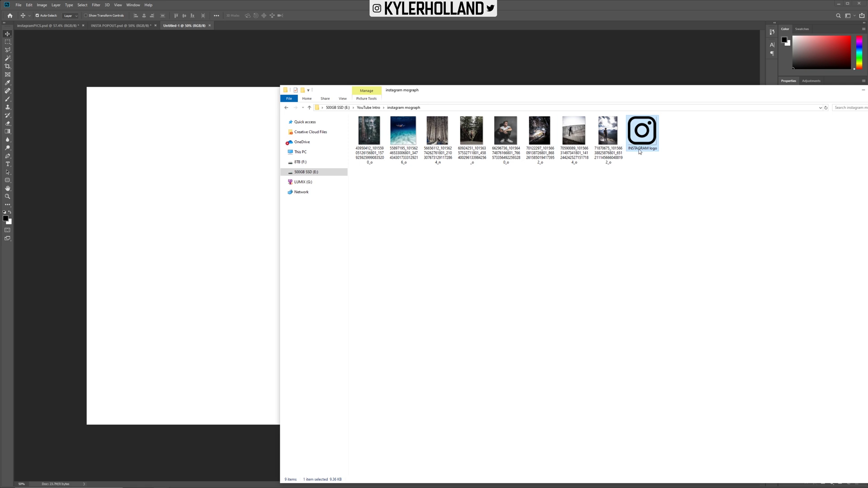
Place the photo of the man standing on a rock and align it with the canvas's left edge
{"action": "left_click_drag", "start_coordinate": [624, 148], "coordinate": [241, 260]}
{"action": "left_click_drag", "start_coordinate": [423, 265], "coordinate": [244, 264]}
{"action": "key", "text": "Return"}
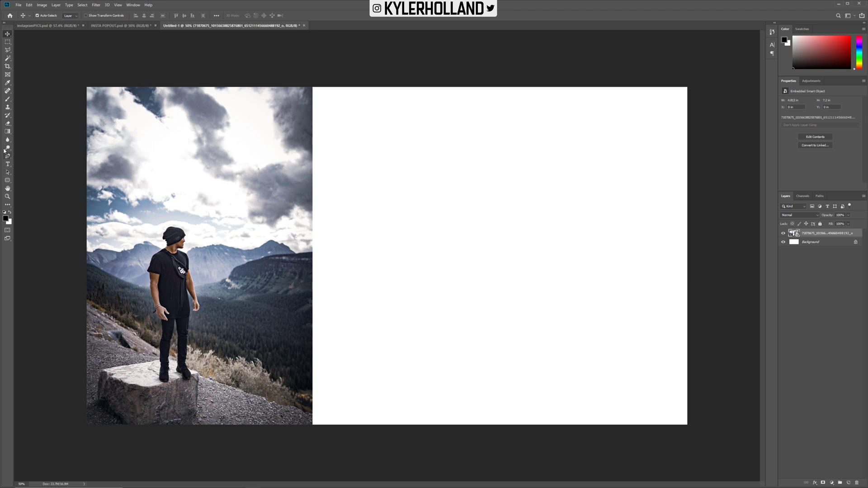
Mask off the photo's upper-right corner along a diagonal, using an inverted Polygonal Lasso selection as the layer mask
{"action": "left_click", "coordinate": [8, 51]}
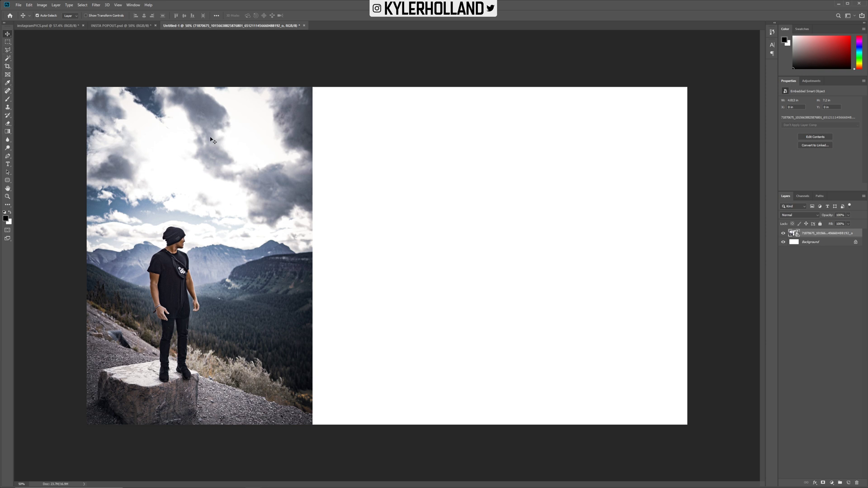
{"action": "left_click", "coordinate": [83, 84]}
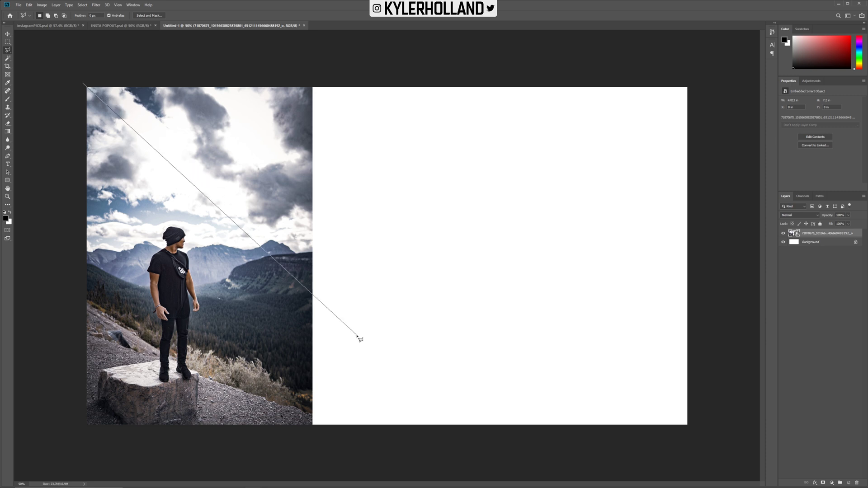
{"action": "left_click", "coordinate": [352, 373]}
{"action": "left_click", "coordinate": [345, 68]}
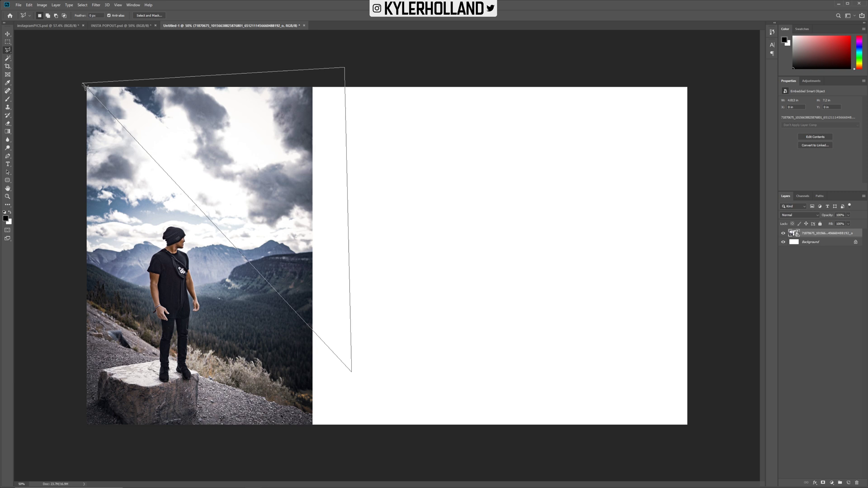
{"action": "left_click", "coordinate": [84, 86]}
{"action": "right_click", "coordinate": [275, 218]}
{"action": "left_click", "coordinate": [304, 225]}
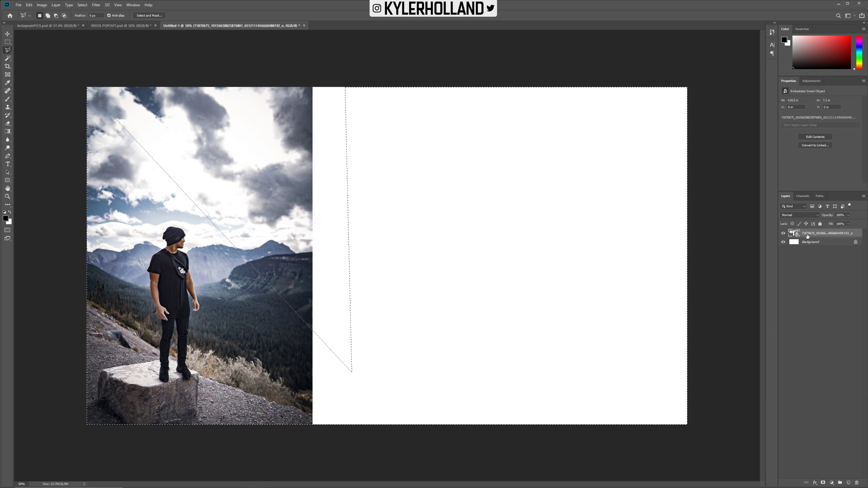
{"action": "left_click", "coordinate": [823, 483]}
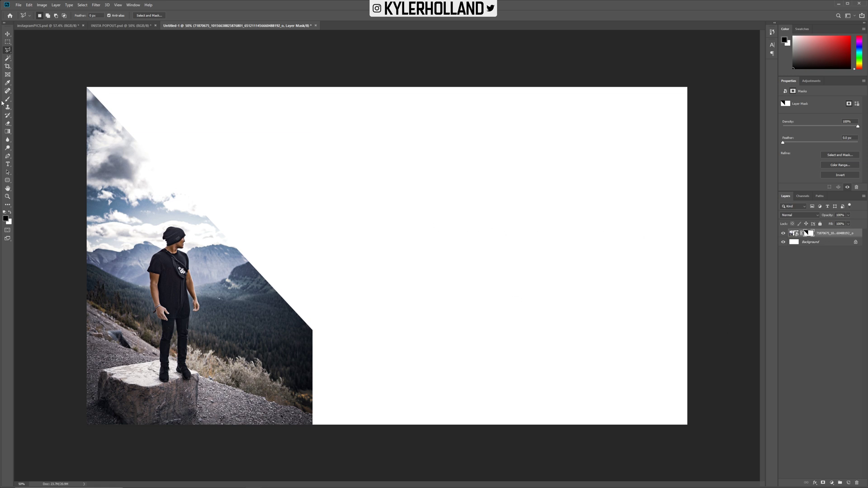
Draw a black rectangle of about 4168 × 1620 px across the canvas's upper part and put its layer beneath the photo
{"action": "left_click", "coordinate": [7, 181]}
{"action": "right_click", "coordinate": [10, 182]}
{"action": "left_click", "coordinate": [39, 179]}
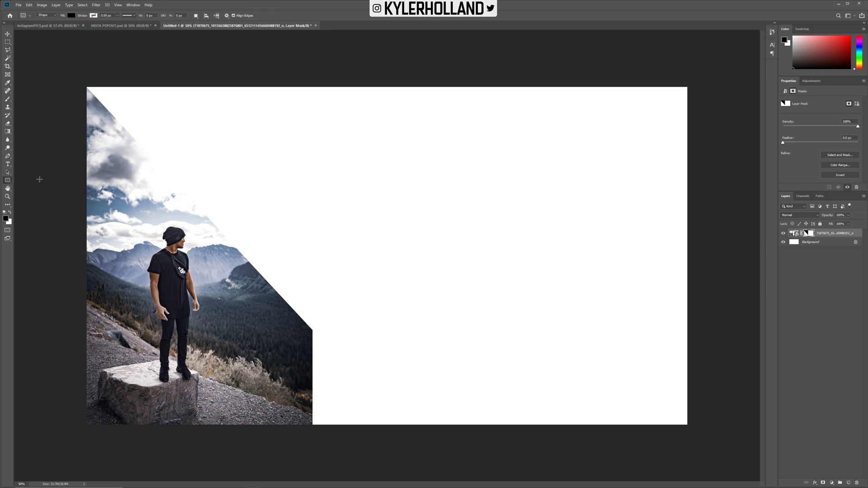
{"action": "left_click_drag", "start_coordinate": [60, 77], "coordinate": [728, 330]}
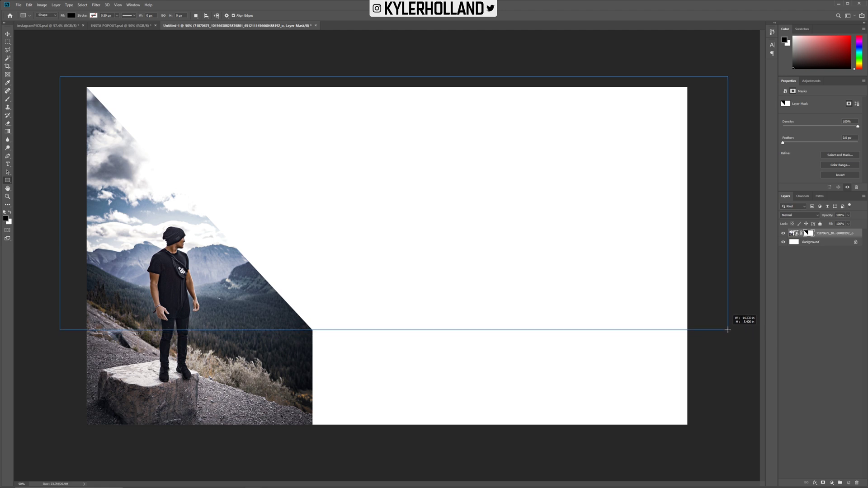
{"action": "mouse_move", "coordinate": [728, 329]}
{"action": "left_mouse_down"}
{"action": "mouse_move", "coordinate": [128, 110]}
{"action": "mouse_move", "coordinate": [452, 185]}
{"action": "mouse_move", "coordinate": [681, 299]}
{"action": "mouse_move", "coordinate": [712, 330]}
{"action": "left_mouse_up"}
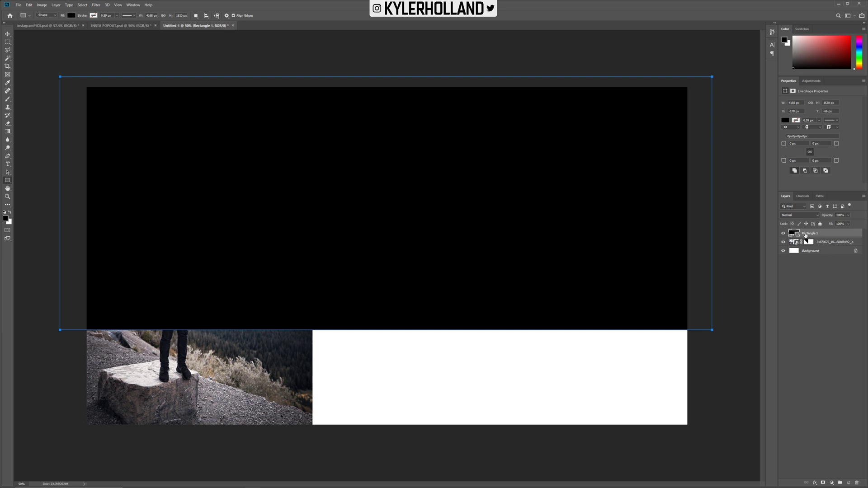
{"action": "left_click_drag", "start_coordinate": [814, 234], "coordinate": [811, 247]}
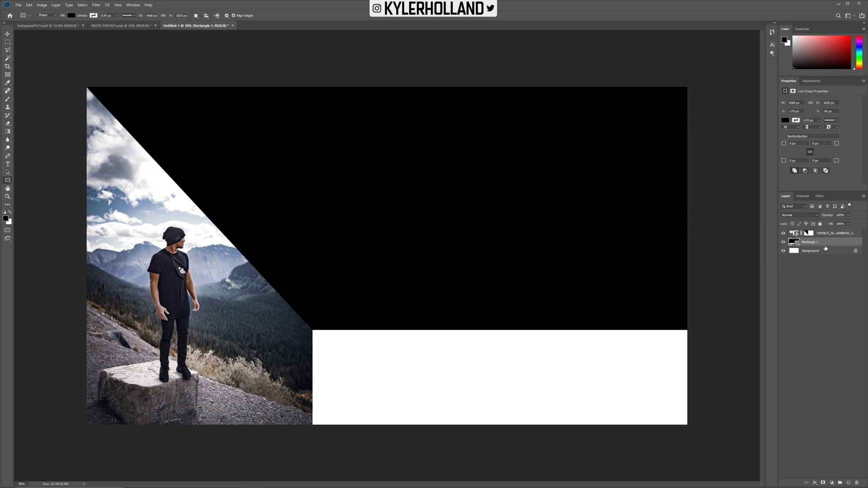
Rename the photo layer LEFT PHOTO and the rectangle layer BACKGROUND RECT
{"action": "left_click", "coordinate": [810, 234]}
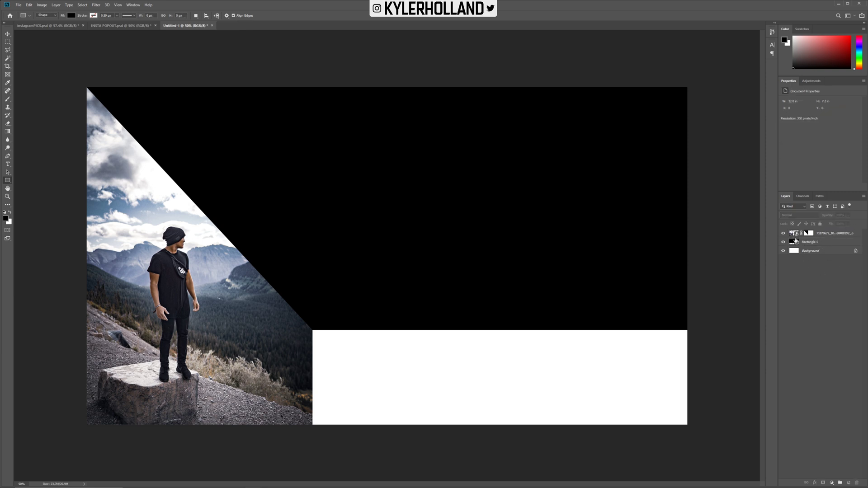
{"action": "double_click", "coordinate": [833, 234]}
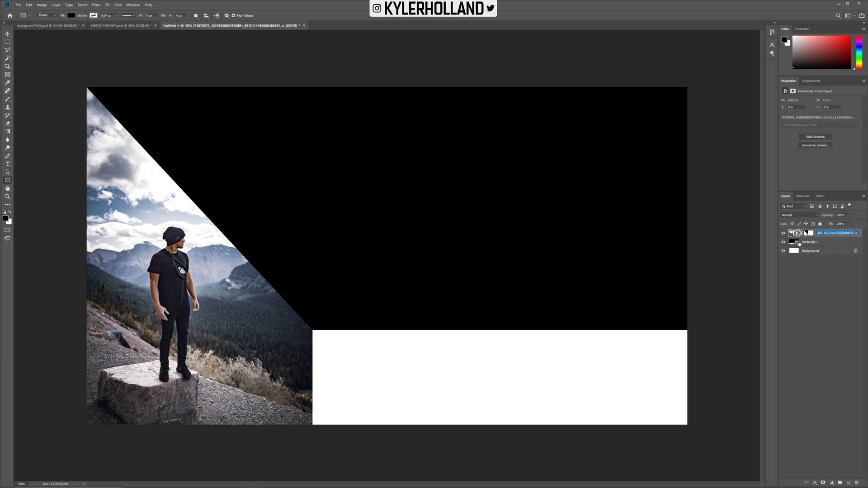
{"action": "type", "text": "LEFT PHOTO"}
{"action": "key", "text": "Return"}
{"action": "double_click", "coordinate": [808, 242]}
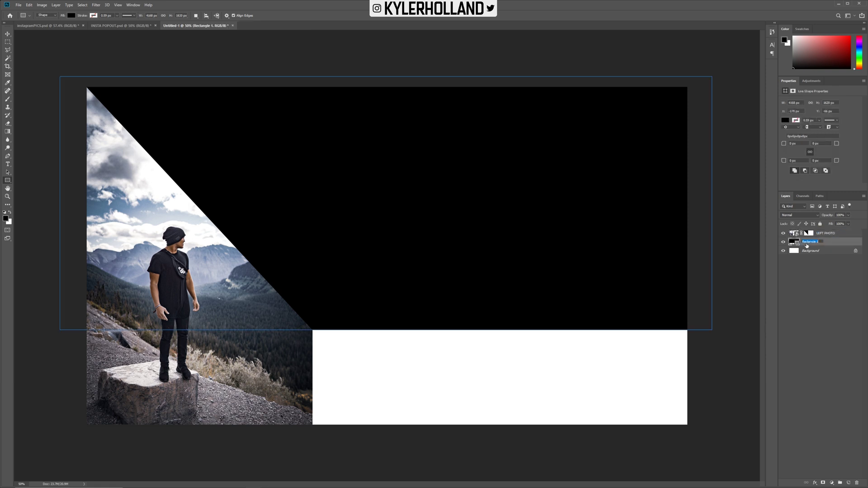
{"action": "type", "text": "BACKGROUND RECT"}
{"action": "left_click", "coordinate": [795, 267]}
Try a dark teal swatch as the fill of the background rectangle
{"action": "left_click", "coordinate": [794, 241]}
{"action": "left_click", "coordinate": [71, 15]}
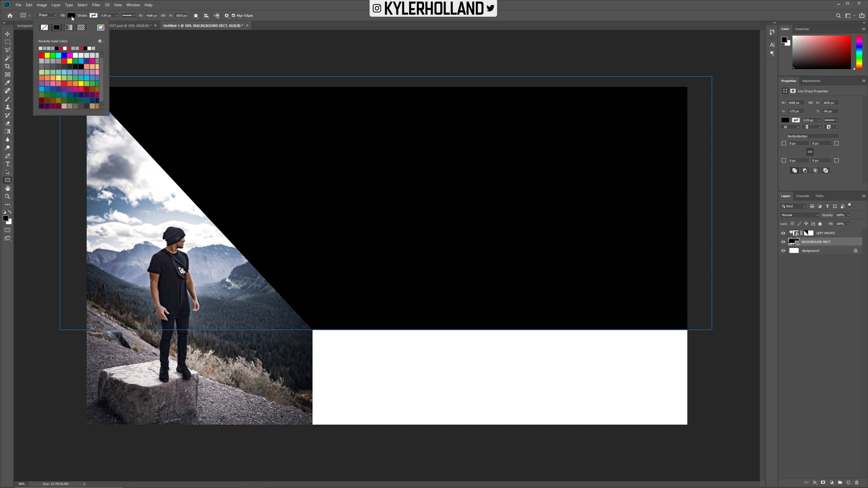
{"action": "left_click", "coordinate": [87, 83]}
{"action": "left_click", "coordinate": [86, 76]}
{"action": "left_click", "coordinate": [87, 89]}
{"action": "left_click", "coordinate": [87, 79]}
{"action": "left_click", "coordinate": [81, 83]}
{"action": "left_click", "coordinate": [80, 101]}
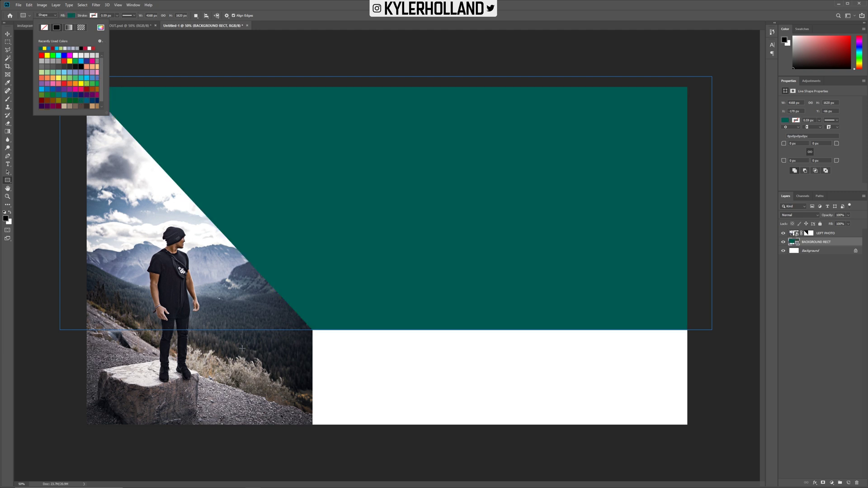
Try a dark navy fill for the background rectangle, sampled from the photo's landscape
{"action": "left_click", "coordinate": [100, 28]}
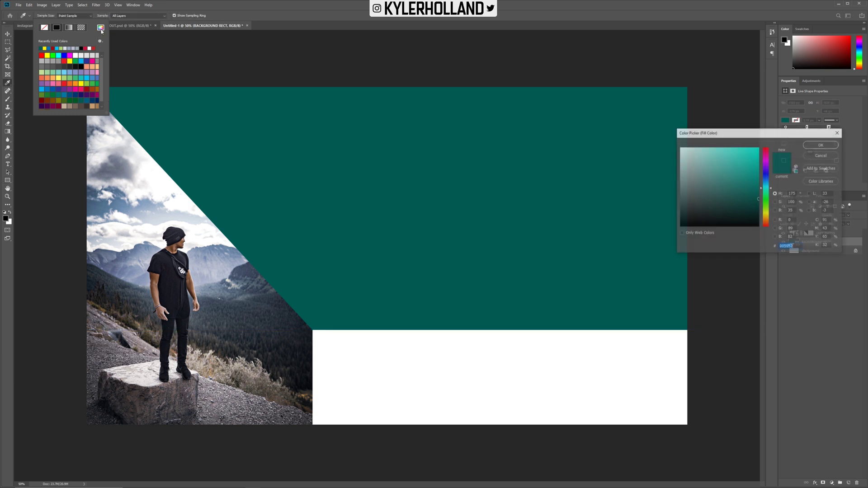
{"action": "left_click", "coordinate": [126, 221]}
{"action": "left_click", "coordinate": [220, 294]}
{"action": "left_click", "coordinate": [248, 323]}
{"action": "left_click", "coordinate": [206, 244]}
{"action": "left_click", "coordinate": [262, 302]}
{"action": "left_click_drag", "start_coordinate": [733, 132], "coordinate": [375, 285]}
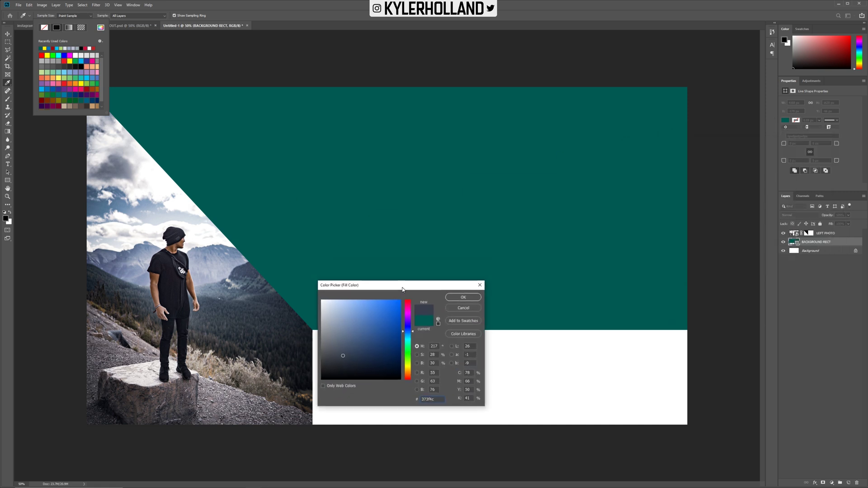
{"action": "left_click", "coordinate": [194, 262]}
{"action": "left_click_drag", "start_coordinate": [194, 262], "coordinate": [277, 324]}
{"action": "left_click", "coordinate": [475, 300]}
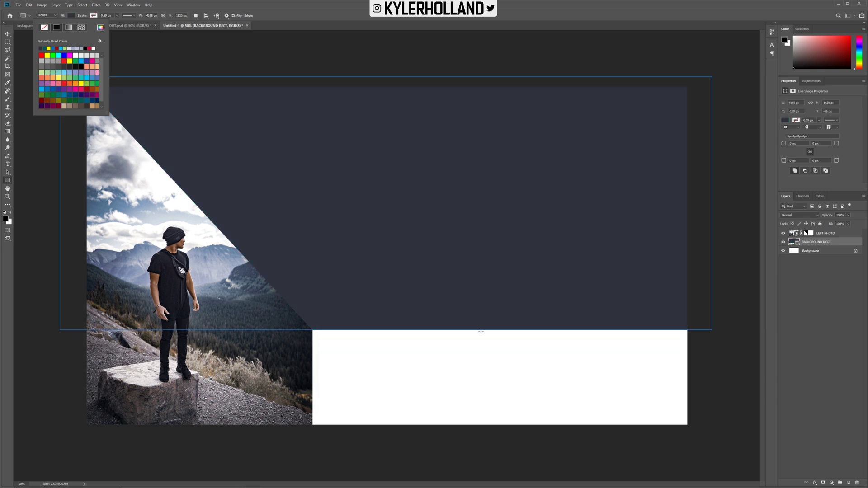
Fill the background rectangle with a muted slate blue, then deselect its layer
{"action": "left_click", "coordinate": [97, 28]}
{"action": "type", "text": "6585a6"}
{"action": "left_click", "coordinate": [459, 297]}
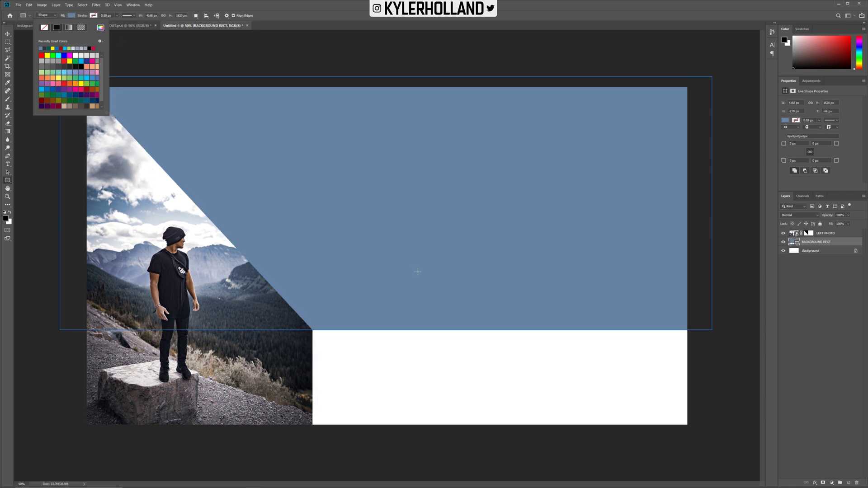
{"action": "left_click", "coordinate": [98, 28]}
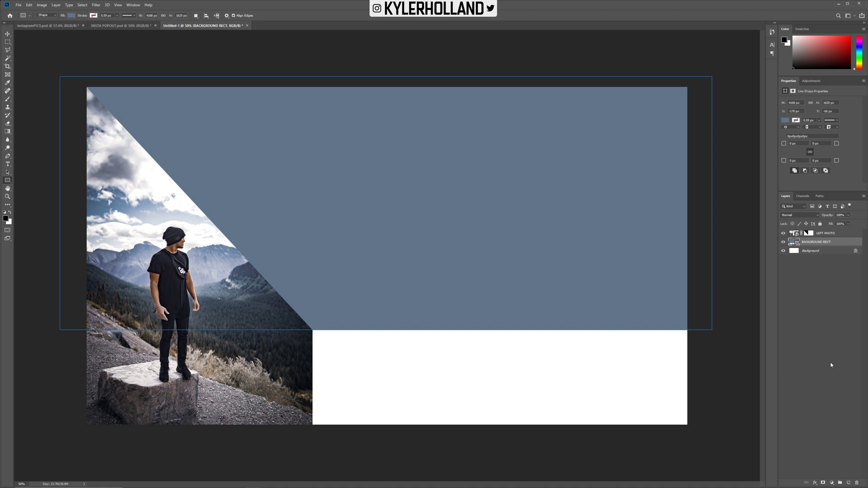
{"action": "left_click", "coordinate": [832, 313]}
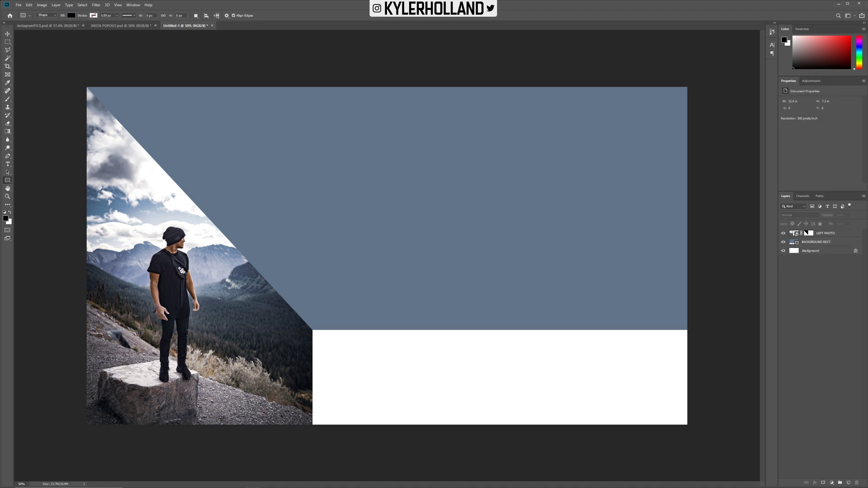
Place the INSTAGRAM logo image in the white area beside the photo, scaled to about 1.14 in
{"action": "key", "text": "alt+Tab"}
{"action": "left_click_drag", "start_coordinate": [641, 92], "coordinate": [835, 100]}
{"action": "left_click_drag", "start_coordinate": [835, 138], "coordinate": [347, 382]}
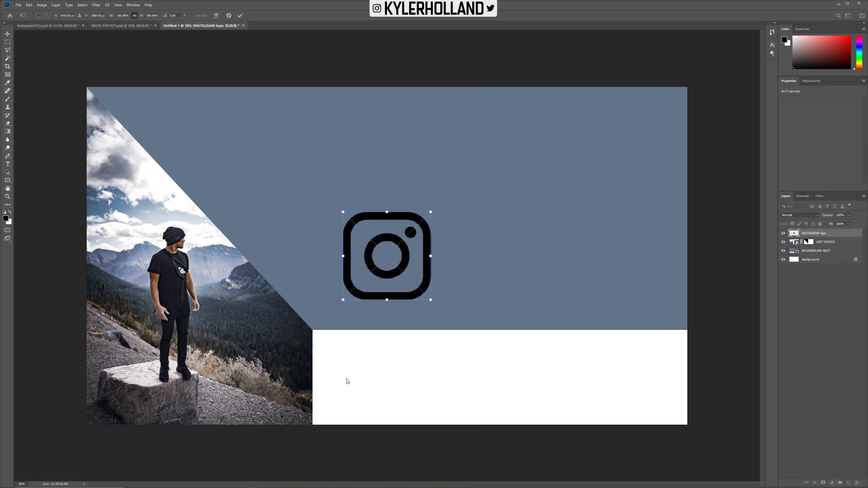
{"action": "left_click_drag", "start_coordinate": [390, 258], "coordinate": [378, 383]}
{"action": "left_click_drag", "start_coordinate": [419, 426], "coordinate": [382, 389]}
{"action": "key", "text": "Return"}
Add the Instagram username in capital letters as a text layer in the white area beside the logo
{"action": "key", "text": "u"}
{"action": "key", "text": "t"}
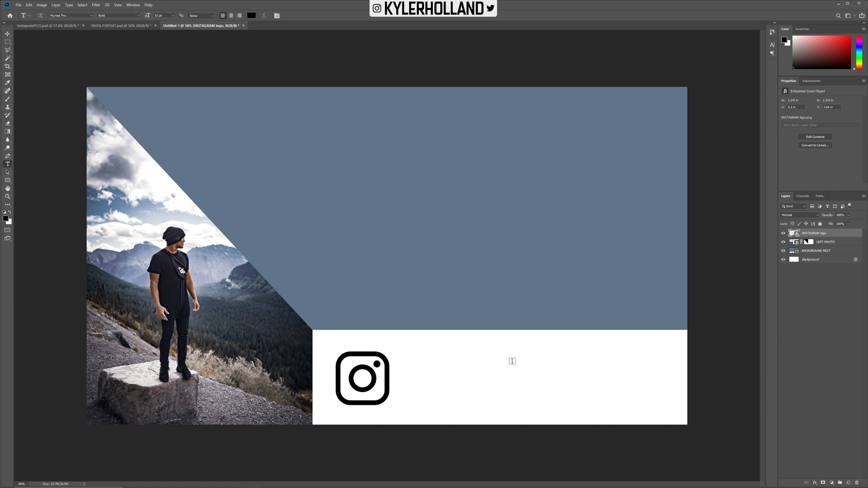
{"action": "left_click", "coordinate": [458, 374]}
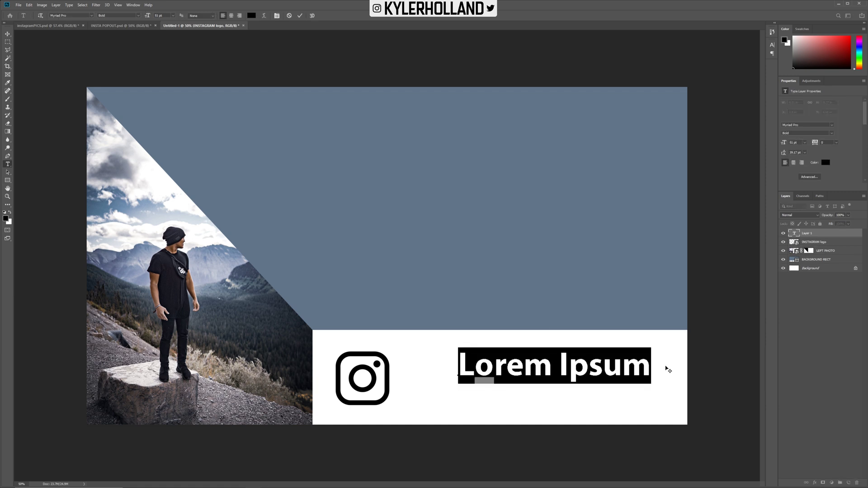
{"action": "type", "text": "KY"}
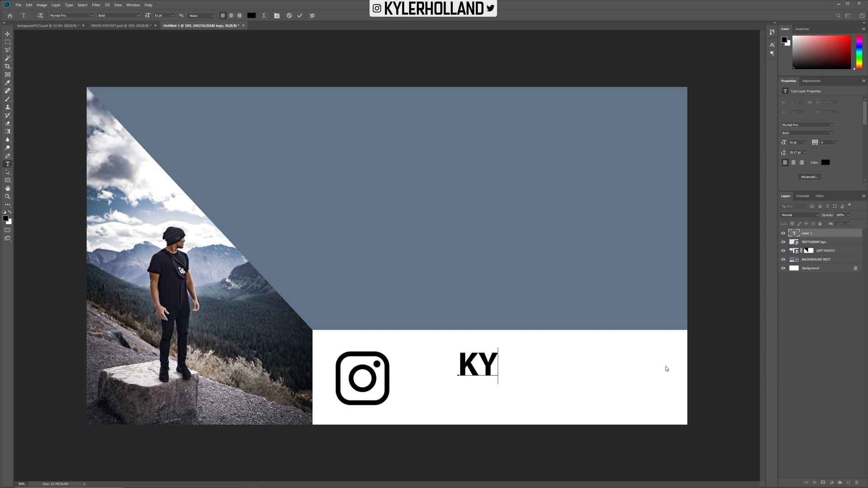
{"action": "type", "text": "LERHOLLAND"}
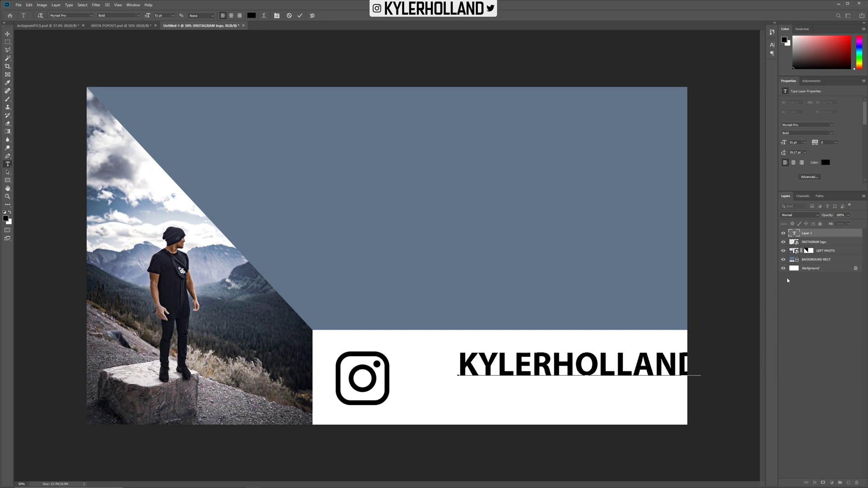
{"action": "key", "text": "ctrl+Return"}
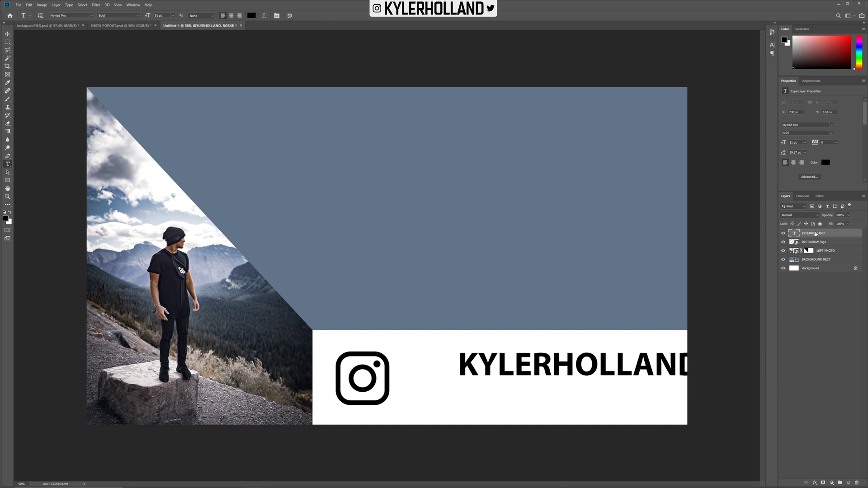
Move the username text directly beside the Instagram logo and centre it vertically on the logo
{"action": "key", "text": "ctrl+t"}
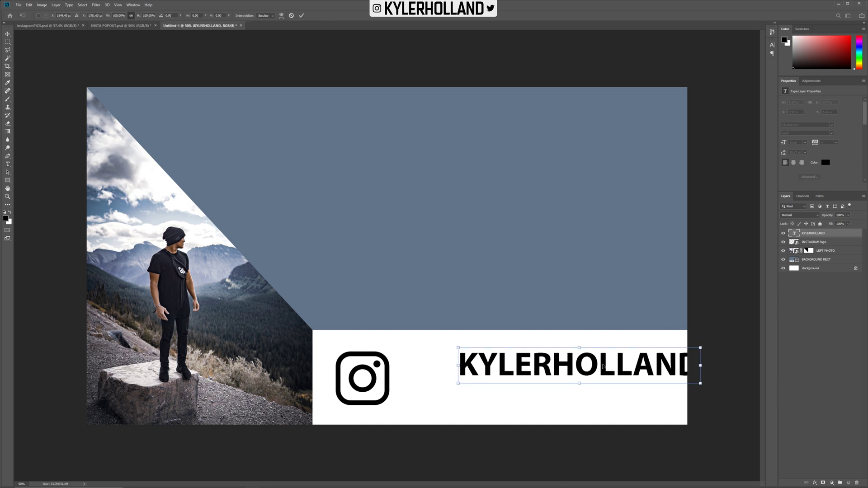
{"action": "left_click_drag", "start_coordinate": [602, 368], "coordinate": [542, 379]}
{"action": "key", "text": "Down"}
{"action": "key", "text": "Down"}
{"action": "key", "text": "Return"}
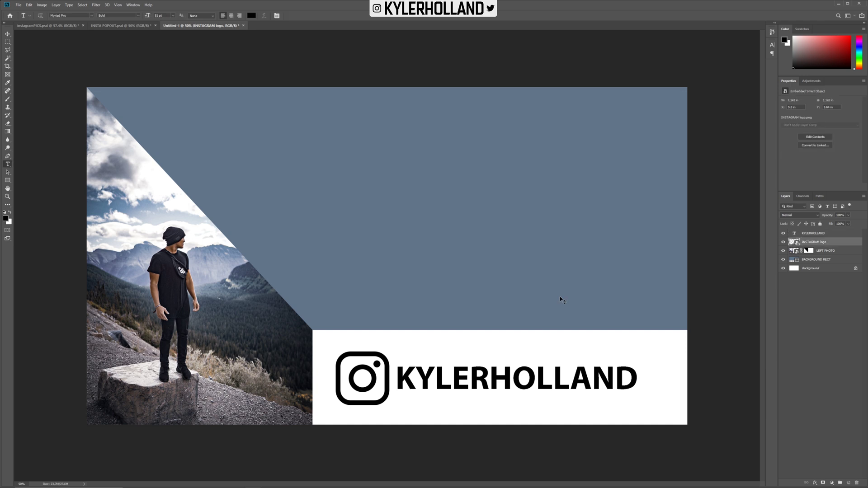
Scale the Instagram logo down to about 0.72 in and nudge it close to the username text
{"action": "key", "text": "ctrl+t"}
{"action": "left_click_drag", "start_coordinate": [389, 406], "coordinate": [379, 395]}
{"action": "key", "text": "shift+Right"}
{"action": "key", "text": "shift+Right"}
{"action": "key", "text": "shift+Right"}
{"action": "key", "text": "shift+Right"}
{"action": "key", "text": "shift+Right"}
{"action": "key", "text": "shift+Right"}
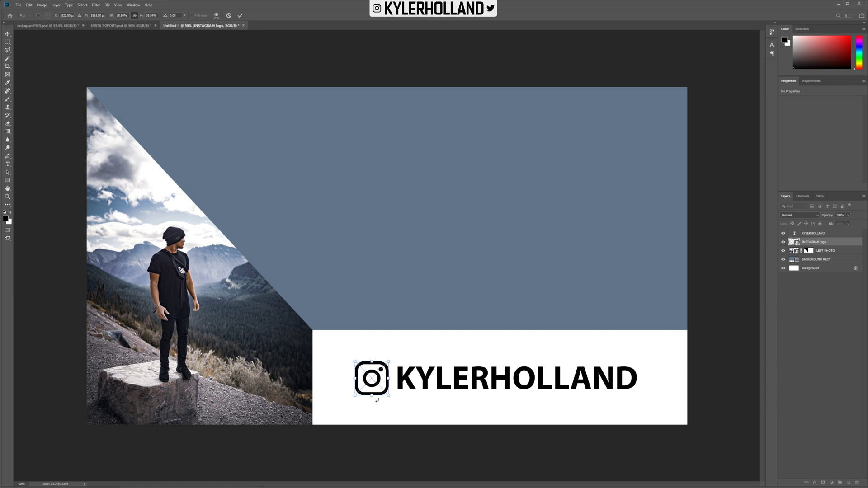
{"action": "key", "text": "Right"}
{"action": "key", "text": "Right"}
{"action": "key", "text": "Return"}
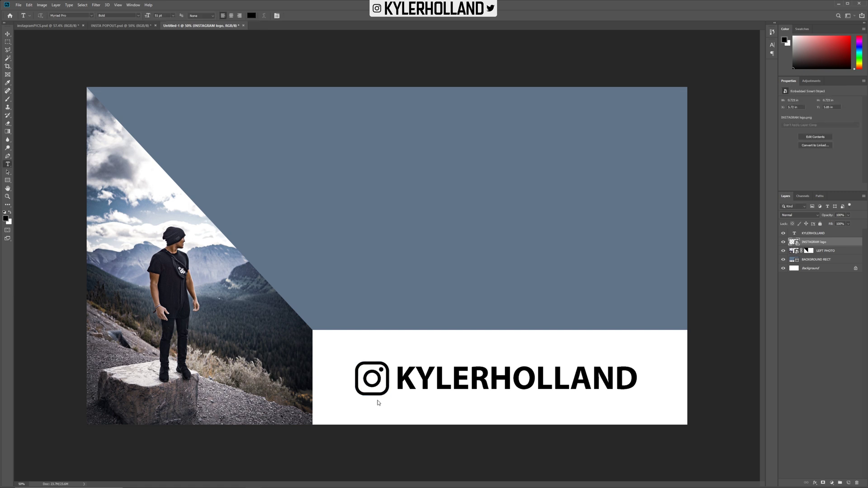
Enlarge the logo and username text together and centre them in the white area
{"action": "left_click", "coordinate": [815, 234], "text": "shift"}
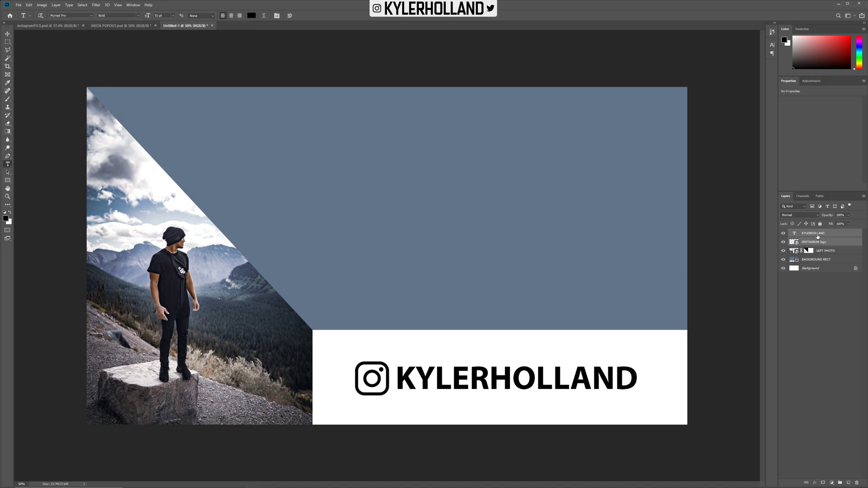
{"action": "key", "text": "ctrl+t"}
{"action": "mouse_move", "coordinate": [503, 381]}
{"action": "left_mouse_down"}
{"action": "mouse_move", "coordinate": [494, 344]}
{"action": "mouse_move", "coordinate": [512, 390]}
{"action": "mouse_move", "coordinate": [527, 369]}
{"action": "mouse_move", "coordinate": [526, 385]}
{"action": "mouse_move", "coordinate": [514, 384]}
{"action": "left_mouse_up"}
{"action": "left_click_drag", "start_coordinate": [648, 364], "coordinate": [675, 347]}
{"action": "left_click_drag", "start_coordinate": [515, 388], "coordinate": [509, 388]}
{"action": "key", "text": "Return"}
{"action": "key", "text": "t"}
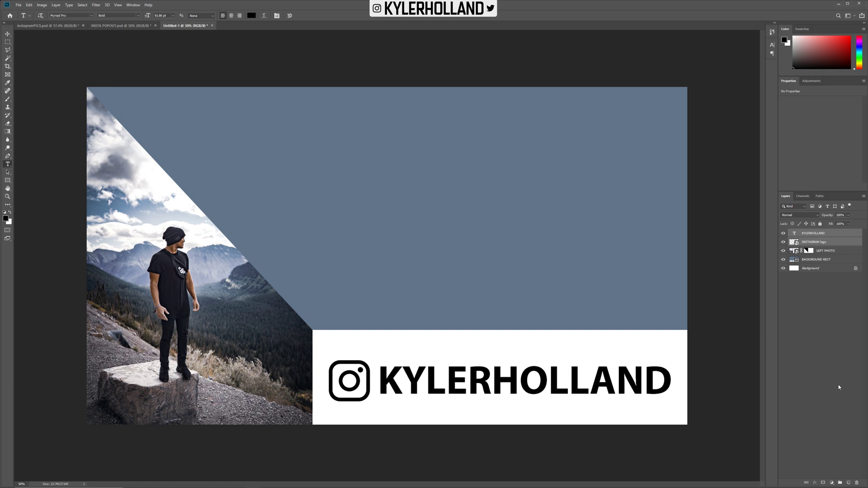
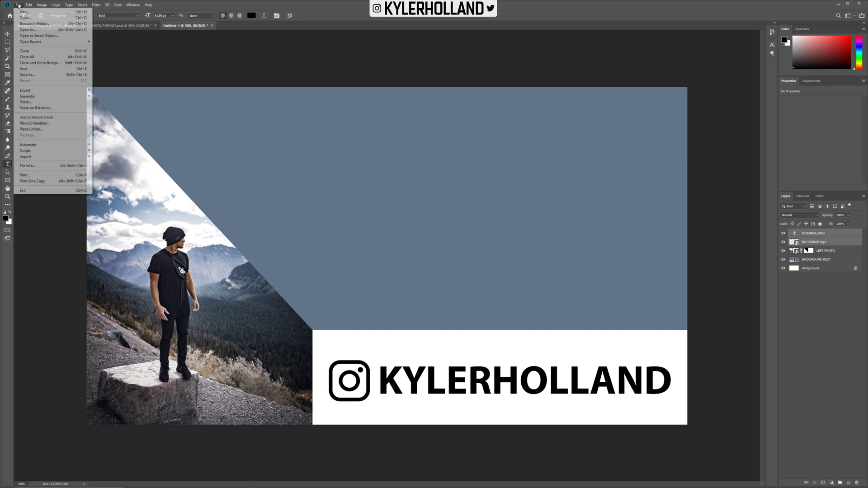
Save the document as the Photoshop file "insta overlay" in the instagram mograph folder, accepting the format options
{"action": "left_click", "coordinate": [33, 77]}
{"action": "double_click", "coordinate": [108, 49]}
{"action": "left_click", "coordinate": [104, 219]}
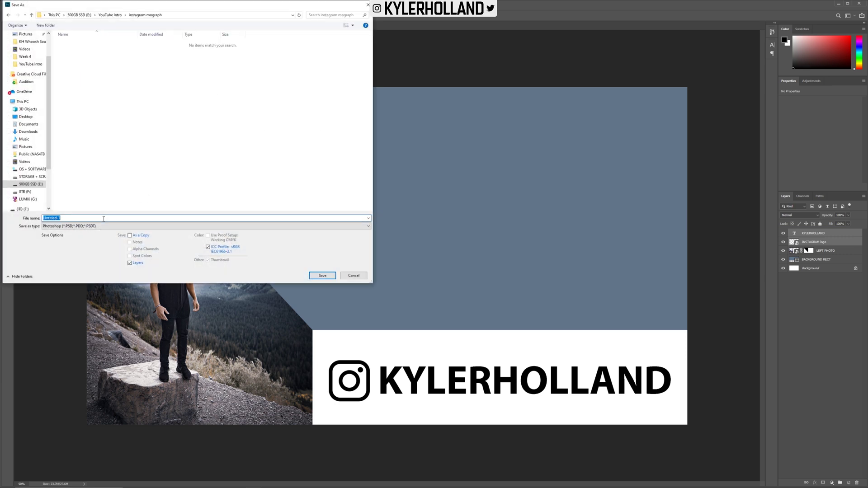
{"action": "type", "text": "insta overlay"}
{"action": "key", "text": "Return"}
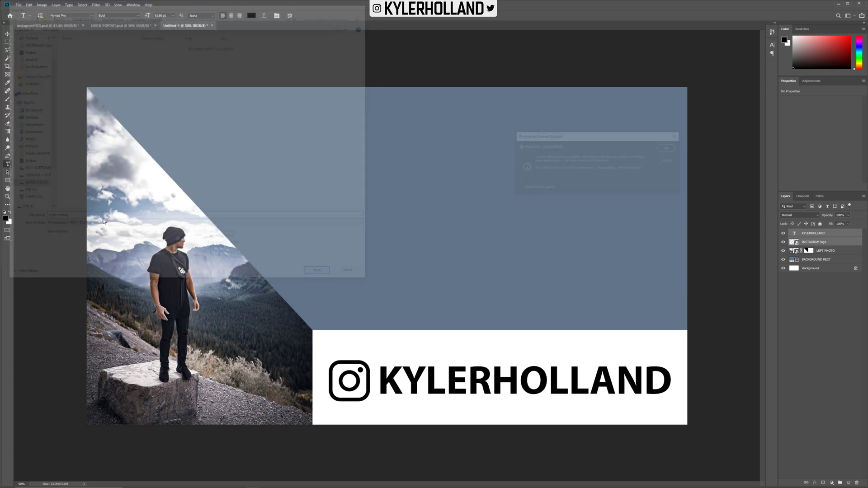
{"action": "left_click", "coordinate": [664, 149]}
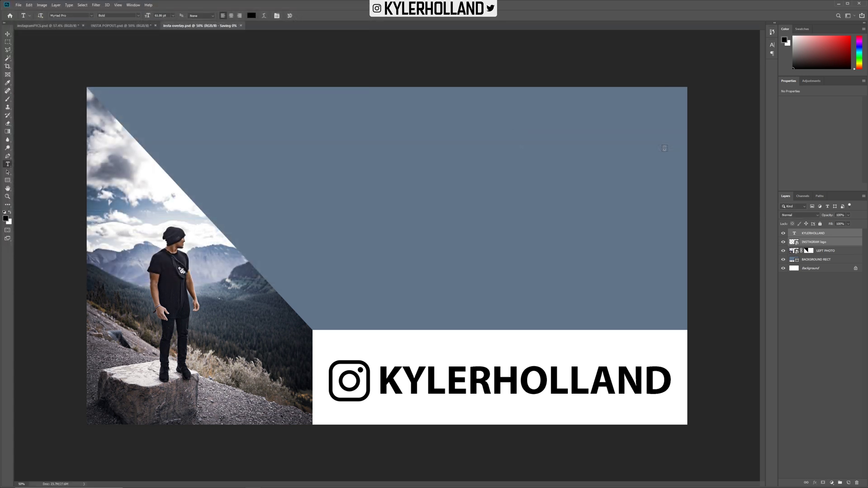
Switch to Premiere Pro, create a project bin named INSTA OVERLAY and open it
{"action": "key", "text": "alt+Tab"}
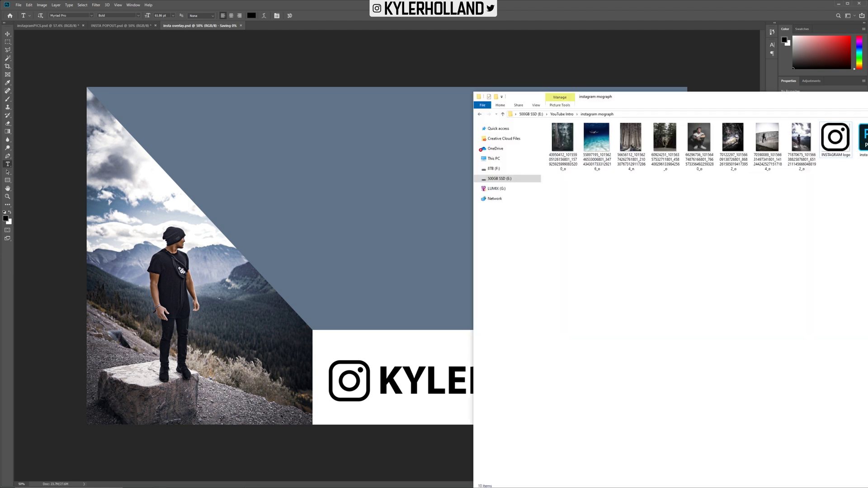
{"action": "key", "text": "alt+Tab"}
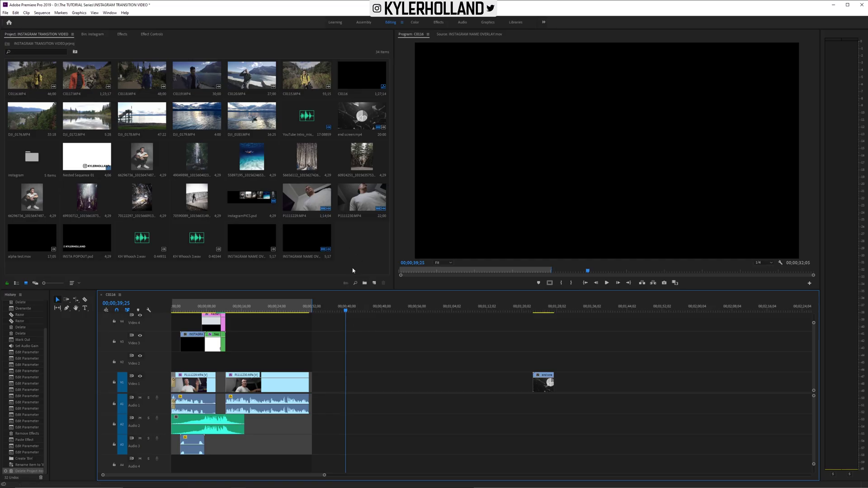
{"action": "right_click", "coordinate": [349, 240]}
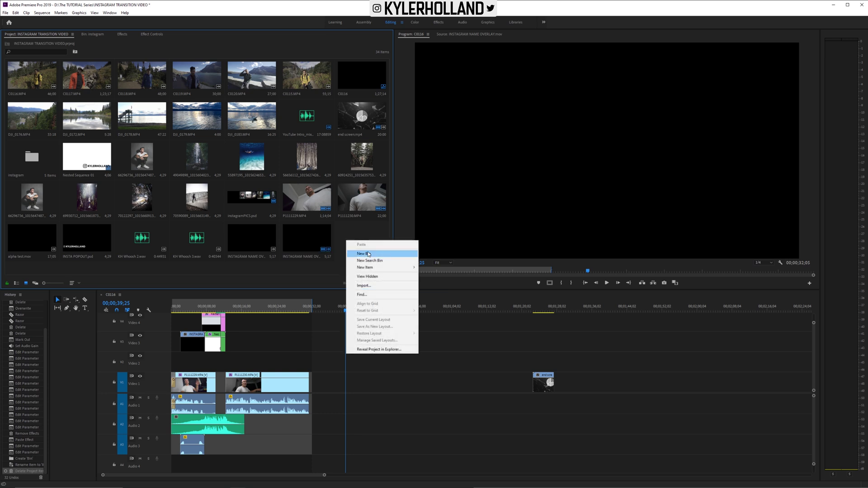
{"action": "left_click", "coordinate": [357, 249]}
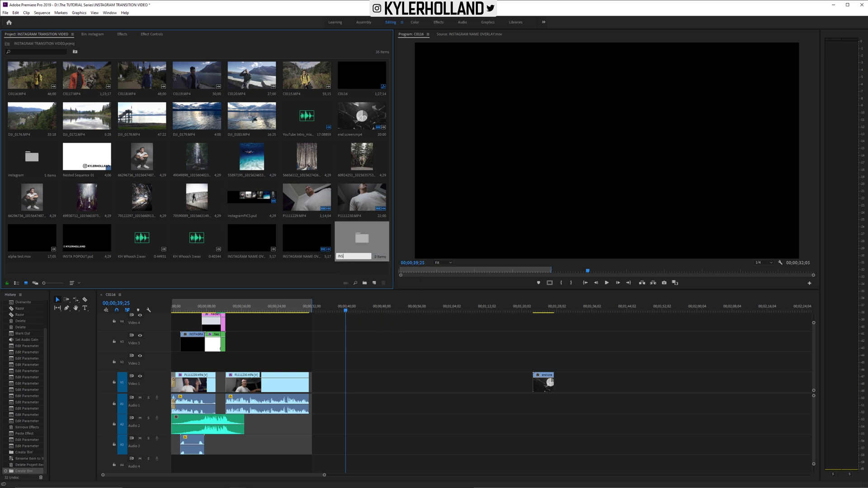
{"action": "type", "text": "INSTA OVERLAY"}
{"action": "key", "text": "Tab"}
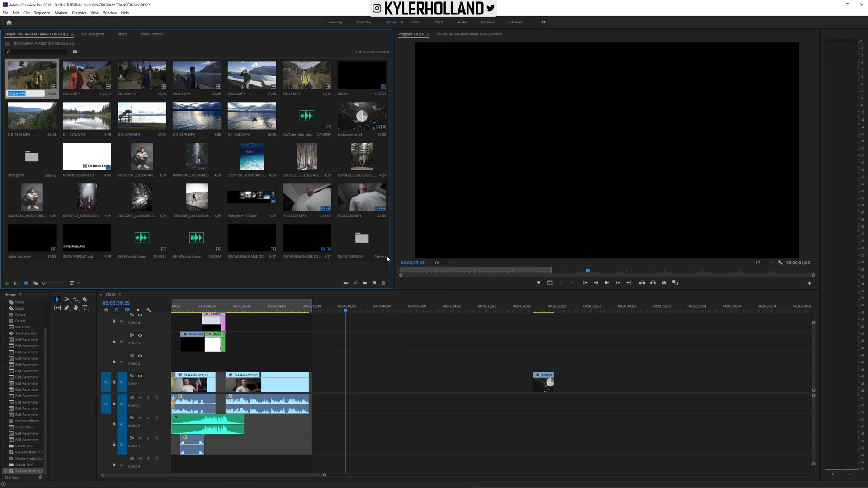
{"action": "double_click", "coordinate": [360, 244]}
Import the insta overlay PSD from the instagram mograph folder into the bin as individual layers
{"action": "mouse_move", "coordinate": [163, 486]}
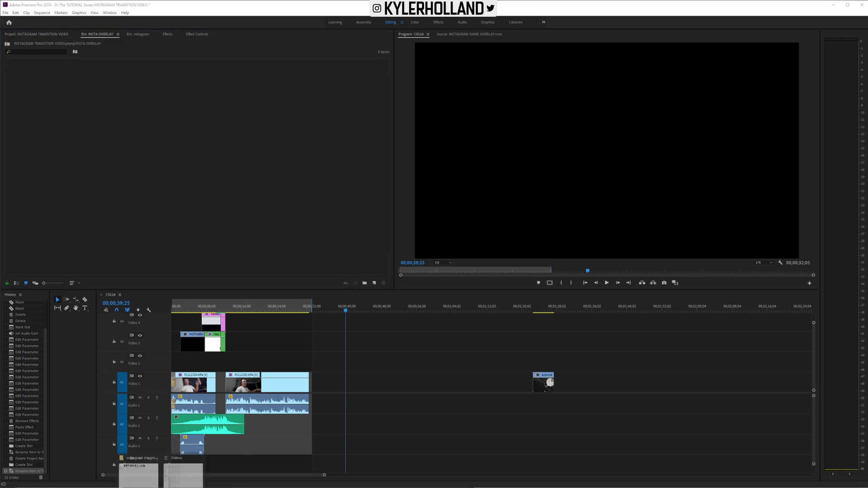
{"action": "left_click", "coordinate": [138, 473]}
{"action": "left_click_drag", "start_coordinate": [789, 99], "coordinate": [563, 127]}
{"action": "left_click_drag", "start_coordinate": [656, 187], "coordinate": [176, 124]}
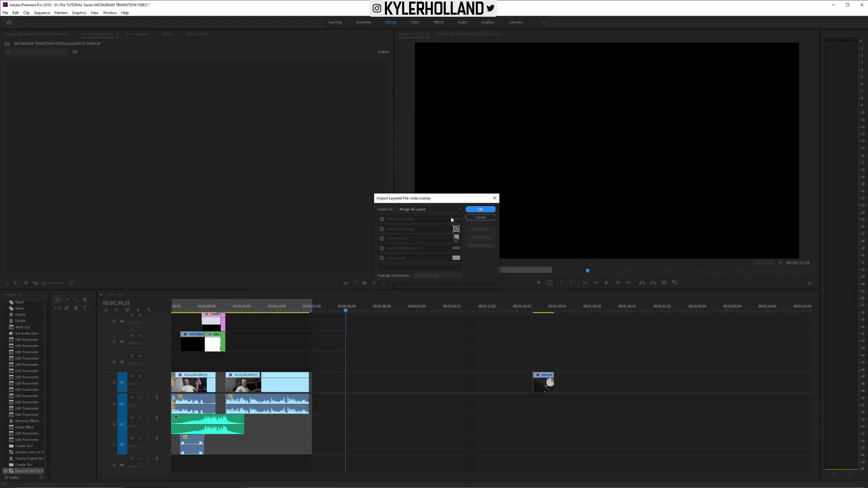
{"action": "left_click", "coordinate": [415, 210]}
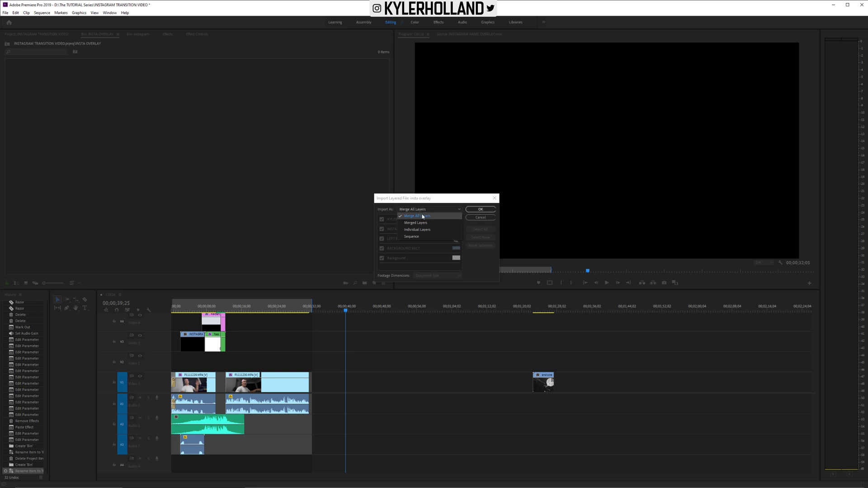
{"action": "left_click", "coordinate": [417, 229]}
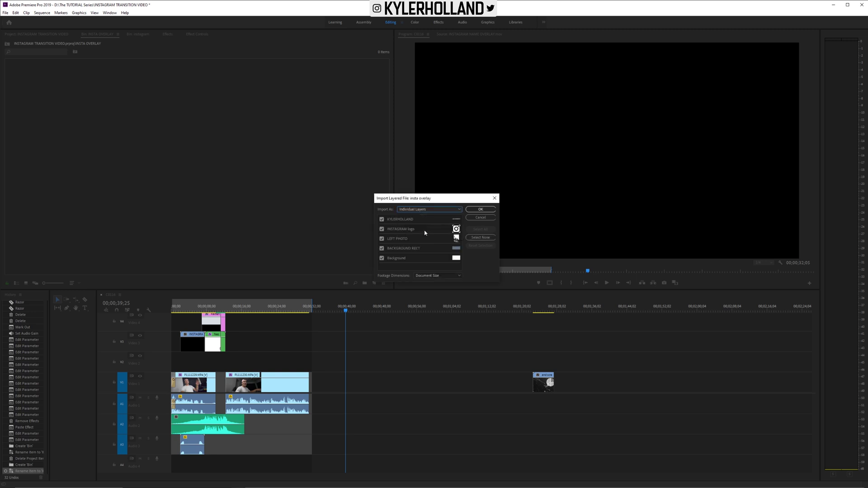
{"action": "left_click", "coordinate": [481, 209]}
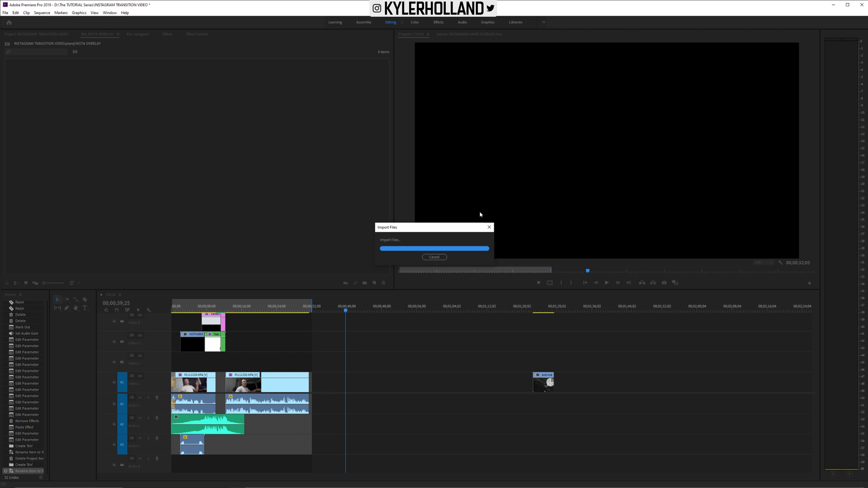
Open the imported insta overlay bin and place LEFT PHOTO on video track 1 and BACKGROUND RECT on track 2, past the existing edit
{"action": "double_click", "coordinate": [32, 84]}
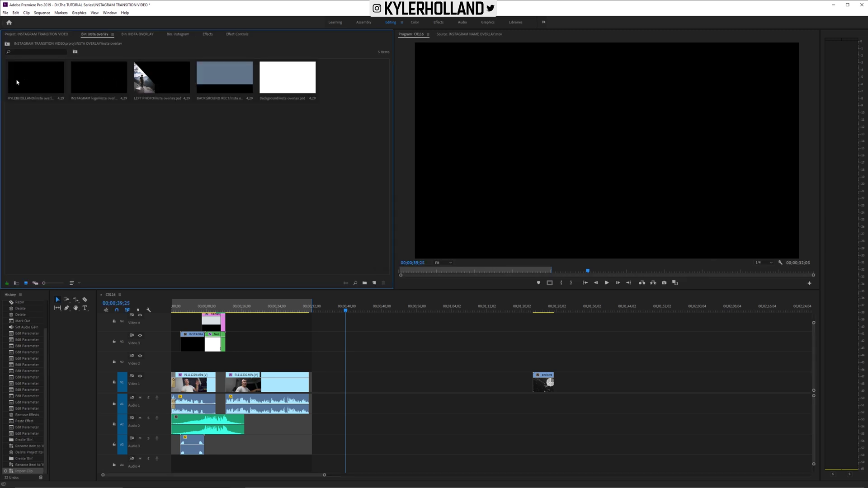
{"action": "left_click", "coordinate": [93, 90]}
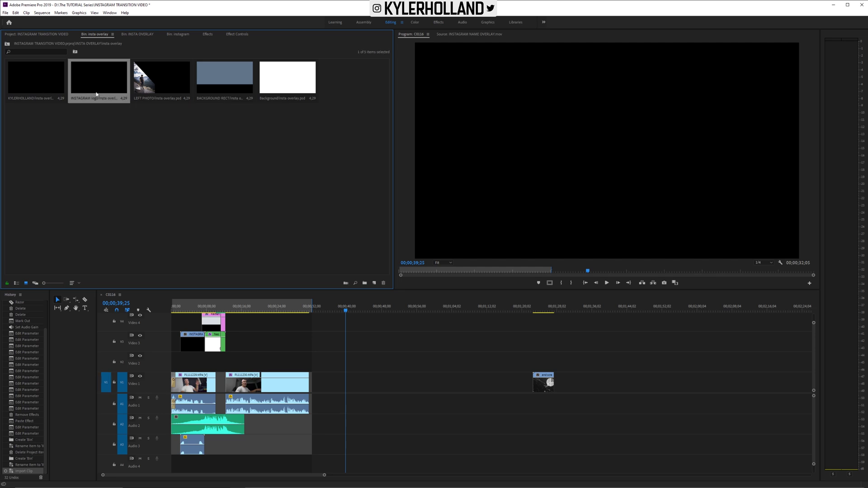
{"action": "left_click", "coordinate": [272, 99]}
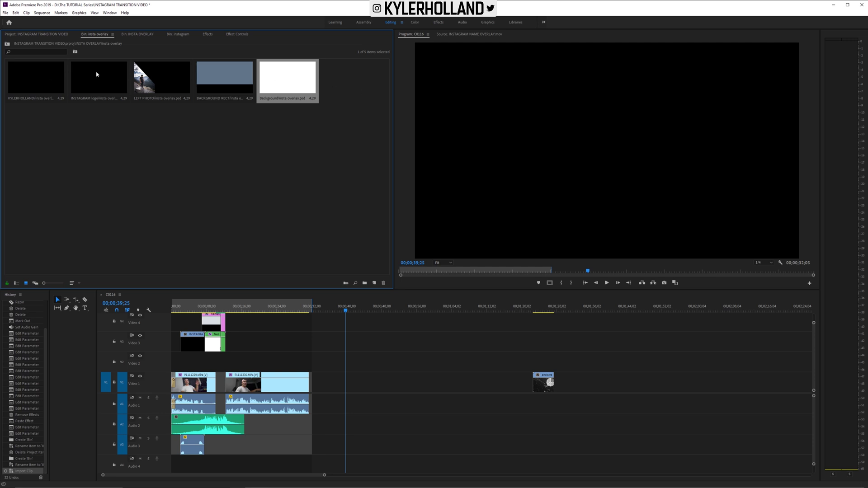
{"action": "left_click", "coordinate": [165, 78]}
{"action": "left_click_drag", "start_coordinate": [337, 259], "coordinate": [379, 383]}
{"action": "left_click_drag", "start_coordinate": [224, 77], "coordinate": [379, 361]}
Swap the two overlay clips so the LEFT PHOTO sits on the track above BACKGROUND RECT
{"action": "left_click", "coordinate": [372, 310]}
{"action": "left_click_drag", "start_coordinate": [375, 310], "coordinate": [373, 310]}
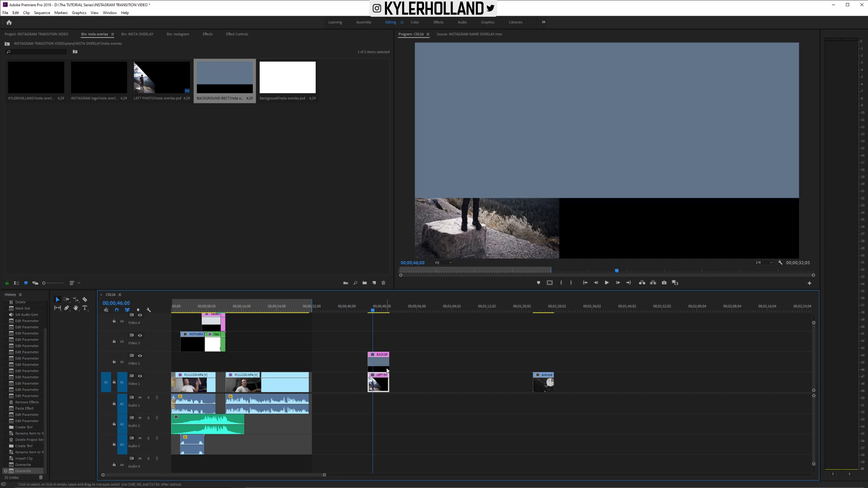
{"action": "left_click_drag", "start_coordinate": [383, 368], "coordinate": [382, 347]}
{"action": "mouse_move", "coordinate": [380, 383]}
{"action": "left_mouse_down"}
{"action": "mouse_move", "coordinate": [381, 356]}
{"action": "mouse_move", "coordinate": [382, 383]}
{"action": "left_mouse_up"}
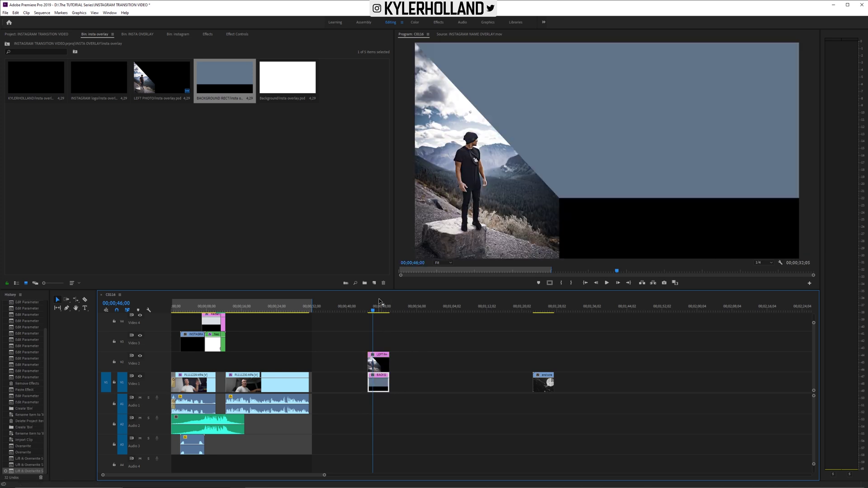
Move the LEFT PHOTO and BACKGROUND RECT clips together up to video tracks 5 and 4
{"action": "key", "text": "equal"}
{"action": "key", "text": "equal"}
{"action": "left_click", "coordinate": [464, 308]}
{"action": "key", "text": "space"}
{"action": "key", "text": "space"}
{"action": "key", "text": "shift+minus"}
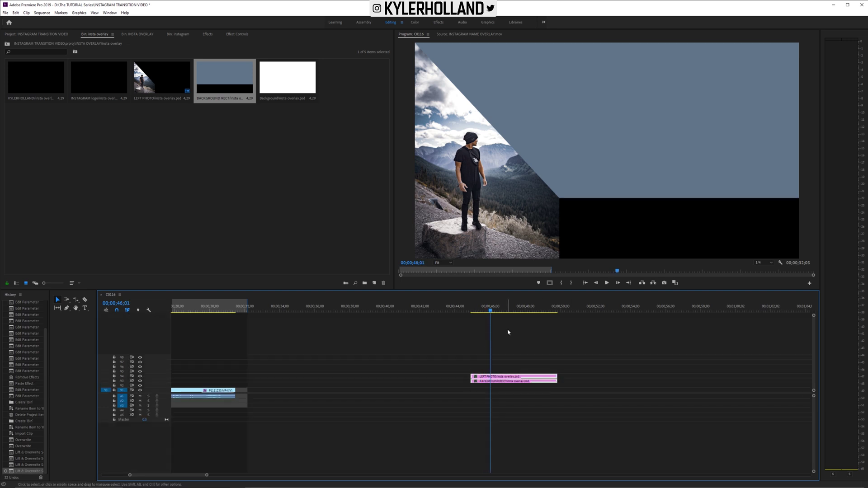
{"action": "left_click_drag", "start_coordinate": [495, 380], "coordinate": [496, 374]}
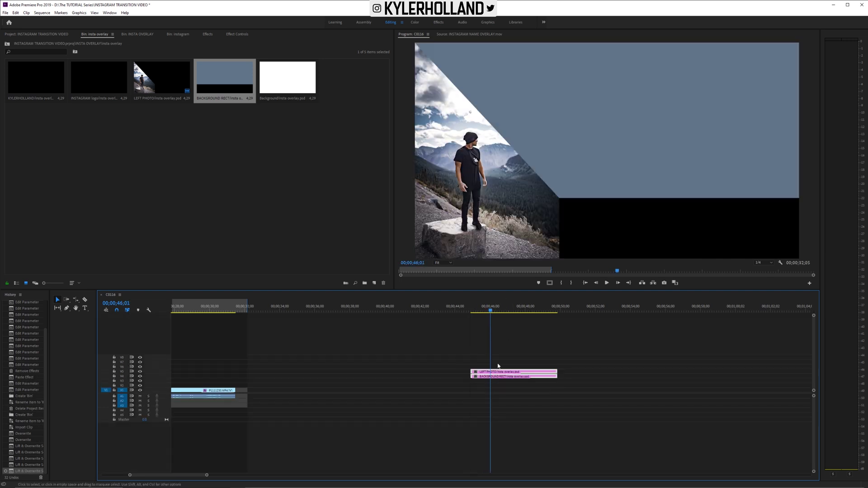
{"action": "left_click", "coordinate": [78, 94]}
{"action": "left_click", "coordinate": [34, 81]}
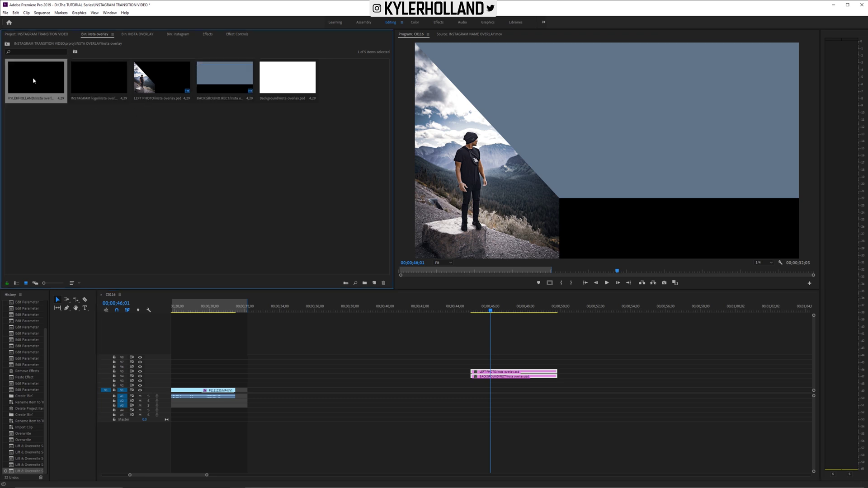
{"action": "left_click_drag", "start_coordinate": [232, 203], "coordinate": [478, 373]}
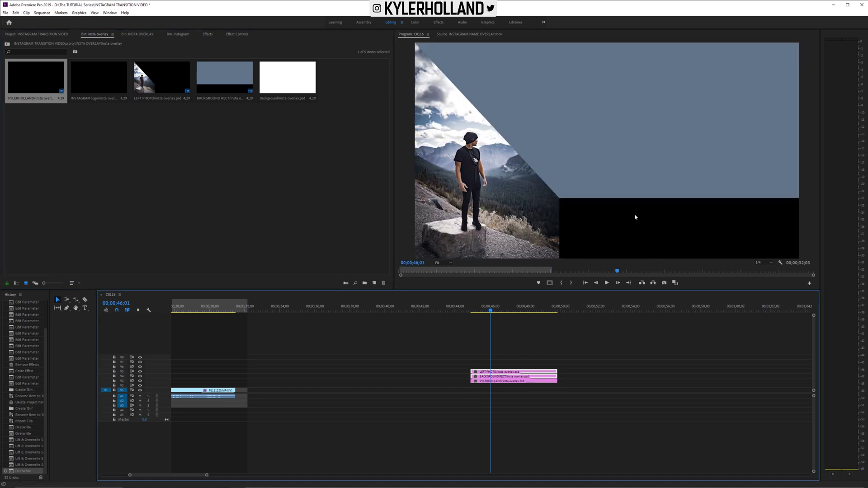
{"action": "key", "text": "ctrl+z"}
Place the Background, INSTAGRAM logo and username layers on video tracks 1, 2 and 3 beneath the rectangle, and play back the stack
{"action": "left_click_drag", "start_coordinate": [285, 82], "coordinate": [547, 395]}
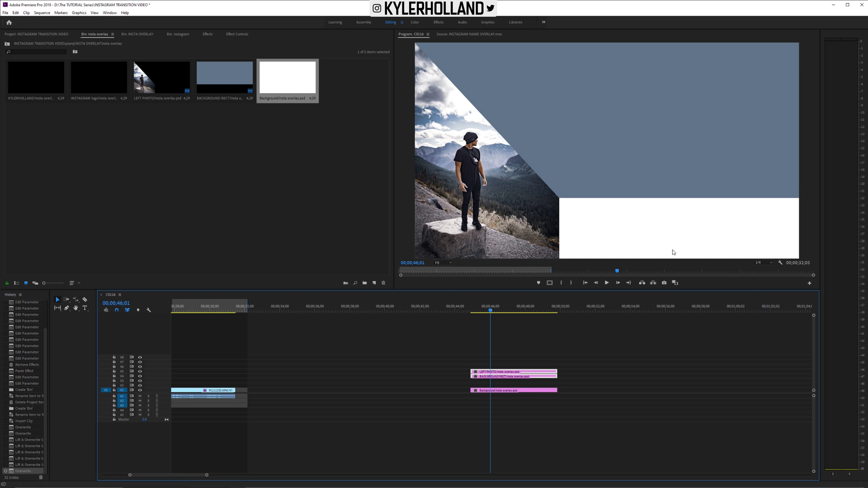
{"action": "left_click_drag", "start_coordinate": [113, 83], "coordinate": [520, 388]}
{"action": "left_click_drag", "start_coordinate": [36, 79], "coordinate": [473, 384]}
{"action": "left_click", "coordinate": [460, 309]}
{"action": "key", "text": "space"}
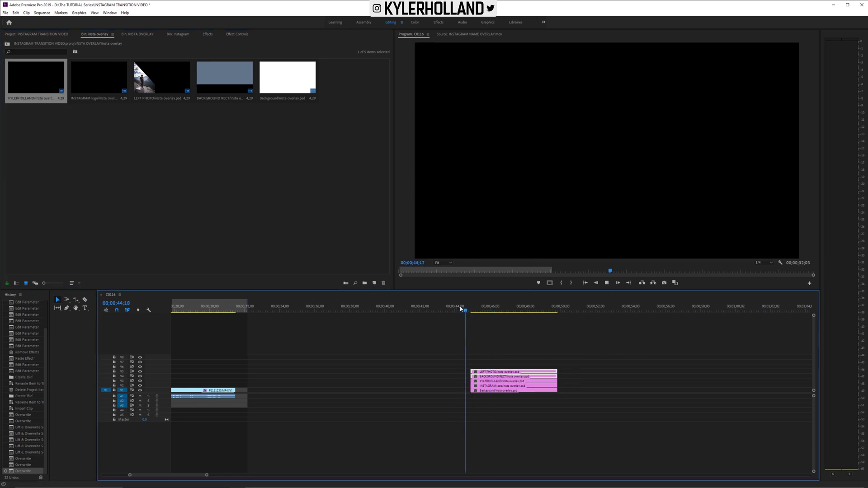
{"action": "key", "text": "="}
{"action": "key", "text": "="}
{"action": "key", "text": "="}
{"action": "key", "text": "space"}
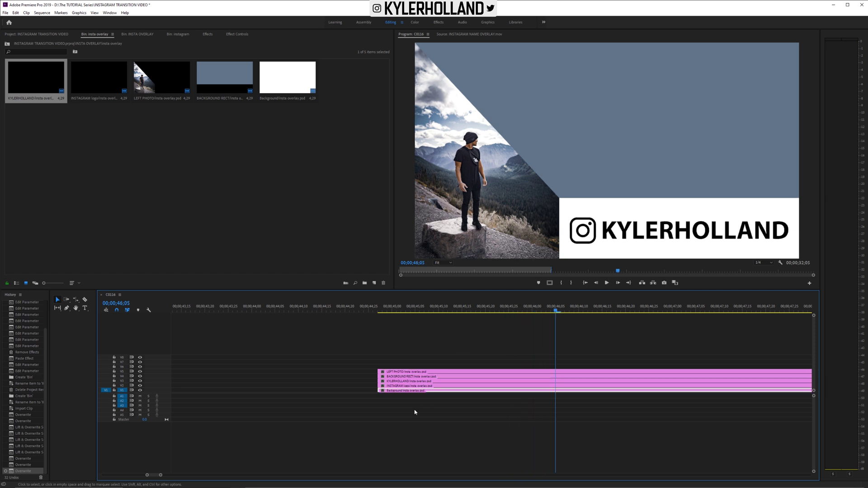
Nest the username, logo and background clips as INSTA NAME, and lower the photo and rectangle clips directly above the nest
{"action": "left_click_drag", "start_coordinate": [391, 407], "coordinate": [388, 381]}
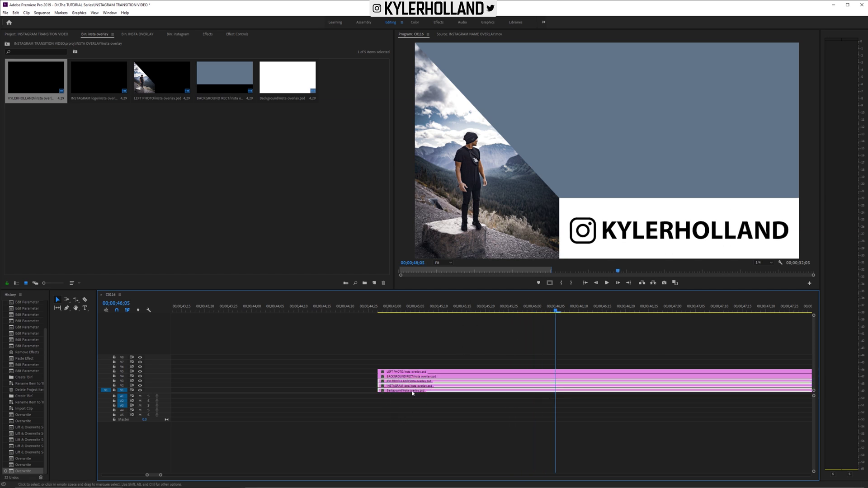
{"action": "left_click_drag", "start_coordinate": [413, 398], "coordinate": [392, 383]}
{"action": "right_click", "coordinate": [394, 383]}
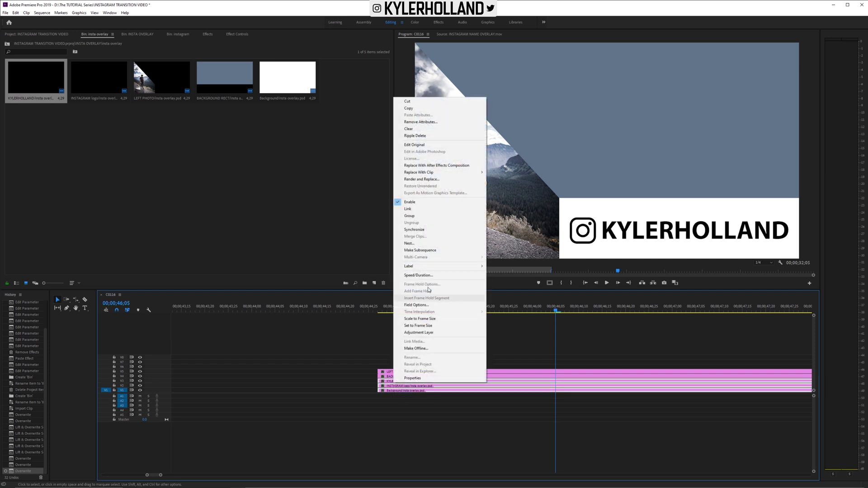
{"action": "left_click", "coordinate": [410, 243]}
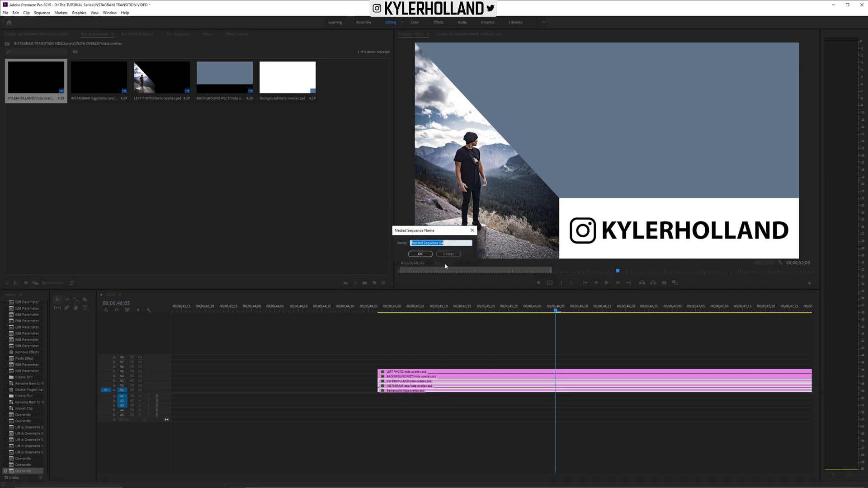
{"action": "type", "text": "INSTA NAME"}
{"action": "key", "text": "Return"}
{"action": "key", "text": "Up"}
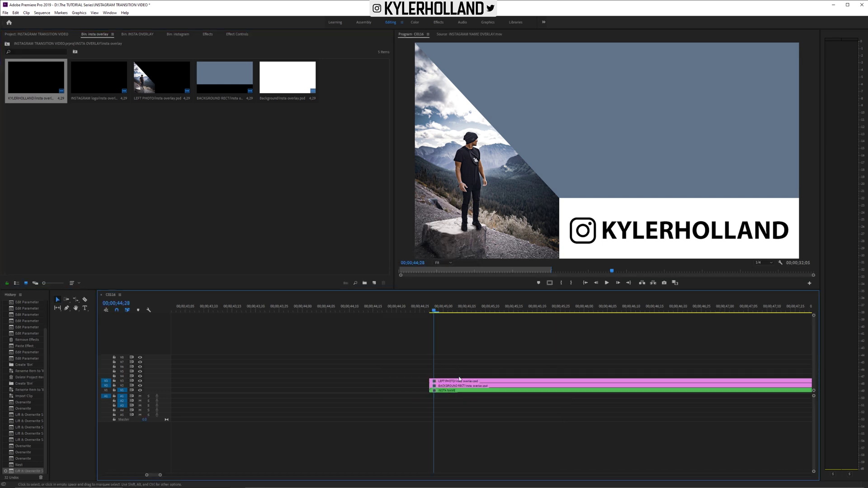
{"action": "scroll", "coordinate": [452, 375], "scroll_direction": "down", "scroll_amount": 3}
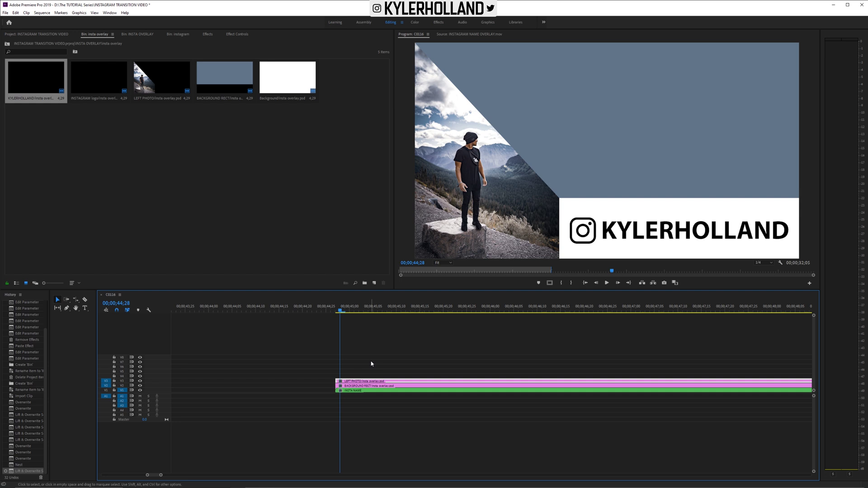
{"action": "key", "text": "shift+="}
{"action": "scroll", "coordinate": [357, 362], "scroll_direction": "down", "scroll_amount": 3}
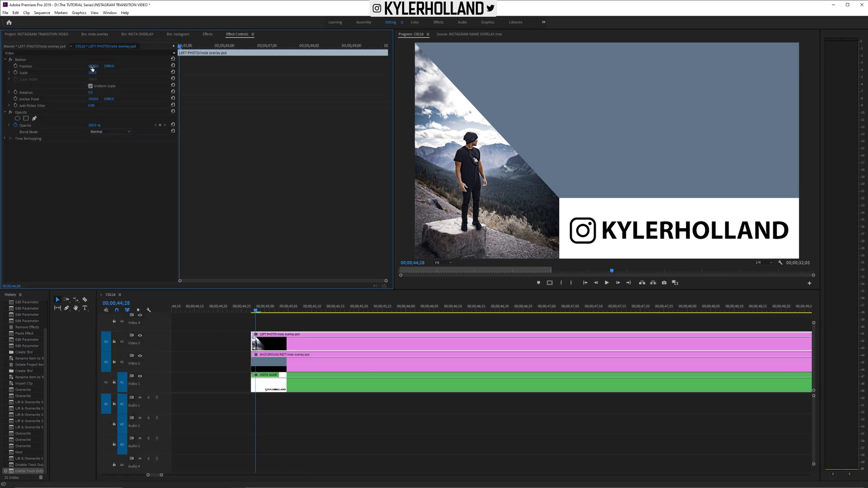
{"action": "mouse_move", "coordinate": [93, 66]}
{"action": "left_mouse_down"}
{"action": "mouse_move", "coordinate": [9, 66]}
{"action": "mouse_move", "coordinate": [217, 67]}
{"action": "mouse_move", "coordinate": [82, 66]}
{"action": "mouse_move", "coordinate": [107, 66]}
{"action": "left_mouse_up"}
{"action": "key", "text": "ctrl+z"}
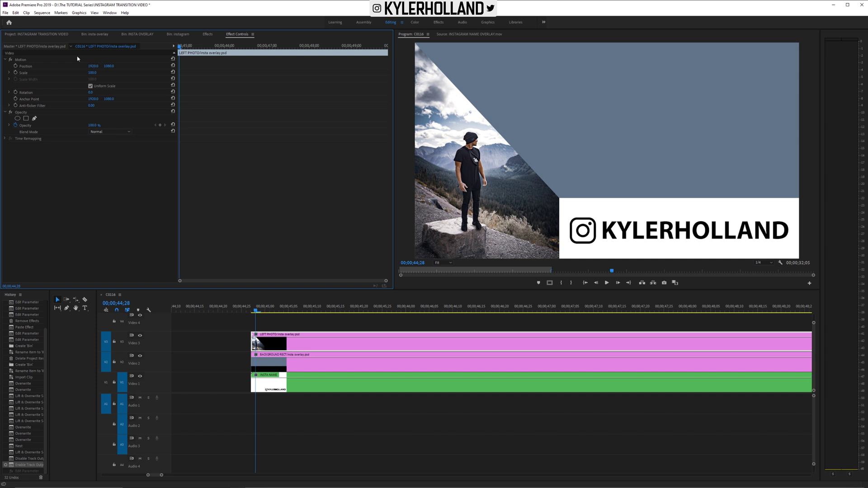
Apply the Distort Transform effect to the LEFT PHOTO clip and set the playhead to 00;00;45;01 in its effect controls
{"action": "left_click", "coordinate": [208, 34]}
{"action": "left_click", "coordinate": [42, 43]}
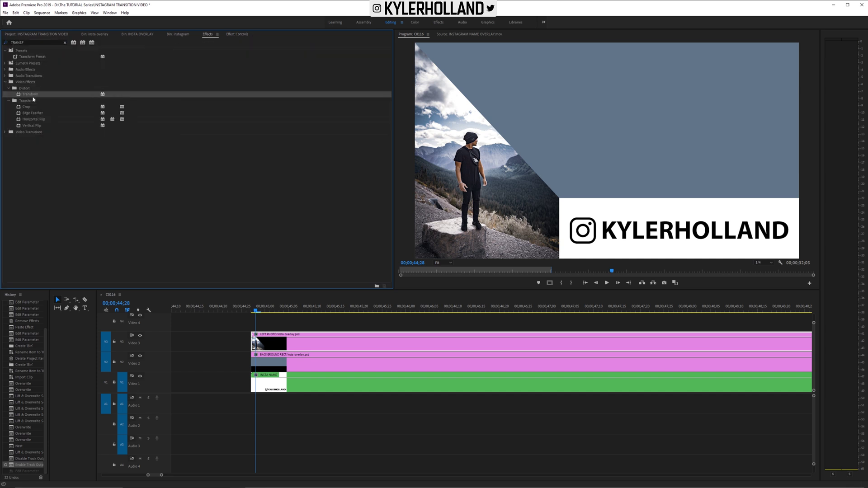
{"action": "left_click_drag", "start_coordinate": [94, 119], "coordinate": [275, 347]}
{"action": "left_click", "coordinate": [237, 34]}
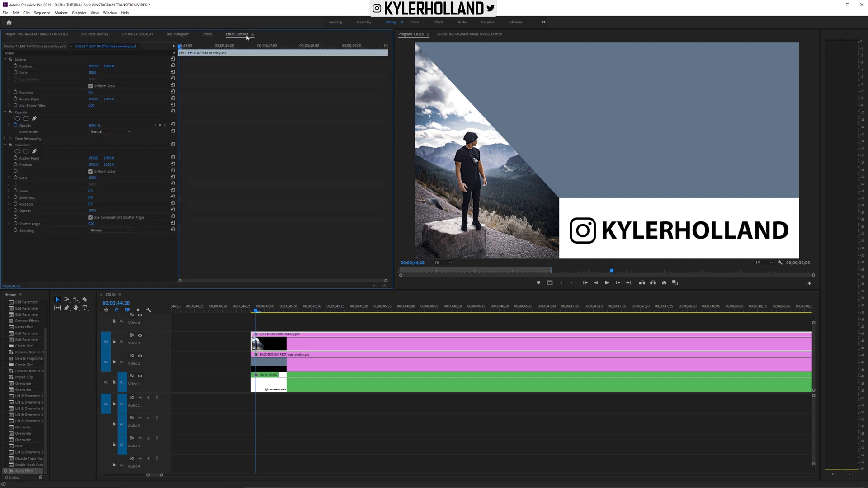
{"action": "left_click_drag", "start_coordinate": [181, 49], "coordinate": [185, 50]}
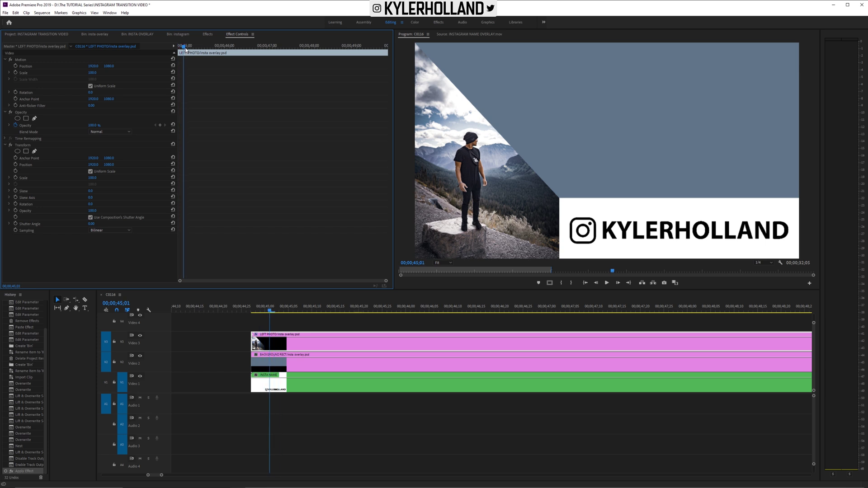
Keyframe the LEFT PHOTO's Transform Position at 00;00;45;01, and at the clip start set its horizontal position to about 427, off-screen left
{"action": "left_click", "coordinate": [15, 165]}
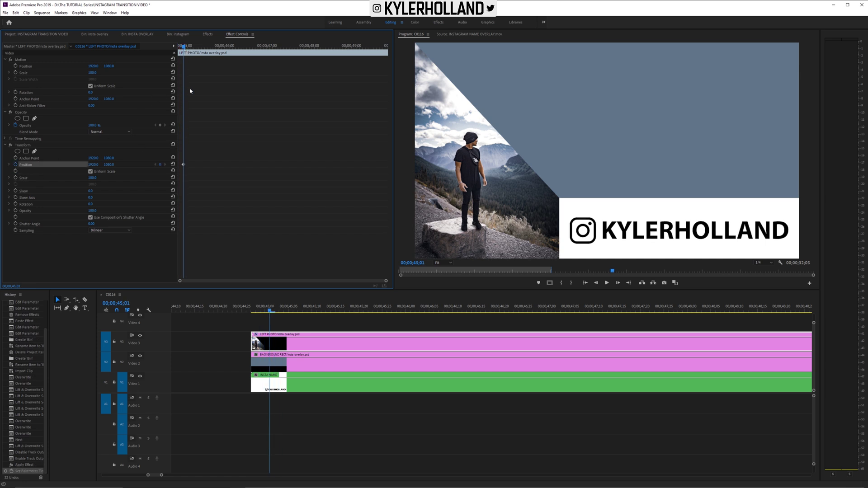
{"action": "left_click", "coordinate": [230, 108]}
{"action": "key", "text": "equal"}
{"action": "key", "text": "equal"}
{"action": "key", "text": "equal"}
{"action": "left_click_drag", "start_coordinate": [215, 47], "coordinate": [178, 46]}
{"action": "left_click_drag", "start_coordinate": [93, 165], "coordinate": [9, 165]}
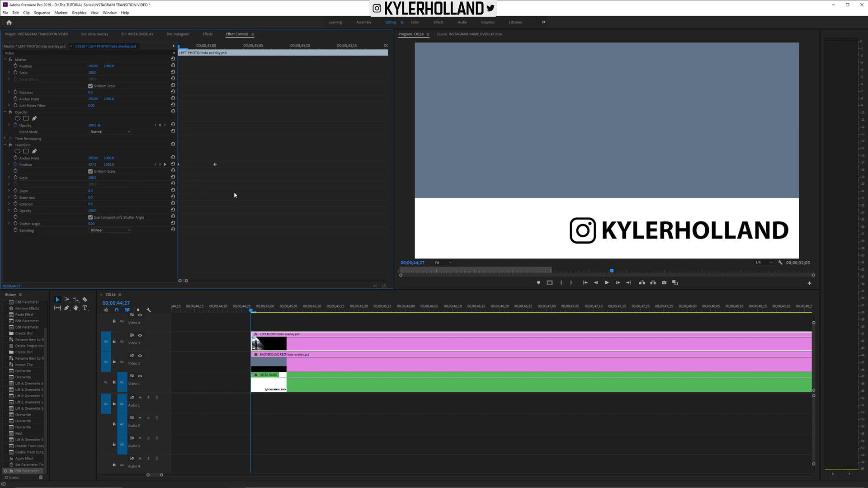
Preview the LEFT PHOTO slide and slow it by moving its ending Position keyframe to about 00;00;45;11
{"action": "key", "text": "space"}
{"action": "left_click", "coordinate": [259, 307]}
{"action": "key", "text": "space"}
{"action": "left_click_drag", "start_coordinate": [215, 165], "coordinate": [308, 165]}
{"action": "left_click", "coordinate": [234, 305]}
{"action": "key", "text": "space"}
{"action": "left_click_drag", "start_coordinate": [252, 307], "coordinate": [260, 307]}
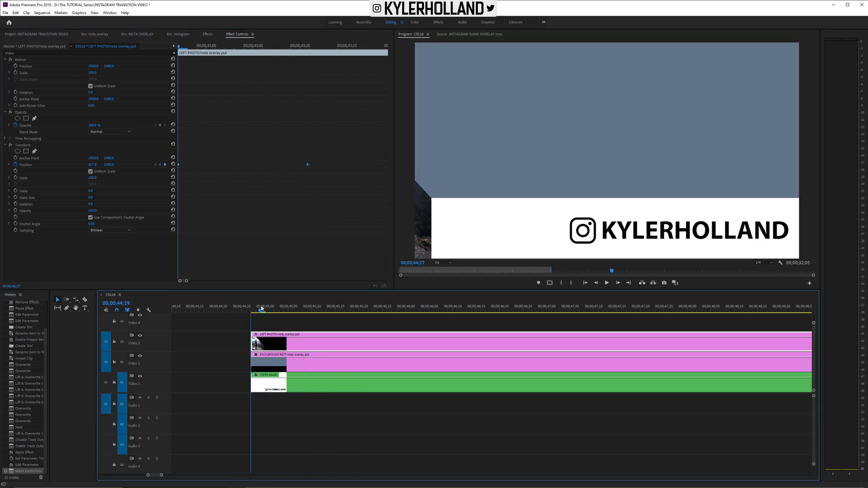
Apply Ease Out to the LEFT PHOTO's first Position keyframe and Ease In to its last, and play back the slide
{"action": "right_click", "coordinate": [179, 167]}
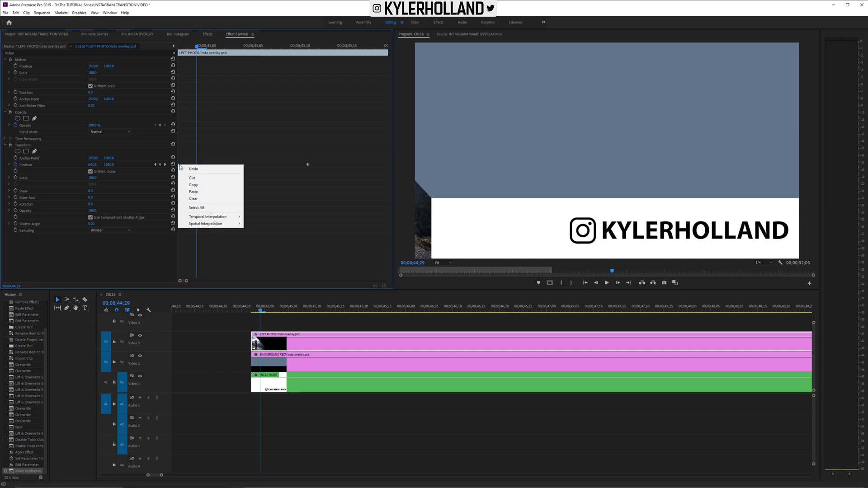
{"action": "mouse_move", "coordinate": [231, 219]}
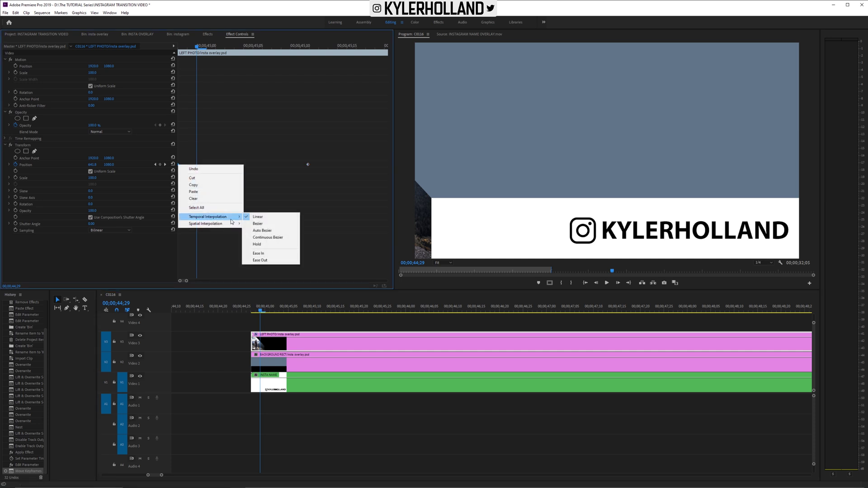
{"action": "left_click", "coordinate": [274, 261]}
{"action": "right_click", "coordinate": [308, 164]}
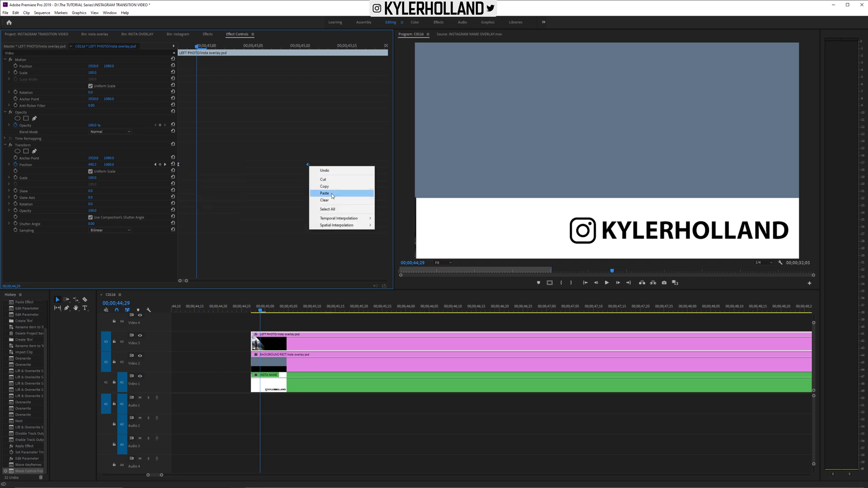
{"action": "mouse_move", "coordinate": [352, 221]}
{"action": "left_click", "coordinate": [415, 254]}
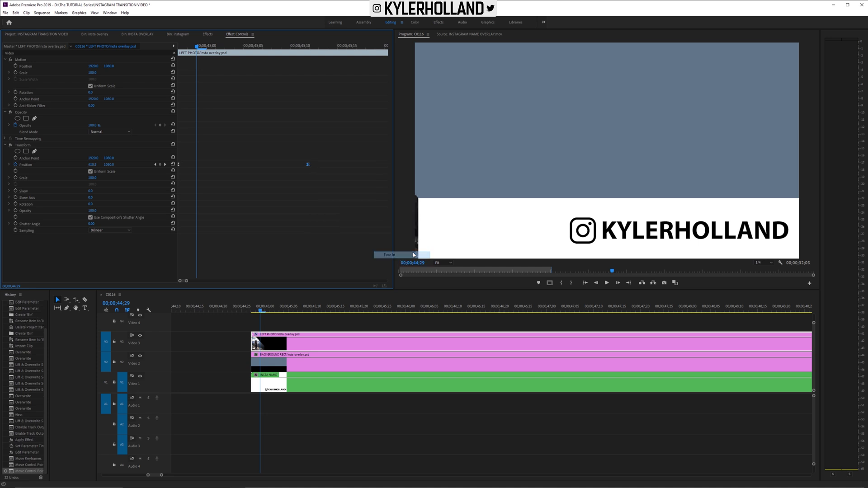
{"action": "left_click", "coordinate": [260, 309]}
{"action": "key", "text": "space"}
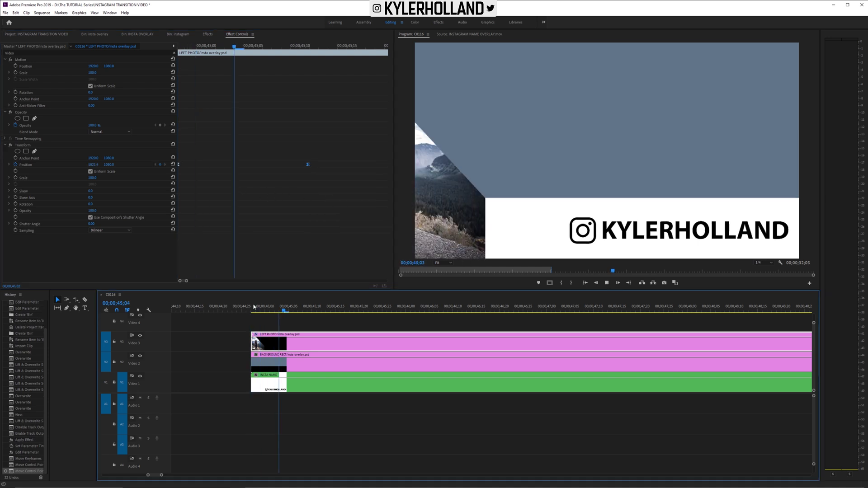
{"action": "left_click", "coordinate": [260, 309]}
{"action": "key", "text": "space"}
{"action": "left_click", "coordinate": [252, 307]}
{"action": "key", "text": "space"}
{"action": "key", "text": "space"}
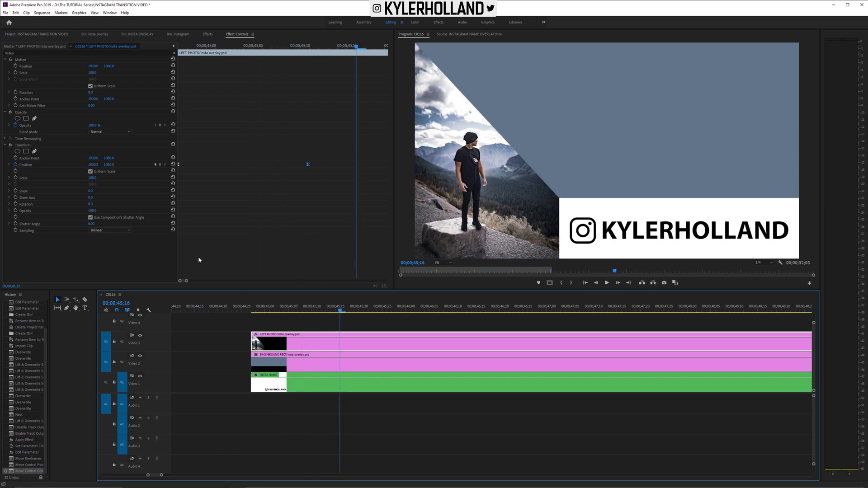
Lengthen the first keyframe's velocity handle and collapse the last one's so the LEFT PHOTO accelerates sharply at the end, and preview it
{"action": "left_click", "coordinate": [9, 165]}
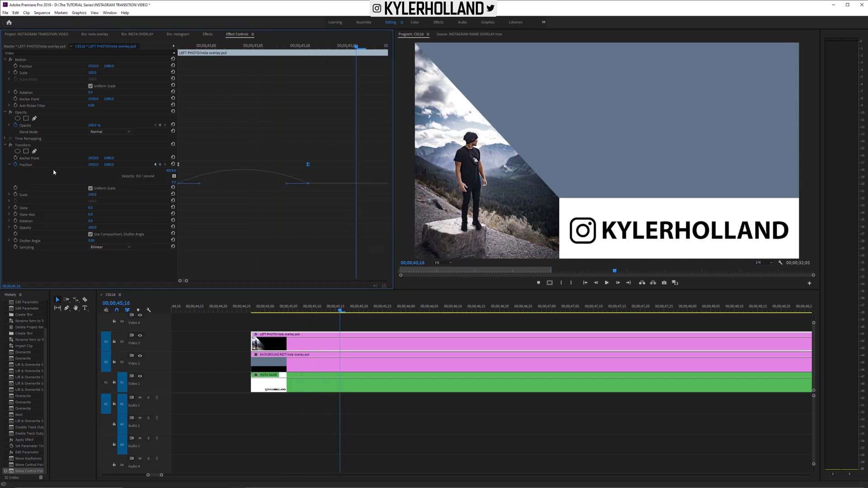
{"action": "left_click_drag", "start_coordinate": [201, 184], "coordinate": [254, 188]}
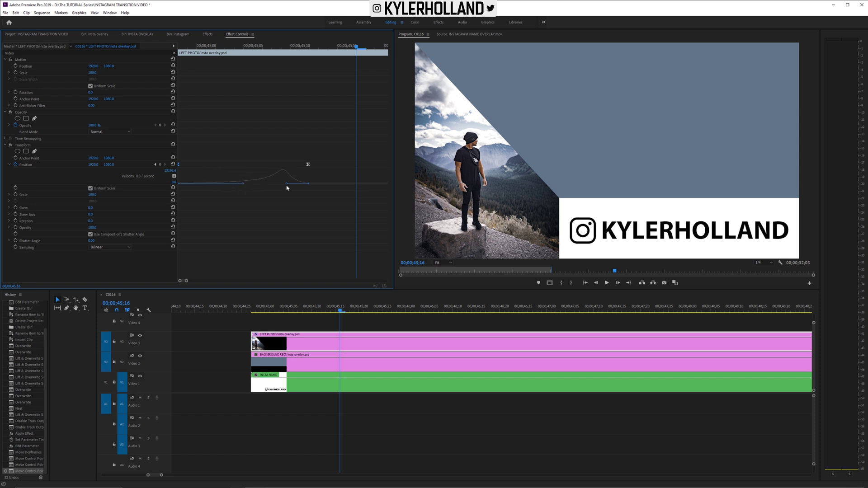
{"action": "left_click_drag", "start_coordinate": [286, 184], "coordinate": [321, 188]}
{"action": "left_click", "coordinate": [251, 307]}
{"action": "key", "text": "space"}
{"action": "left_click", "coordinate": [242, 307]}
{"action": "key", "text": "space"}
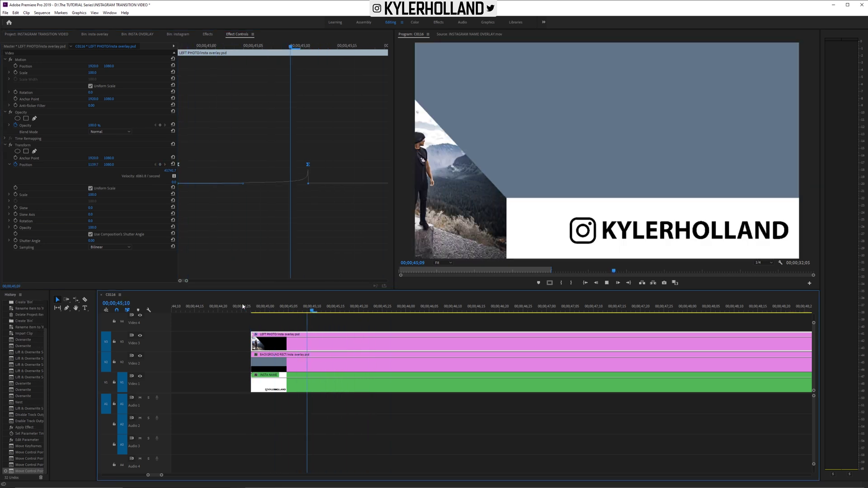
{"action": "left_click", "coordinate": [243, 306]}
{"action": "key", "text": "space"}
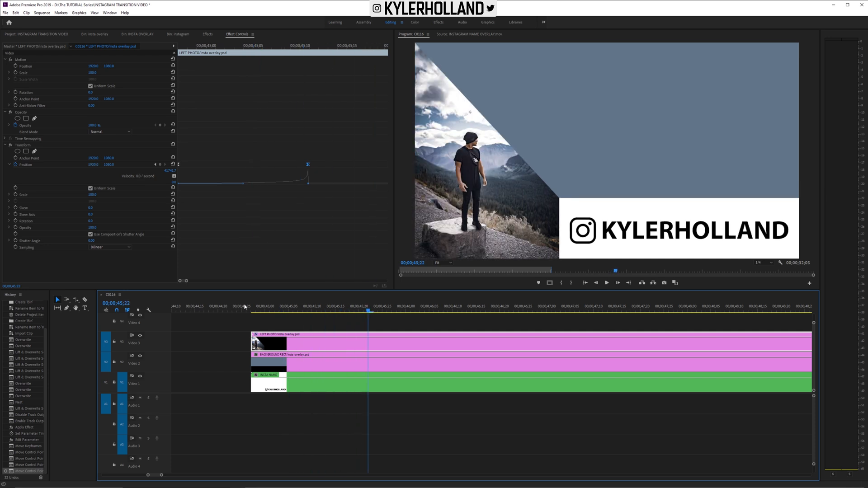
Trim the start of the BACKGROUND RECT clip to 00;00;45;00 so it begins just after the LEFT PHOTO
{"action": "left_click", "coordinate": [260, 307]}
{"action": "left_click", "coordinate": [288, 307]}
{"action": "left_click_drag", "start_coordinate": [288, 309], "coordinate": [335, 309]}
{"action": "left_click", "coordinate": [294, 362]}
{"action": "mouse_move", "coordinate": [269, 310]}
{"action": "left_mouse_down"}
{"action": "mouse_move", "coordinate": [329, 311]}
{"action": "mouse_move", "coordinate": [265, 310]}
{"action": "left_mouse_up"}
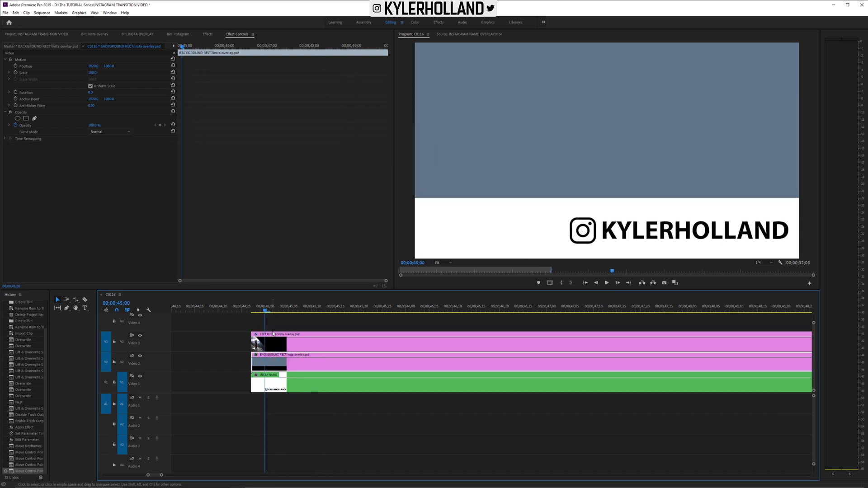
{"action": "left_click_drag", "start_coordinate": [252, 365], "coordinate": [269, 365]}
{"action": "mouse_move", "coordinate": [263, 310]}
{"action": "left_mouse_down"}
{"action": "mouse_move", "coordinate": [256, 309]}
{"action": "mouse_move", "coordinate": [270, 309]}
{"action": "left_mouse_up"}
{"action": "left_click", "coordinate": [283, 364]}
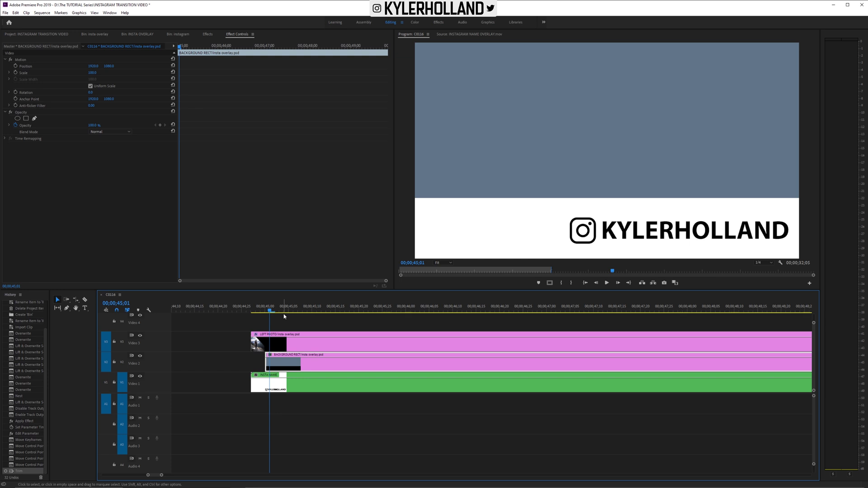
Apply the Distort Transform effect to the BACKGROUND RECT clip and show its effect controls
{"action": "key", "text": "shift+7"}
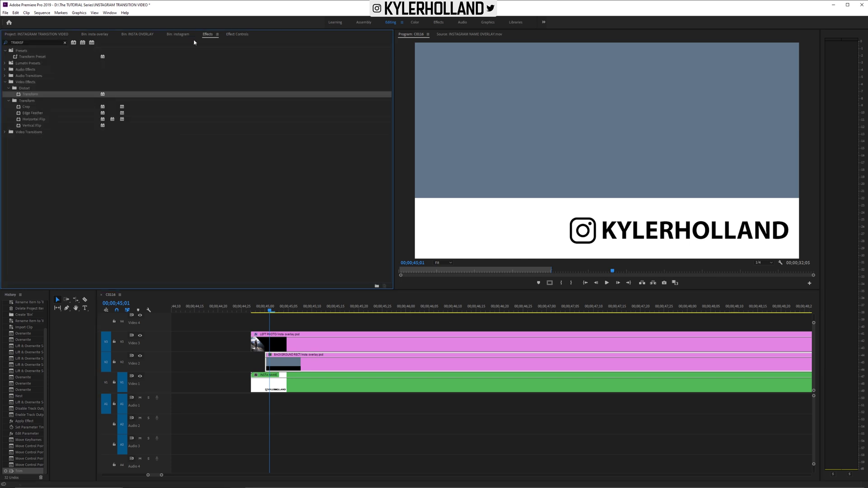
{"action": "left_click_drag", "start_coordinate": [31, 96], "coordinate": [311, 366]}
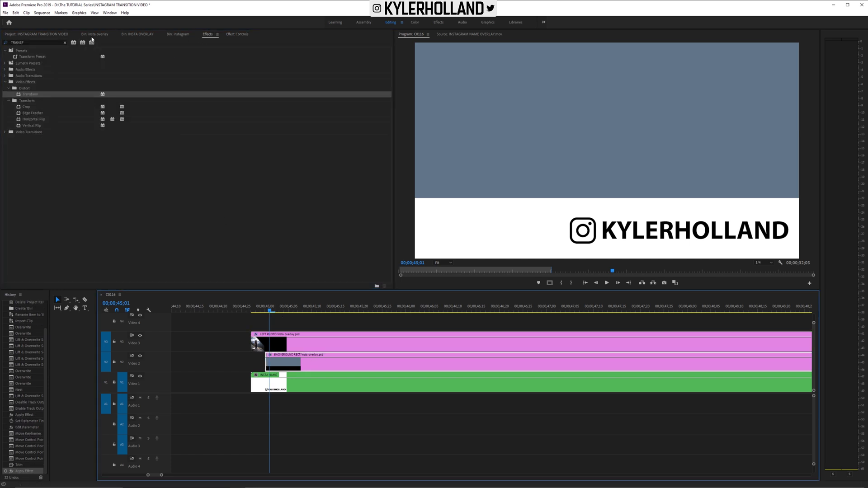
{"action": "left_click", "coordinate": [237, 34]}
Keyframe the BACKGROUND RECT's Transform Position at 00;00;45;12, and at the clip start shift it horizontally off-screen to the right
{"action": "mouse_move", "coordinate": [208, 46]}
{"action": "left_mouse_down"}
{"action": "mouse_move", "coordinate": [228, 46]}
{"action": "mouse_move", "coordinate": [187, 47]}
{"action": "mouse_move", "coordinate": [195, 46]}
{"action": "left_mouse_up"}
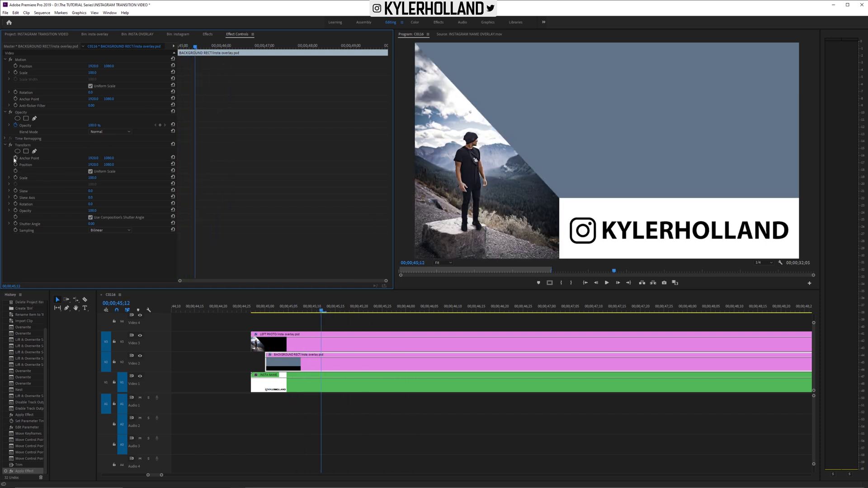
{"action": "left_click", "coordinate": [15, 164]}
{"action": "left_click_drag", "start_coordinate": [198, 48], "coordinate": [179, 46]}
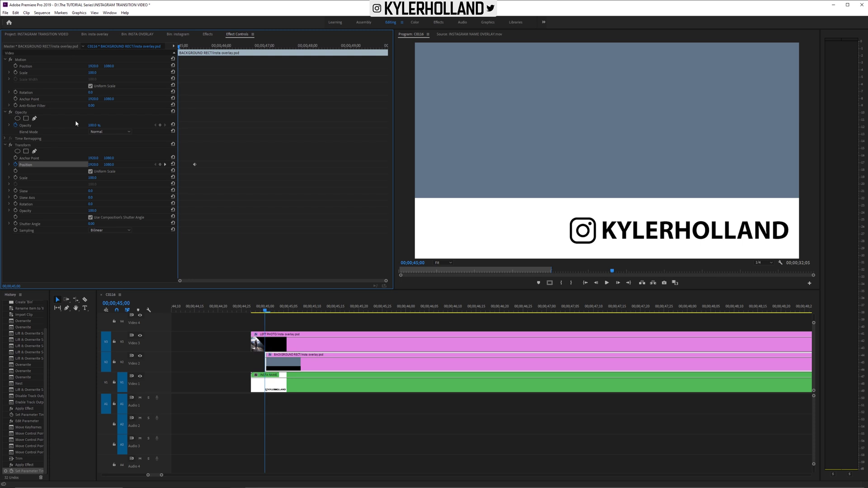
{"action": "left_click_drag", "start_coordinate": [93, 165], "coordinate": [433, 165]}
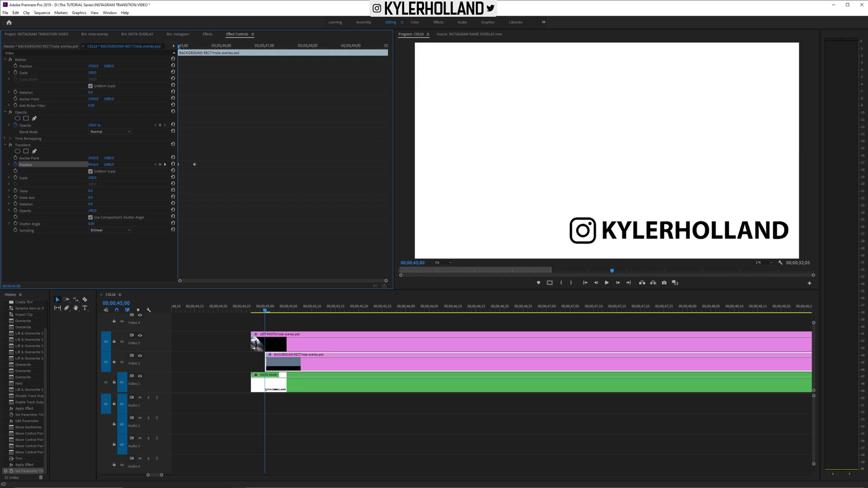
{"action": "left_click_drag", "start_coordinate": [331, 165], "coordinate": [269, 165]}
Apply Ease Out to the BACKGROUND RECT's first Position keyframe and Ease In to its last one
{"action": "right_click", "coordinate": [181, 165]}
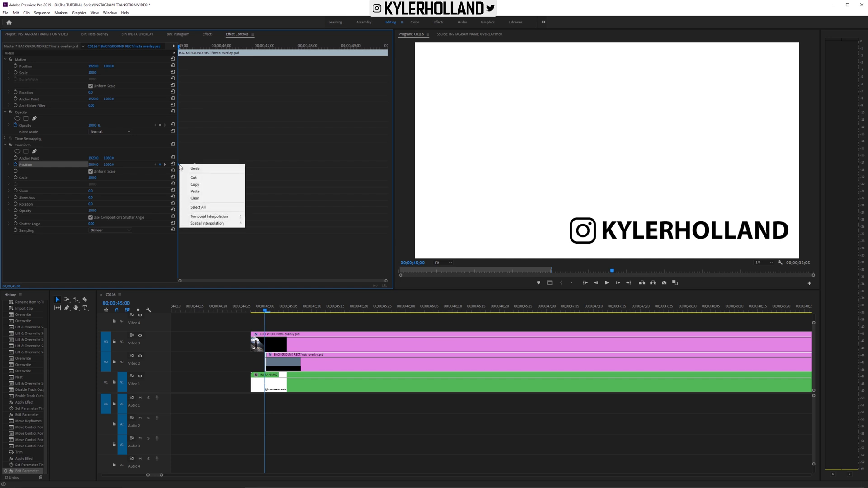
{"action": "mouse_move", "coordinate": [221, 217]}
{"action": "left_click", "coordinate": [272, 260]}
{"action": "right_click", "coordinate": [195, 166]}
{"action": "mouse_move", "coordinate": [241, 220]}
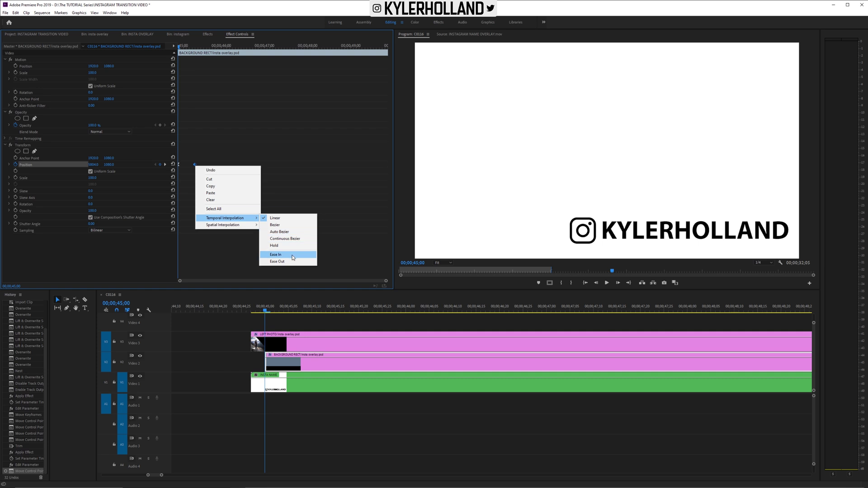
{"action": "left_click", "coordinate": [275, 255]}
Play back the rectangle's slide and move its last Position keyframe to 00;00;45;14
{"action": "key", "text": "equal"}
{"action": "key", "text": "equal"}
{"action": "key", "text": "space"}
{"action": "key", "text": "space"}
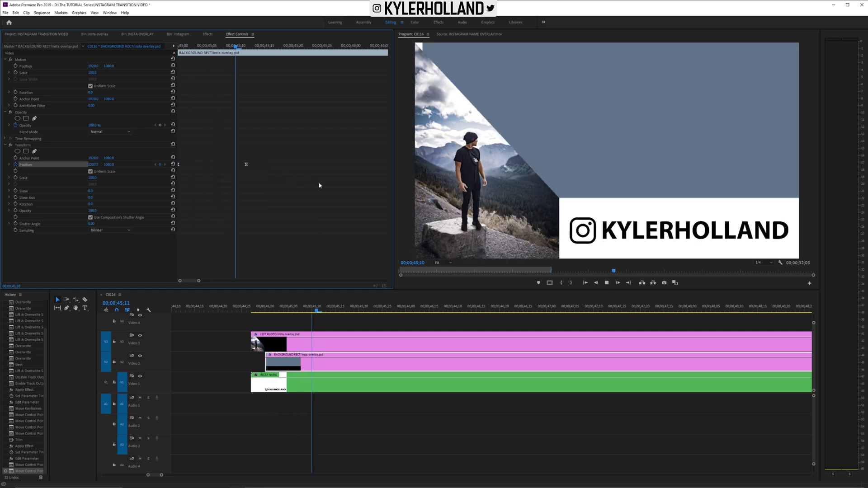
{"action": "left_click_drag", "start_coordinate": [247, 166], "coordinate": [257, 165]}
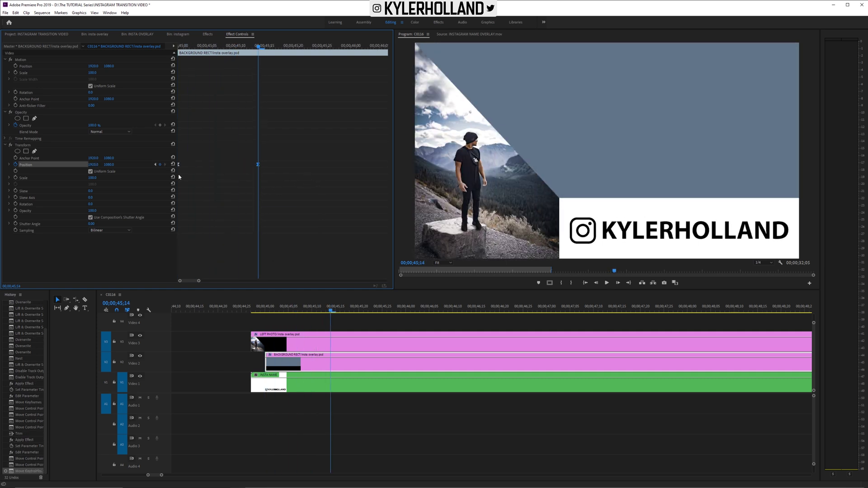
Reshape the BACKGROUND RECT's Position velocity curve into a late, steep peak, enlarge the graph to check it, and preview the motion
{"action": "left_click", "coordinate": [9, 166]}
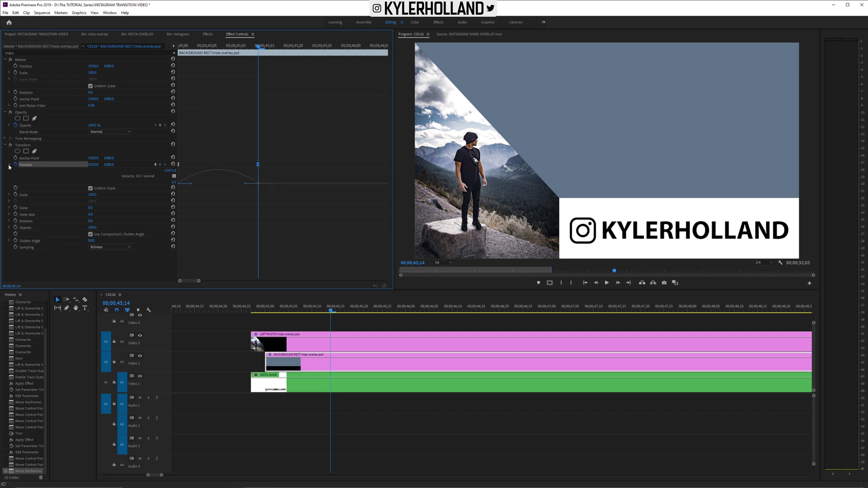
{"action": "left_click_drag", "start_coordinate": [193, 184], "coordinate": [219, 184]}
{"action": "left_click_drag", "start_coordinate": [245, 184], "coordinate": [329, 188]}
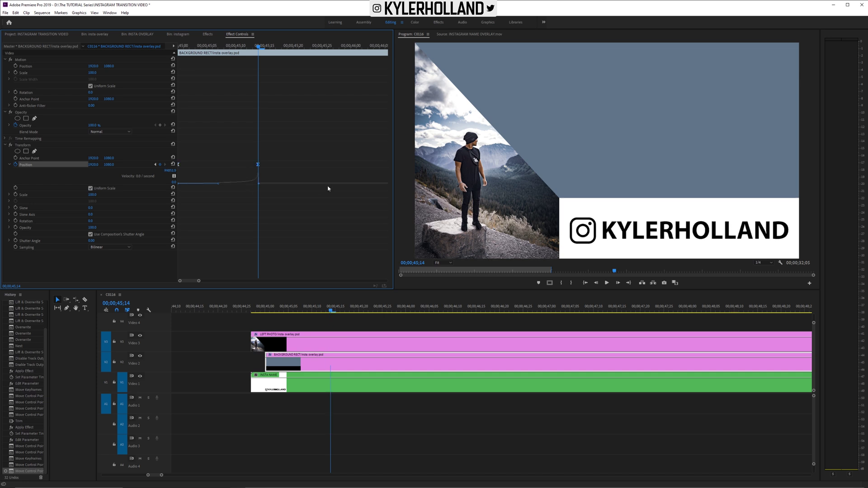
{"action": "left_click_drag", "start_coordinate": [243, 184], "coordinate": [236, 249]}
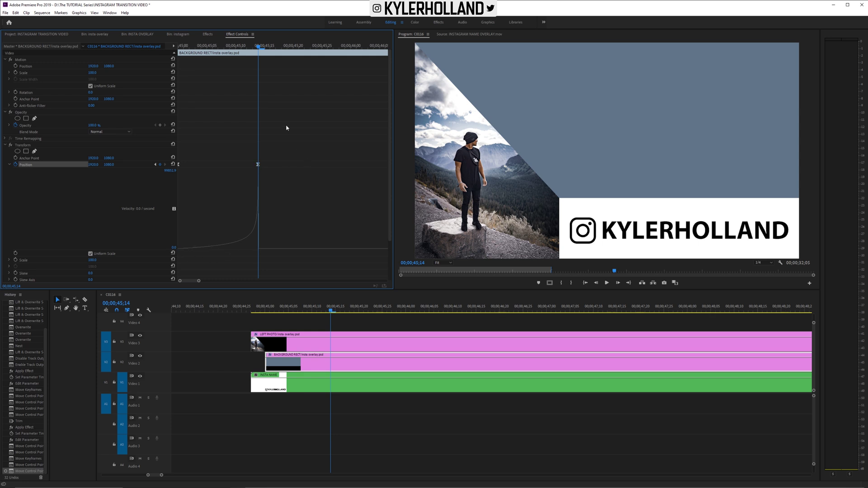
{"action": "left_click", "coordinate": [267, 303]}
{"action": "key", "text": "space"}
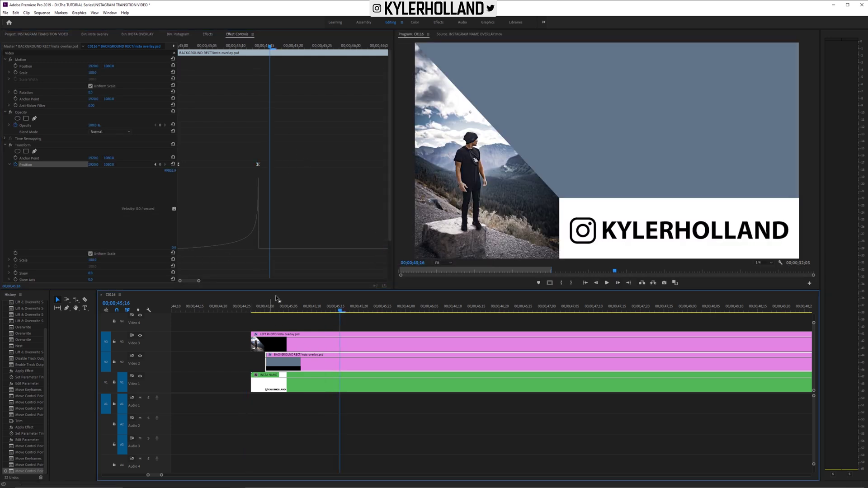
Move the BACKGROUND RECT's last Position keyframe earlier, to about 00;00;45;11, and play back the combined animation
{"action": "left_click_drag", "start_coordinate": [358, 310], "coordinate": [316, 306]}
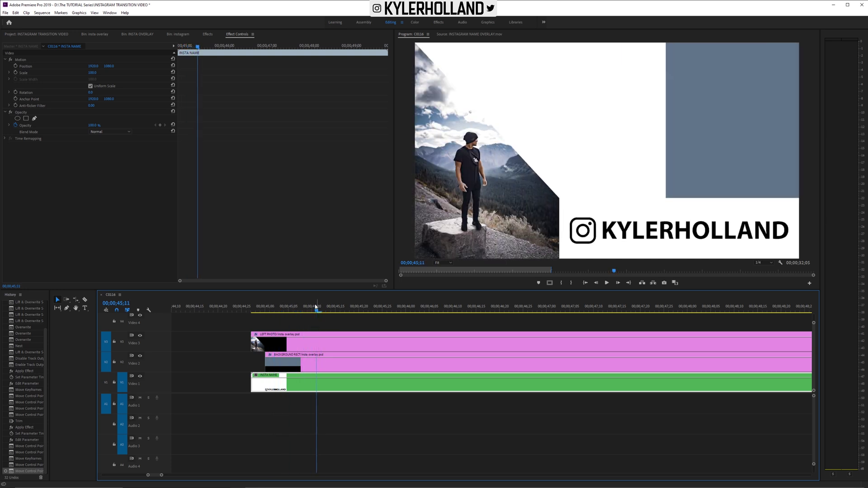
{"action": "left_click", "coordinate": [307, 355]}
{"action": "left_click_drag", "start_coordinate": [199, 166], "coordinate": [193, 167]}
{"action": "left_click", "coordinate": [254, 308]}
{"action": "key", "text": "space"}
{"action": "left_click", "coordinate": [238, 304]}
{"action": "left_click", "coordinate": [239, 304]}
{"action": "key", "text": "space"}
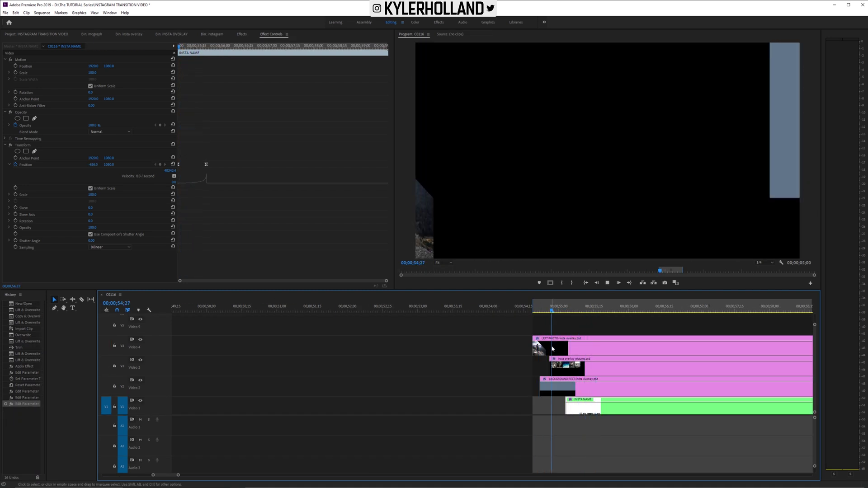
{"action": "key", "text": "space"}
Add motion blur to the LEFT PHOTO's Transform by disabling Use Composition's Shutter Angle and entering a custom Shutter Angle, and play it back
{"action": "left_click", "coordinate": [551, 349]}
{"action": "left_click_drag", "start_coordinate": [549, 311], "coordinate": [566, 315]}
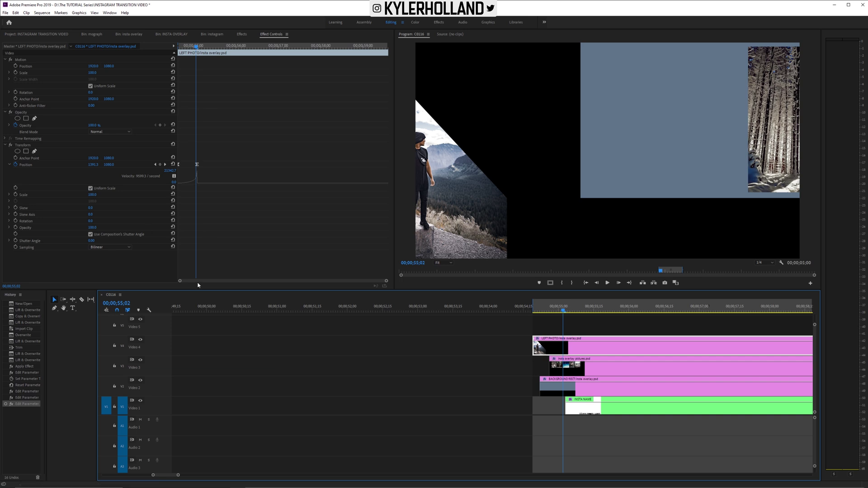
{"action": "left_click", "coordinate": [23, 146]}
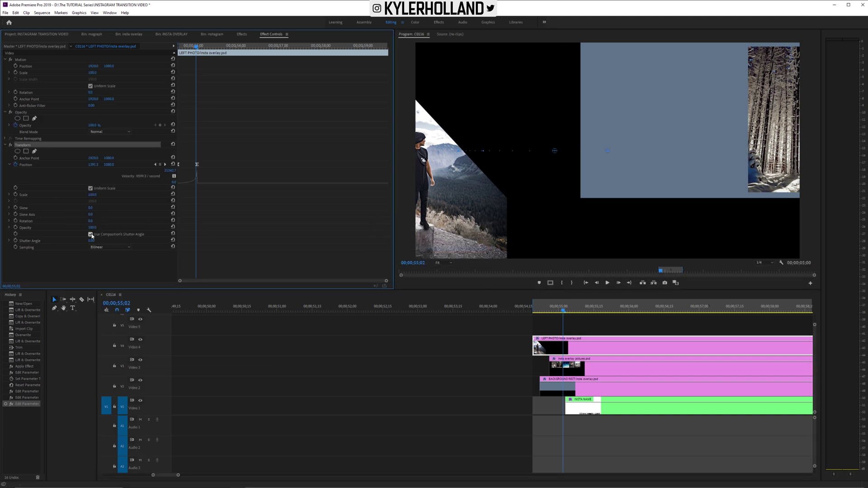
{"action": "left_click", "coordinate": [91, 235]}
{"action": "left_click", "coordinate": [91, 242]}
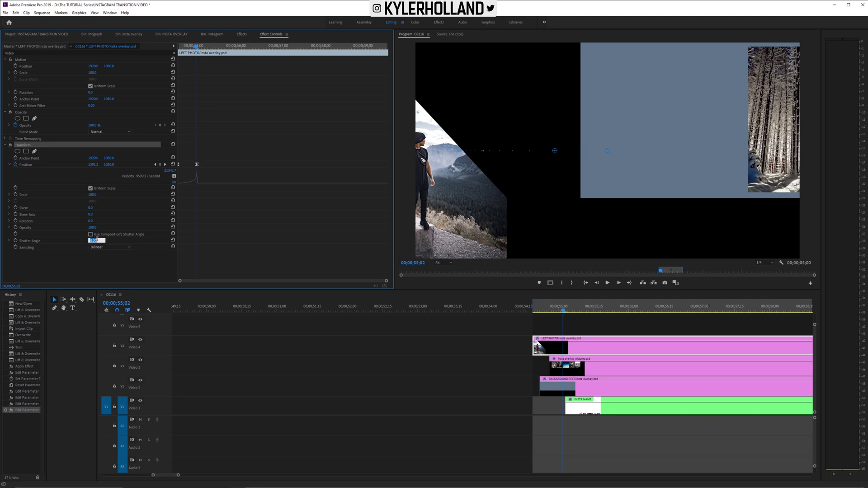
{"action": "key", "text": "Return"}
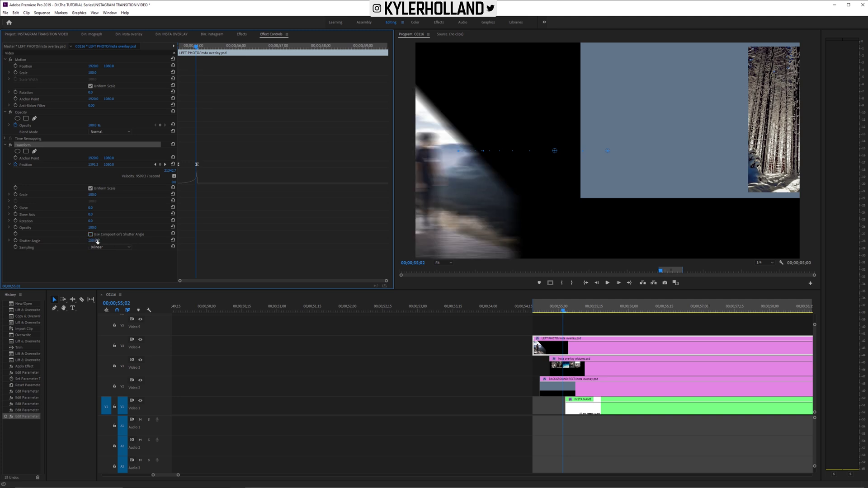
{"action": "key", "text": "space"}
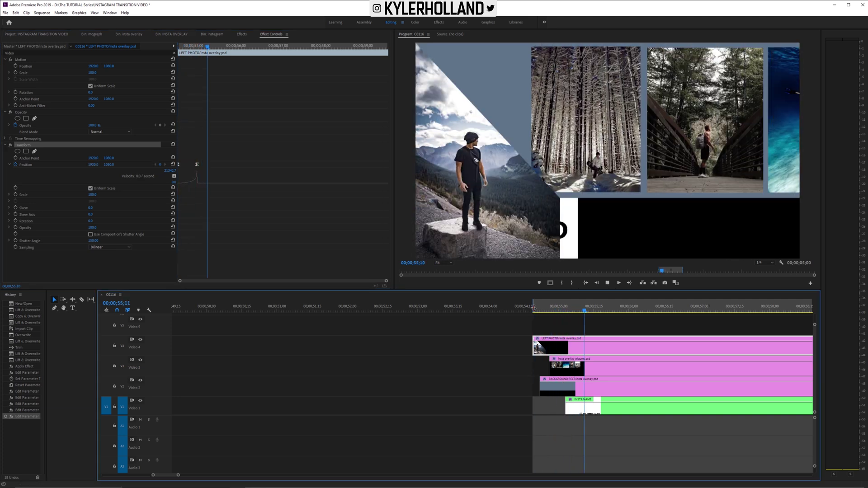
At 00;00;55;02, disable Use Composition's Shutter Angle in the BACKGROUND RECT's Transform and set its Shutter Angle to 150
{"action": "left_click_drag", "start_coordinate": [533, 309], "coordinate": [540, 308]}
{"action": "left_click_drag", "start_coordinate": [543, 311], "coordinate": [563, 311]}
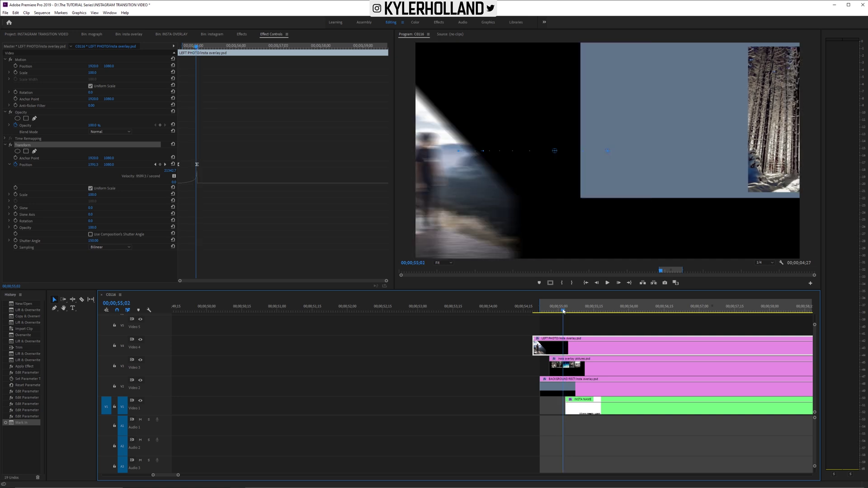
{"action": "left_click", "coordinate": [606, 387]}
{"action": "left_click", "coordinate": [91, 234]}
{"action": "left_click", "coordinate": [92, 241]}
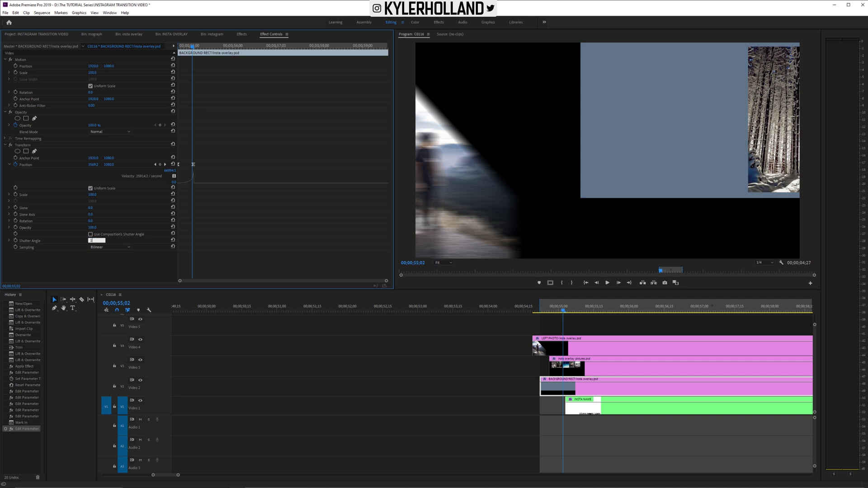
{"action": "type", "text": "150"}
{"action": "key", "text": "Return"}
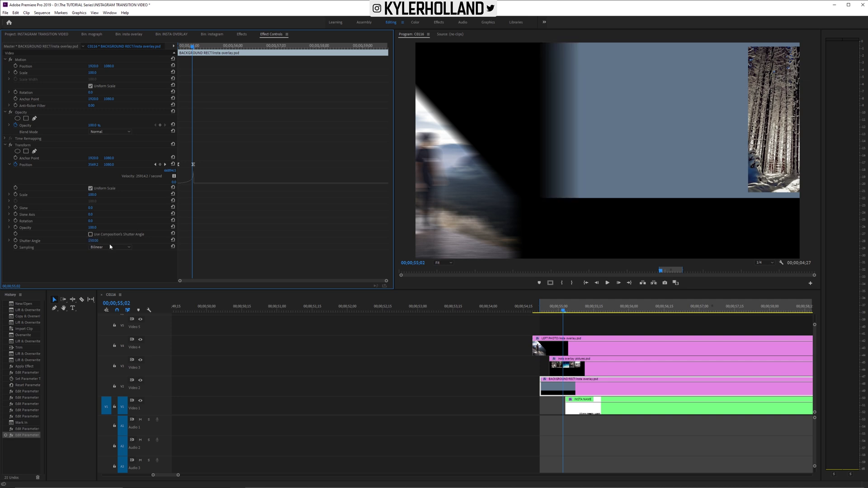
{"action": "left_click", "coordinate": [96, 240]}
{"action": "key", "text": "Return"}
{"action": "left_click", "coordinate": [101, 241]}
{"action": "key", "text": "Return"}
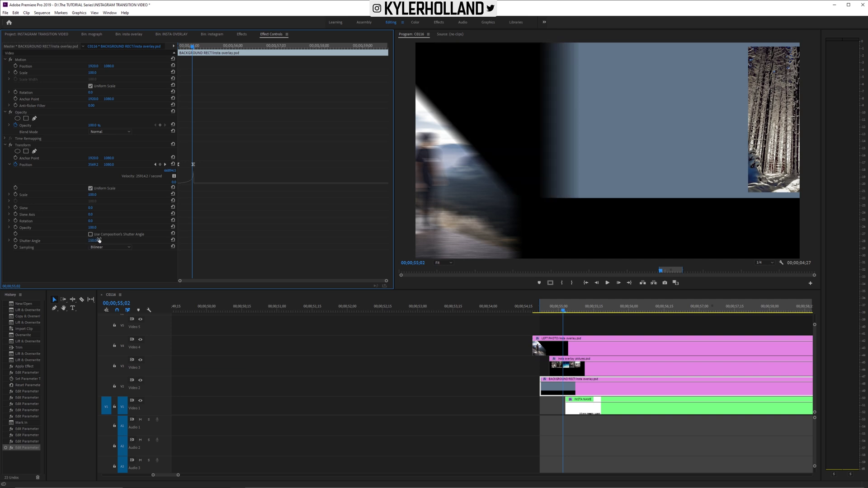
Give the insta overlay pictures clip's Transform motion blur by disabling Use Composition's Shutter Angle and setting Shutter Angle to 150
{"action": "left_click", "coordinate": [561, 367]}
{"action": "left_click", "coordinate": [91, 234]}
{"action": "left_click", "coordinate": [92, 241]}
{"action": "type", "text": "1"}
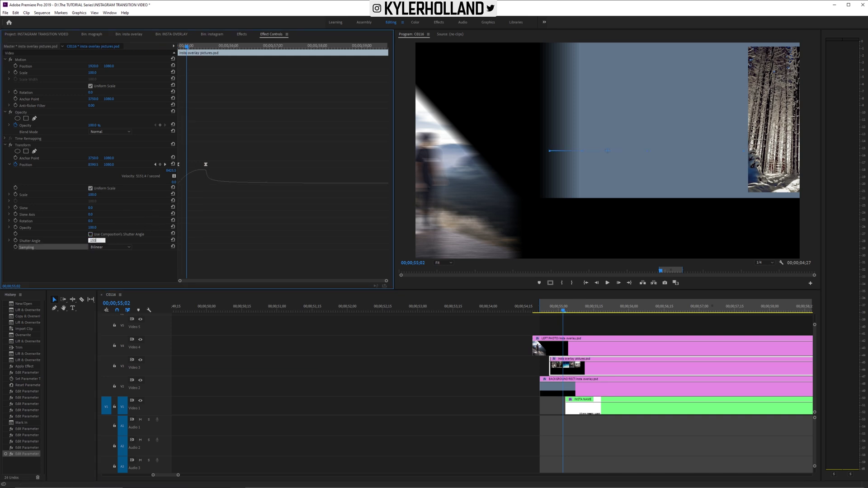
{"action": "key", "text": "Return"}
Disable Use Composition's Shutter Angle in the INSTA NAME clip's Transform, set its Shutter Angle to 150, and play back the combined animation
{"action": "left_click", "coordinate": [576, 403]}
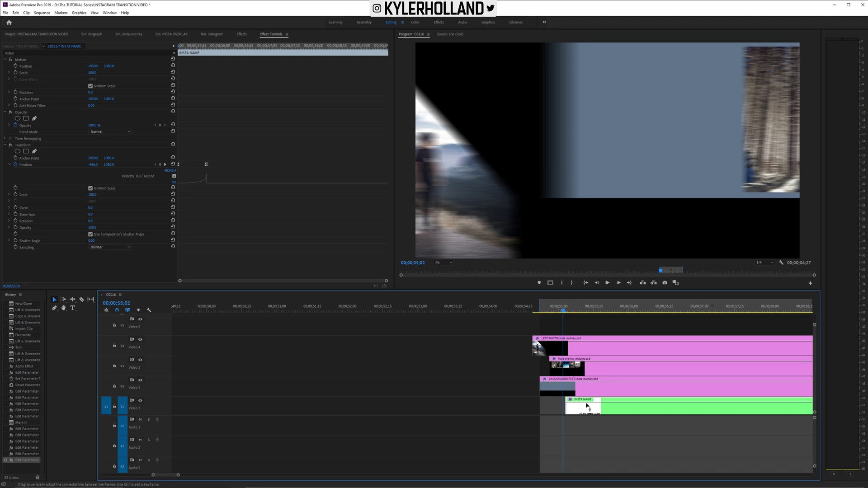
{"action": "left_click", "coordinate": [90, 234]}
{"action": "left_click", "coordinate": [95, 241]}
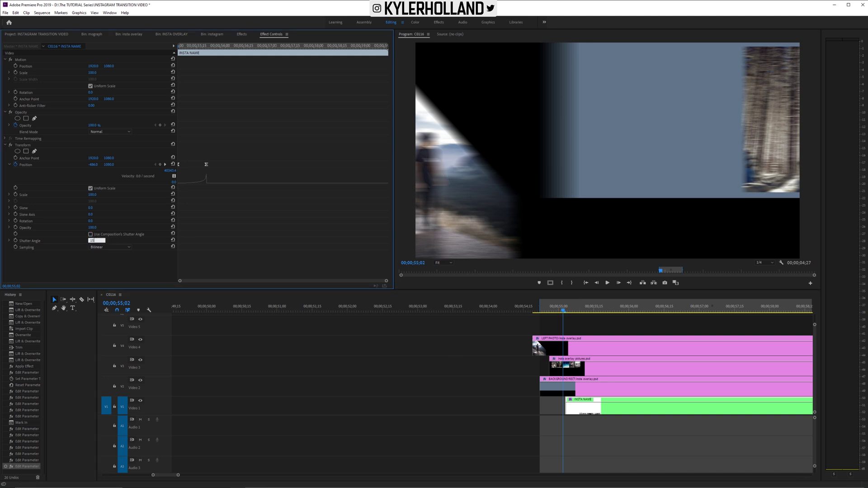
{"action": "key", "text": "Return"}
{"action": "key", "text": "space"}
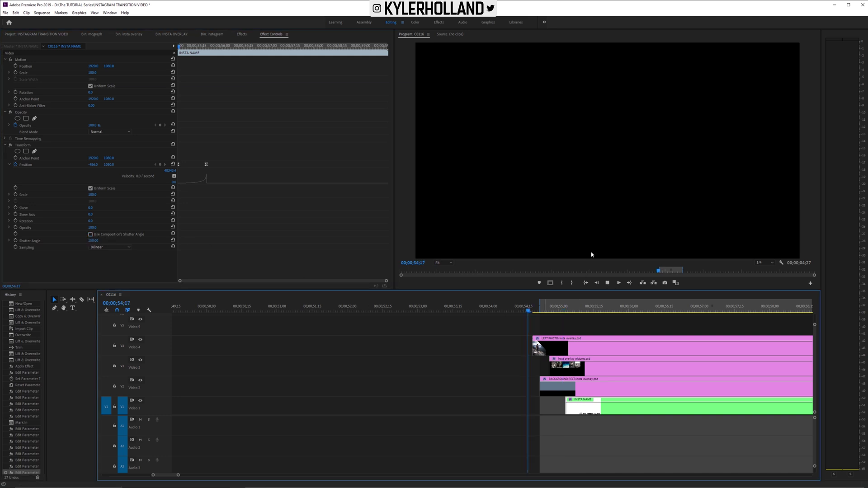
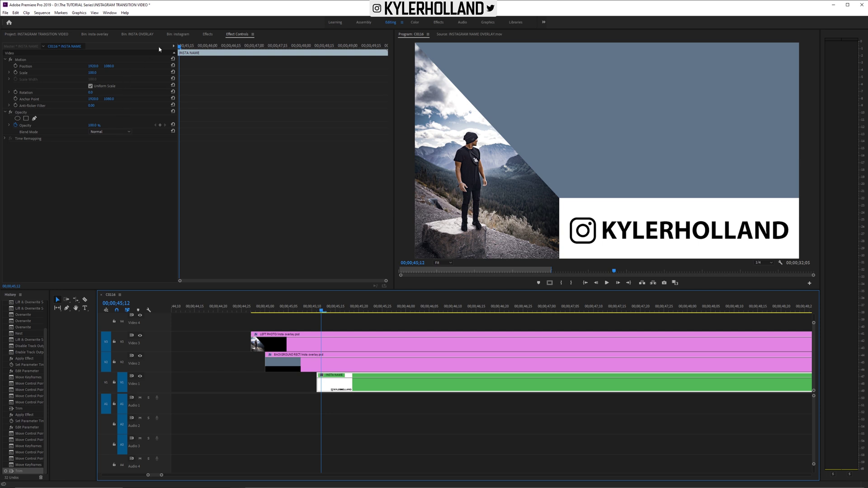
Apply the Transform effect to the INSTA NAME clip and keyframe its Position at 00;00;45;21
{"action": "left_click_drag", "start_coordinate": [80, 120], "coordinate": [332, 384]}
{"action": "left_click_drag", "start_coordinate": [180, 49], "coordinate": [193, 49]}
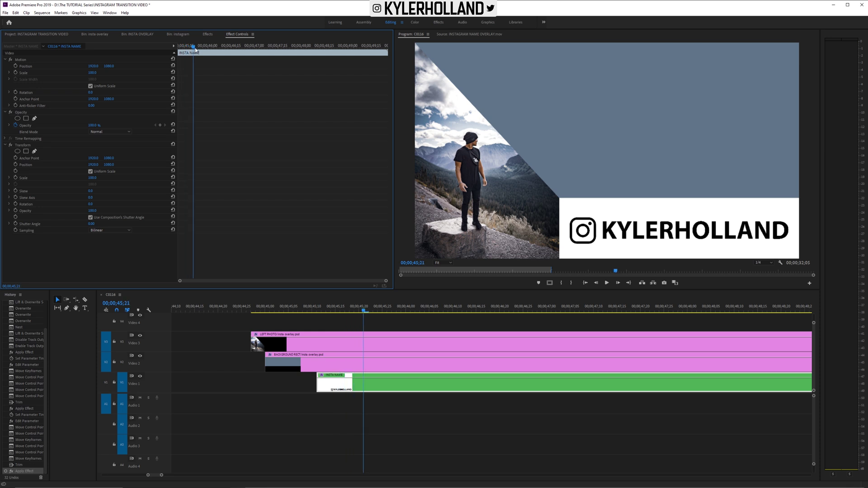
{"action": "left_click", "coordinate": [16, 165]}
At 00;00;45;11, lower the INSTA NAME Transform's horizontal Position until the banner is hidden behind the left photo, and play it back
{"action": "left_click_drag", "start_coordinate": [195, 47], "coordinate": [178, 48]}
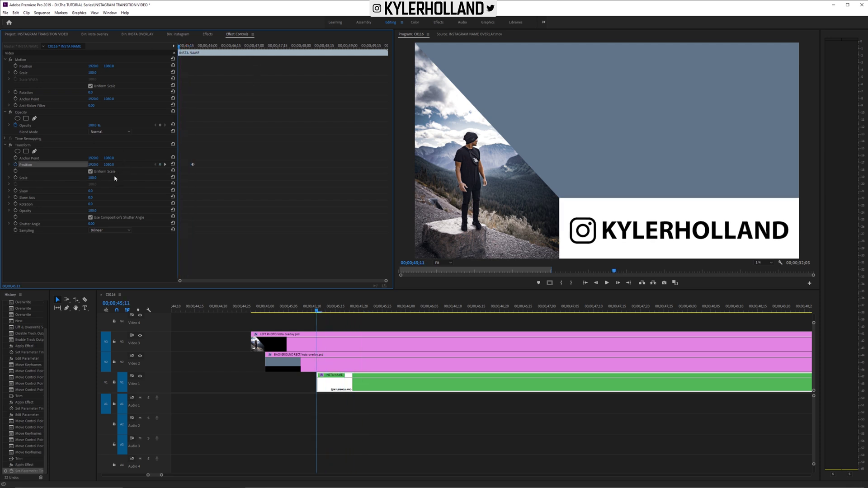
{"action": "left_click_drag", "start_coordinate": [100, 164], "coordinate": [30, 165]}
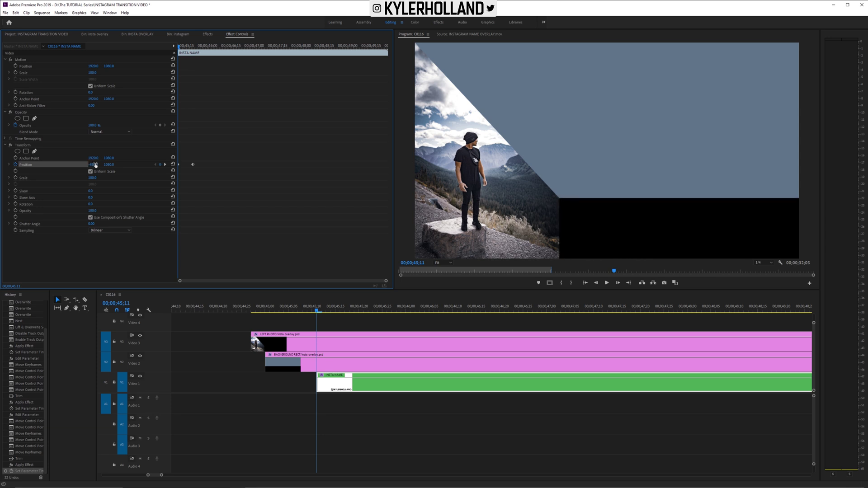
{"action": "left_click", "coordinate": [302, 309]}
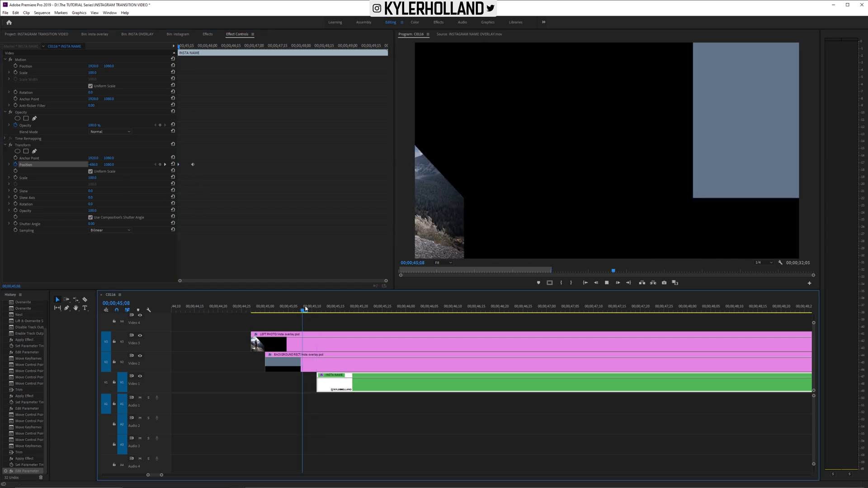
{"action": "key", "text": "space"}
{"action": "key", "text": "space"}
{"action": "left_click_drag", "start_coordinate": [365, 395], "coordinate": [364, 391]}
{"action": "left_click", "coordinate": [327, 306]}
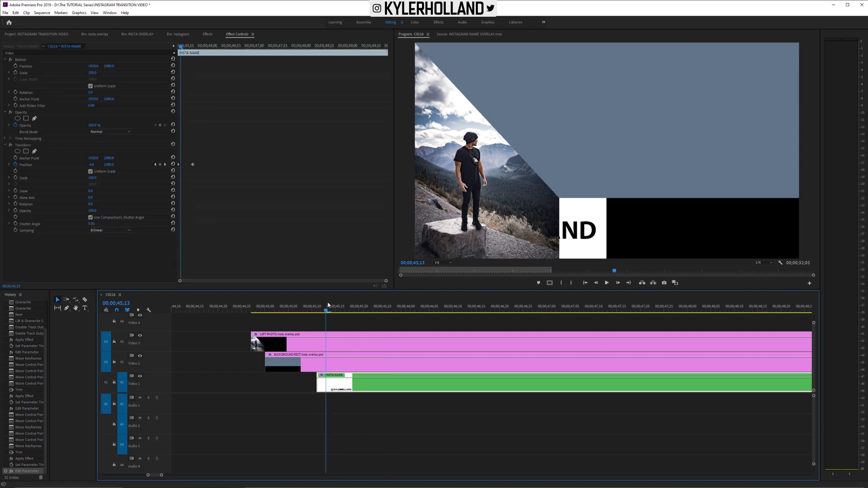
Set the temporal interpolation of both INSTA NAME Transform Position keyframes to Ease In
{"action": "right_click", "coordinate": [180, 165]}
{"action": "mouse_move", "coordinate": [217, 218]}
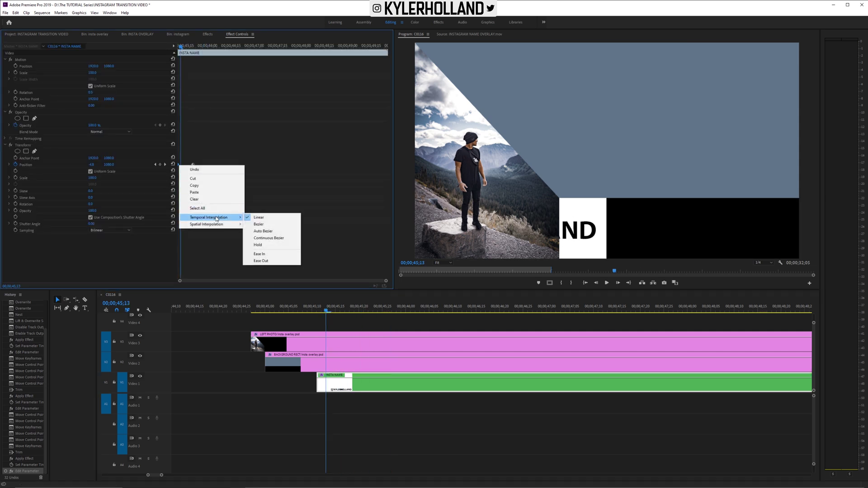
{"action": "left_click", "coordinate": [266, 255]}
{"action": "right_click", "coordinate": [193, 165]}
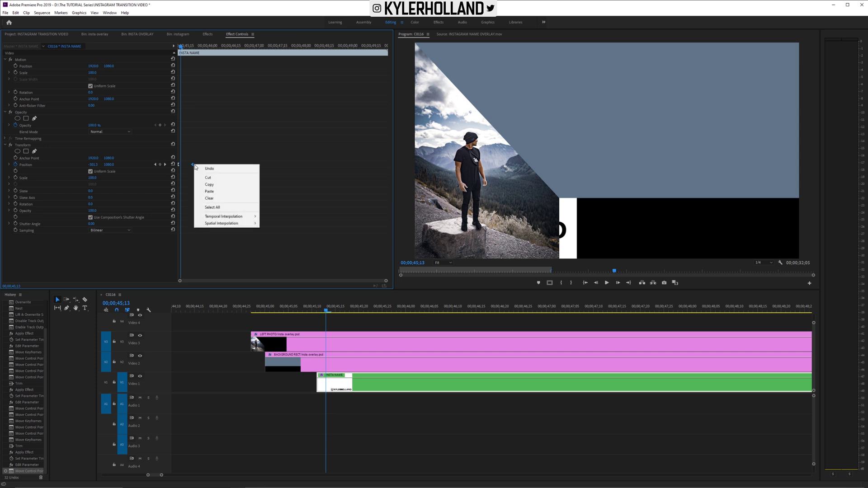
{"action": "mouse_move", "coordinate": [242, 224]}
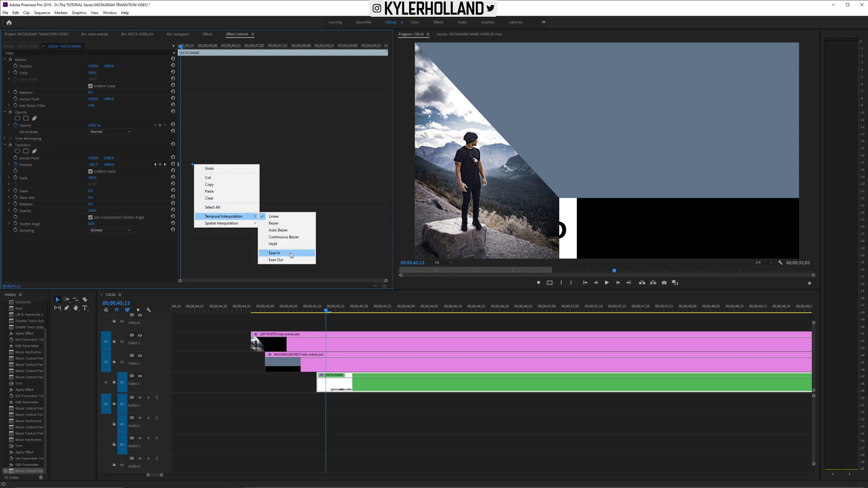
{"action": "left_click", "coordinate": [281, 254]}
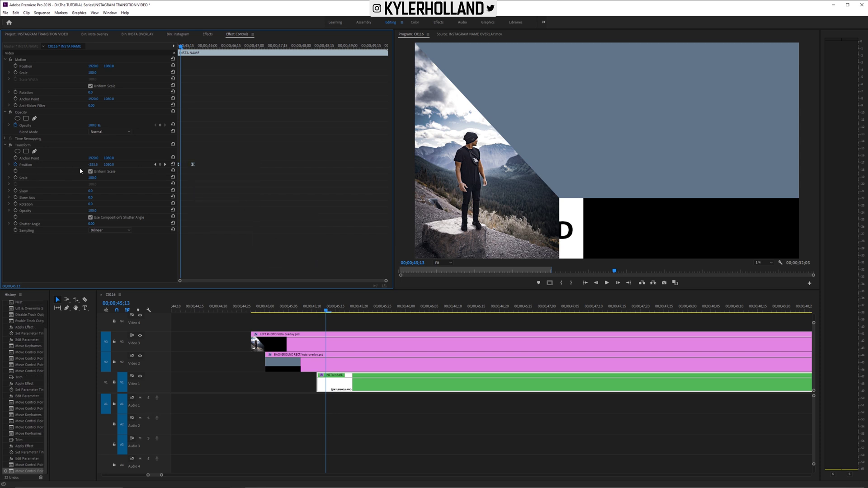
Reshape the INSTA NAME Position velocity curve to build up slowly and peak at the last keyframe, and play back the combined animation
{"action": "left_click", "coordinate": [9, 165]}
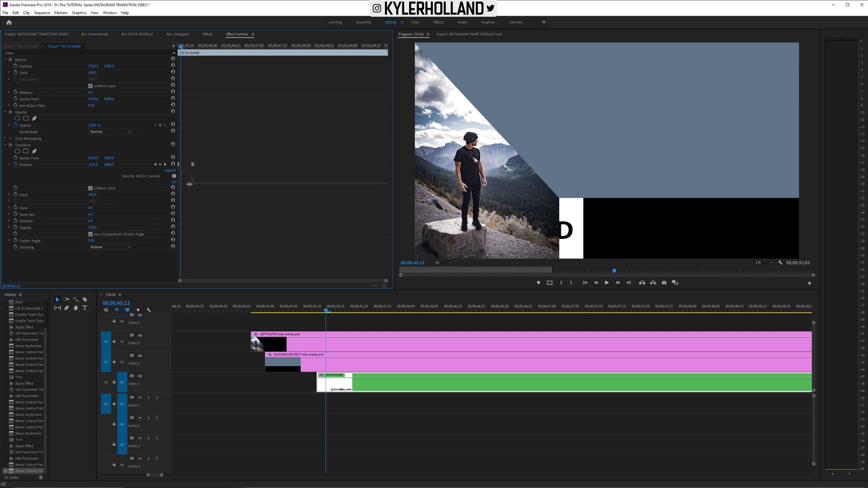
{"action": "left_click_drag", "start_coordinate": [186, 183], "coordinate": [186, 227]}
{"action": "key", "text": "="}
{"action": "key", "text": "="}
{"action": "key", "text": "="}
{"action": "left_click", "coordinate": [179, 164]}
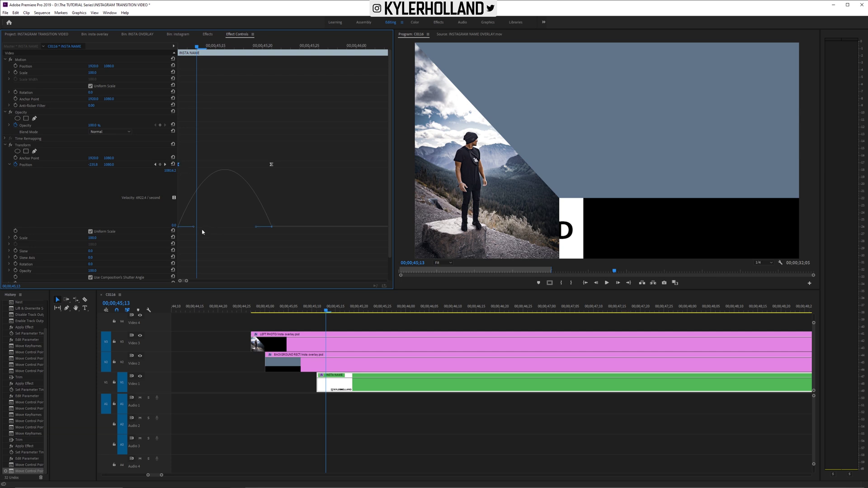
{"action": "left_click_drag", "start_coordinate": [194, 229], "coordinate": [225, 229]}
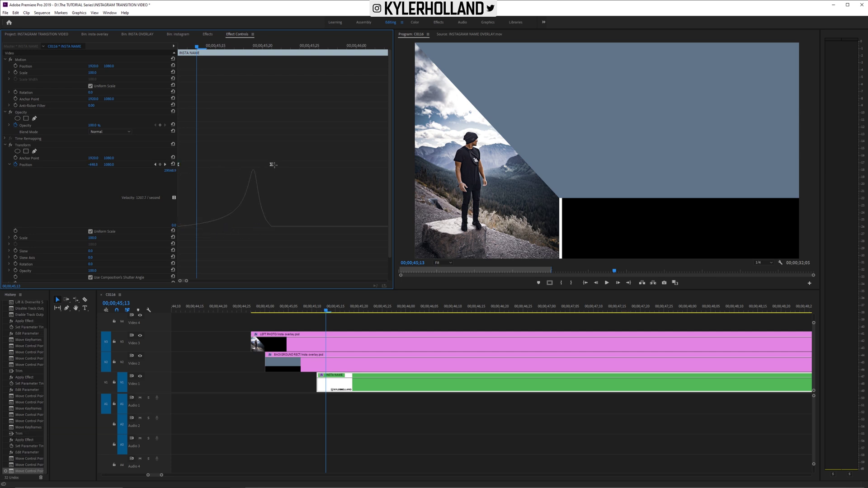
{"action": "left_click", "coordinate": [273, 165]}
{"action": "left_click_drag", "start_coordinate": [257, 228], "coordinate": [280, 230]}
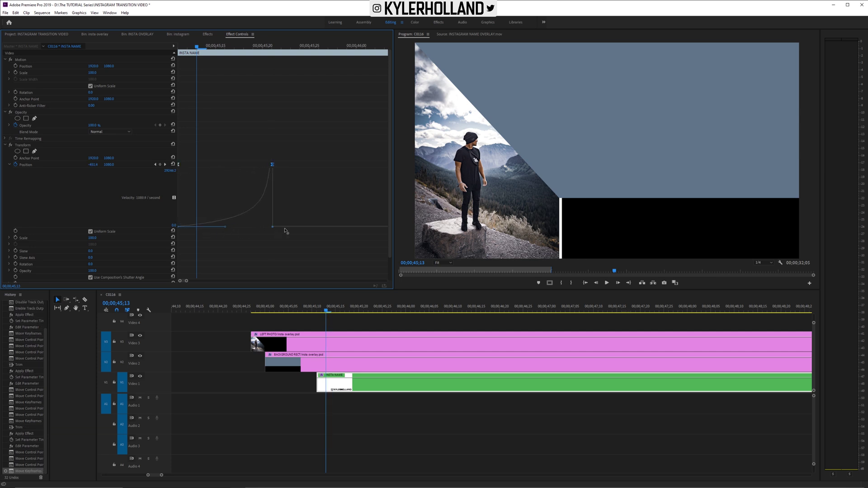
{"action": "left_click", "coordinate": [248, 312]}
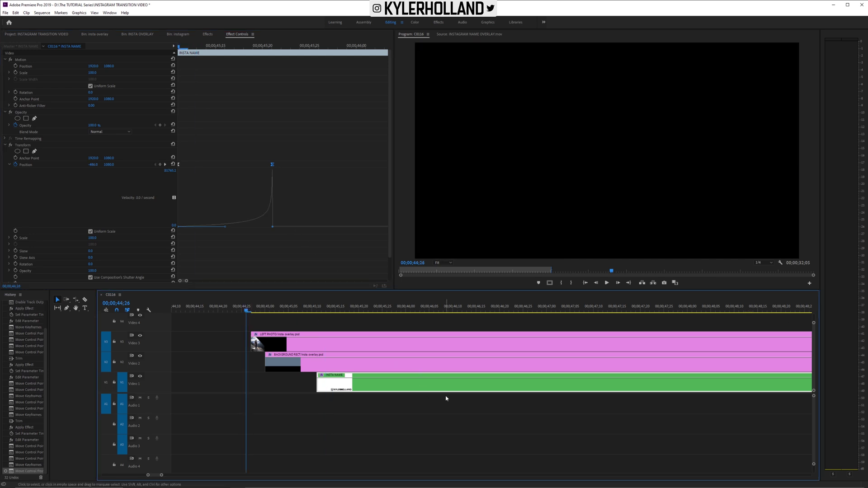
{"action": "key", "text": "space"}
{"action": "key", "text": "space"}
{"action": "left_click", "coordinate": [229, 308]}
{"action": "key", "text": "space"}
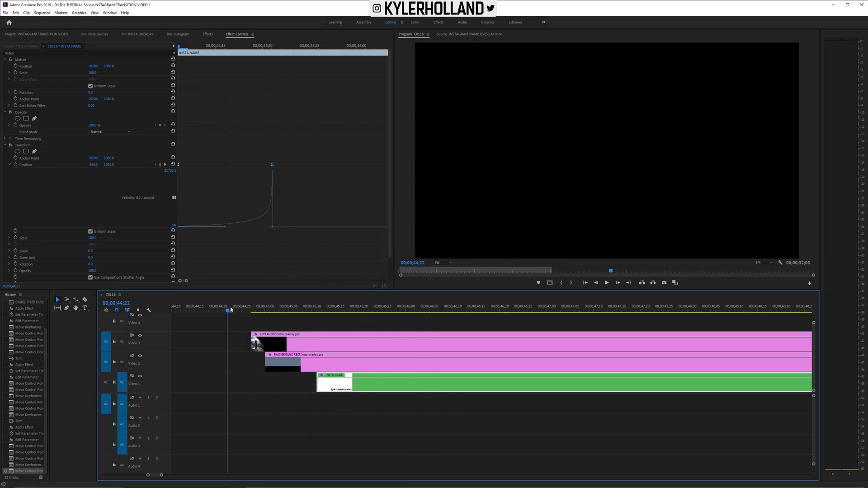
Move the last INSTA NAME Position keyframe about 8 frames later to slow the slide-in, and replay the combined animation
{"action": "key", "text": "space"}
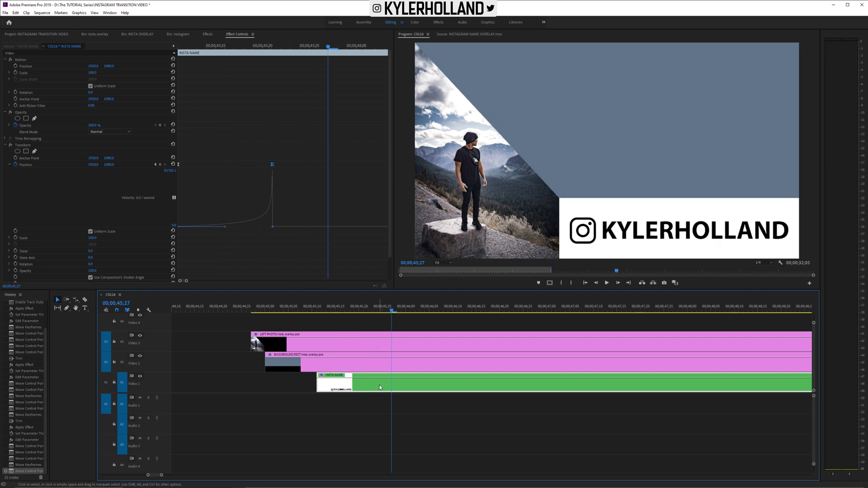
{"action": "left_click_drag", "start_coordinate": [273, 164], "coordinate": [352, 164]}
{"action": "left_click", "coordinate": [232, 308]}
{"action": "key", "text": "space"}
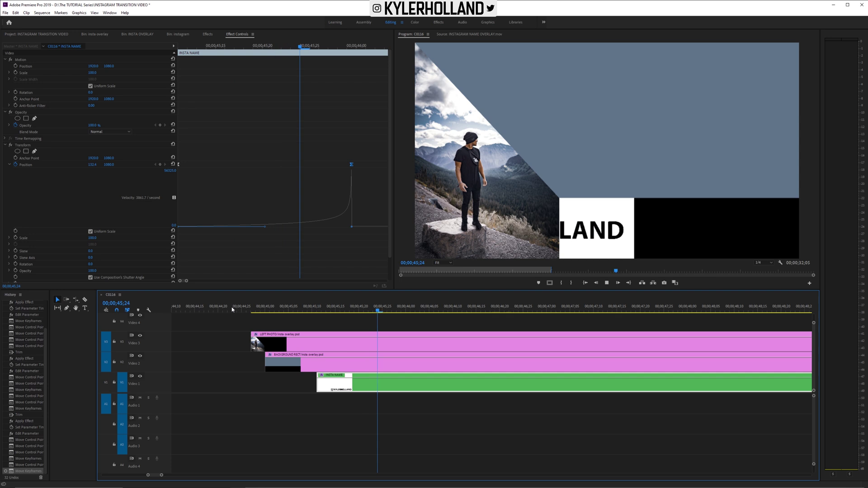
{"action": "left_click", "coordinate": [232, 308]}
{"action": "key", "text": "space"}
{"action": "left_click", "coordinate": [232, 308]}
{"action": "key", "text": "space"}
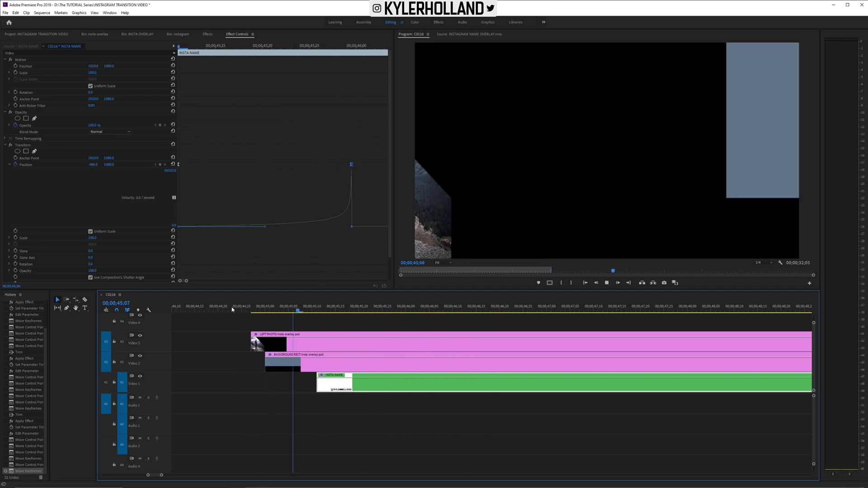
{"action": "key", "text": "space"}
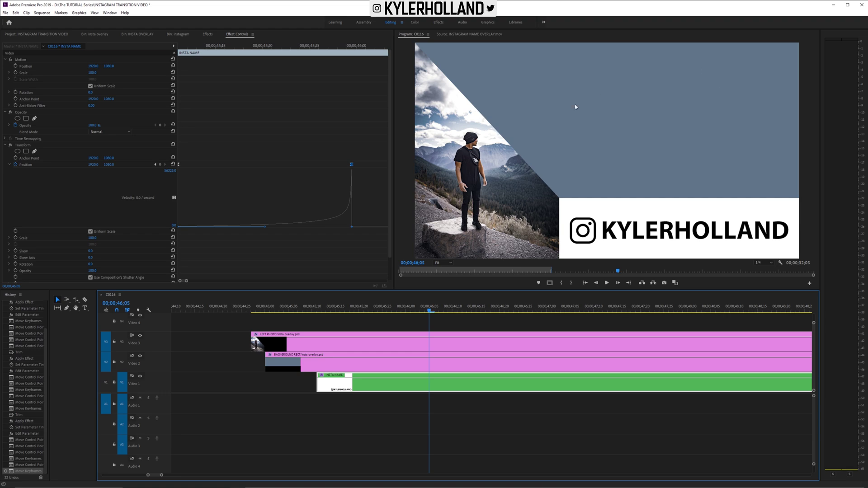
Switch to Photoshop and hide the LEFT PHOTO, INSTAGRAM logo and name text layers in insta overlay.psd
{"action": "key", "text": "alt+Tab"}
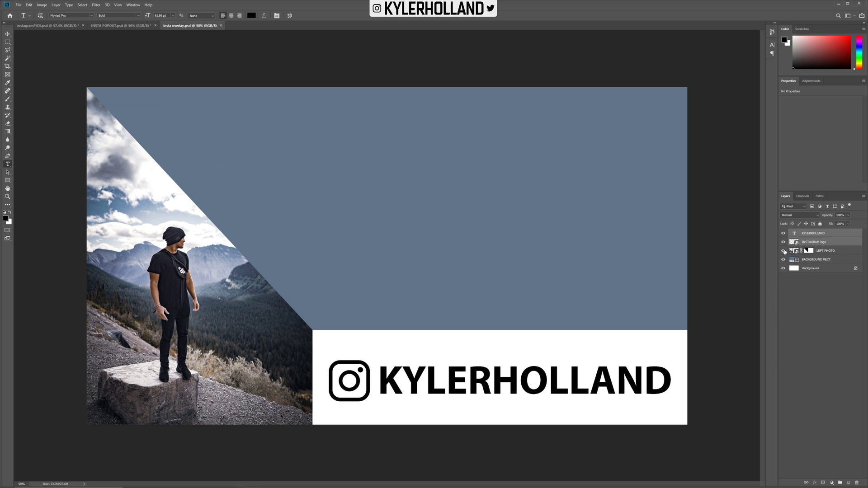
{"action": "left_click", "coordinate": [784, 251]}
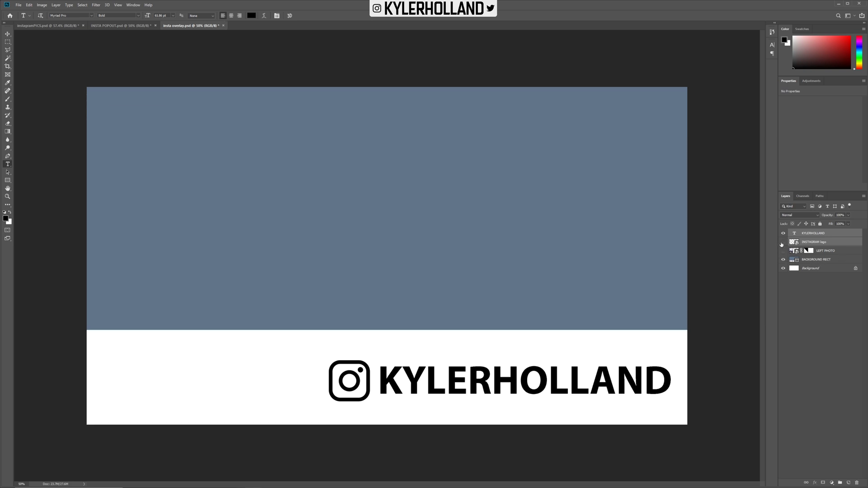
{"action": "left_click", "coordinate": [783, 242]}
{"action": "left_click", "coordinate": [783, 233]}
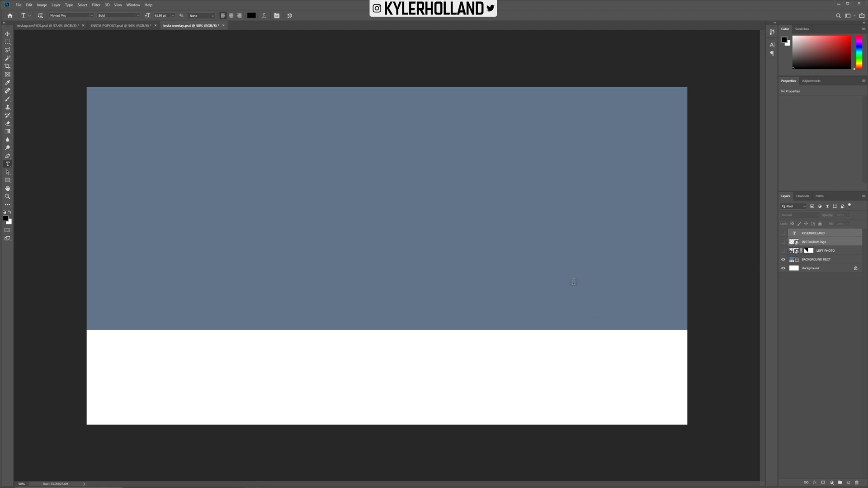
Place the underwater swimmer photo from the instagram mograph folder over the blue rectangle, scaled to about 4.35 × 4.83 inches
{"action": "mouse_move", "coordinate": [160, 482]}
{"action": "left_click", "coordinate": [137, 470]}
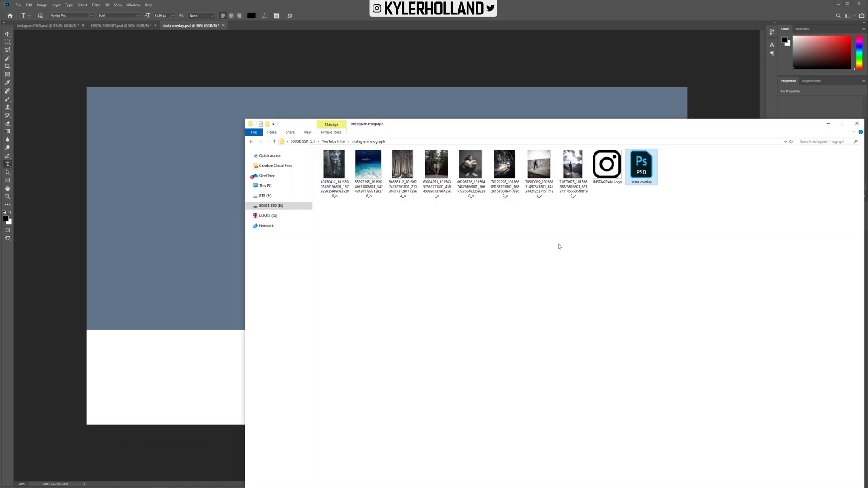
{"action": "left_click_drag", "start_coordinate": [369, 168], "coordinate": [365, 220]}
{"action": "left_click_drag", "start_coordinate": [539, 426], "coordinate": [465, 345]}
{"action": "left_click_drag", "start_coordinate": [438, 263], "coordinate": [405, 212]}
{"action": "left_click_drag", "start_coordinate": [432, 291], "coordinate": [452, 310]}
{"action": "left_click_drag", "start_coordinate": [410, 226], "coordinate": [409, 231]}
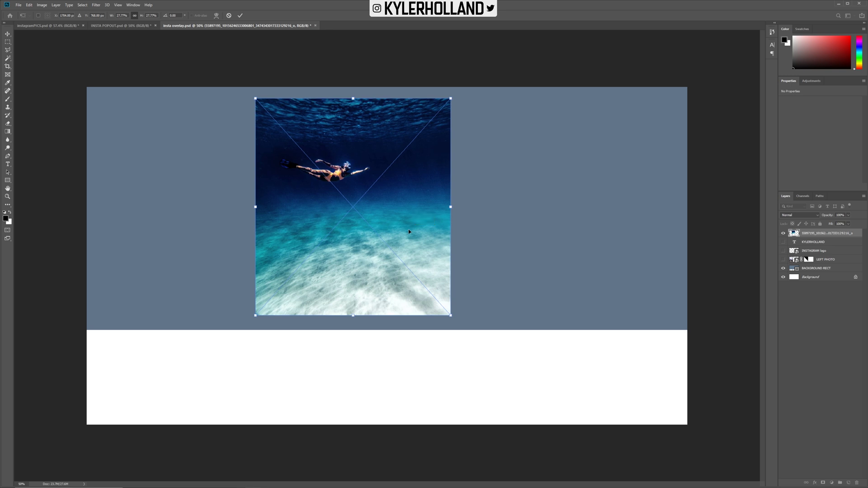
{"action": "key", "text": "Return"}
{"action": "key", "text": "t"}
Place the seated portrait photo to the right of the underwater photo, scaled to the same height at about 3.86 × 4.83 inches
{"action": "mouse_move", "coordinate": [162, 487]}
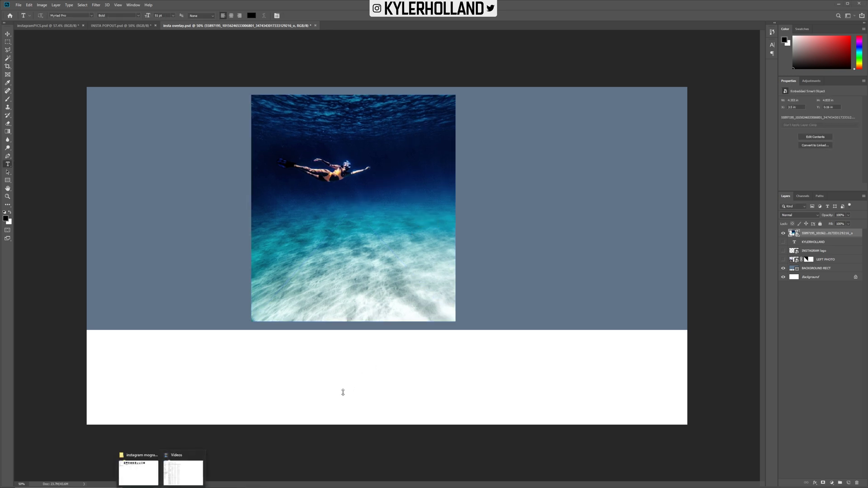
{"action": "left_click", "coordinate": [151, 473]}
{"action": "left_click", "coordinate": [482, 166]}
{"action": "left_click_drag", "start_coordinate": [482, 168], "coordinate": [206, 192]}
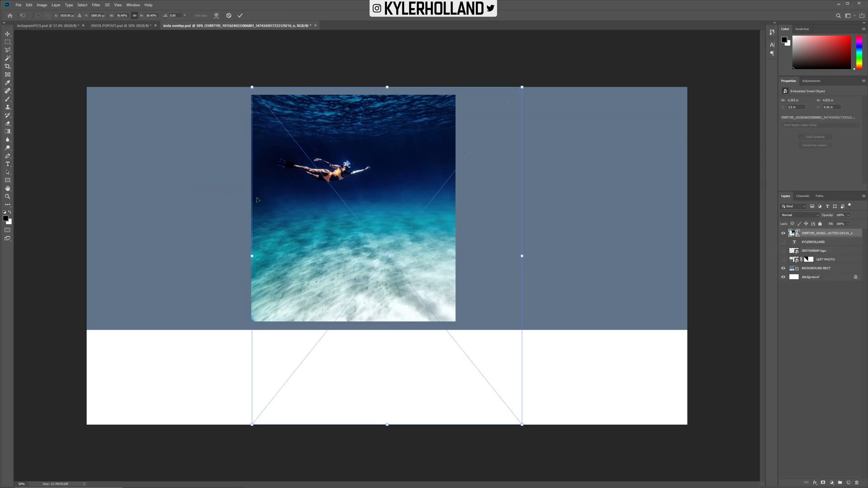
{"action": "left_click_drag", "start_coordinate": [523, 426], "coordinate": [432, 295]}
{"action": "left_click_drag", "start_coordinate": [327, 172], "coordinate": [266, 95]}
{"action": "left_click_drag", "start_coordinate": [377, 165], "coordinate": [570, 170]}
{"action": "key", "text": "t"}
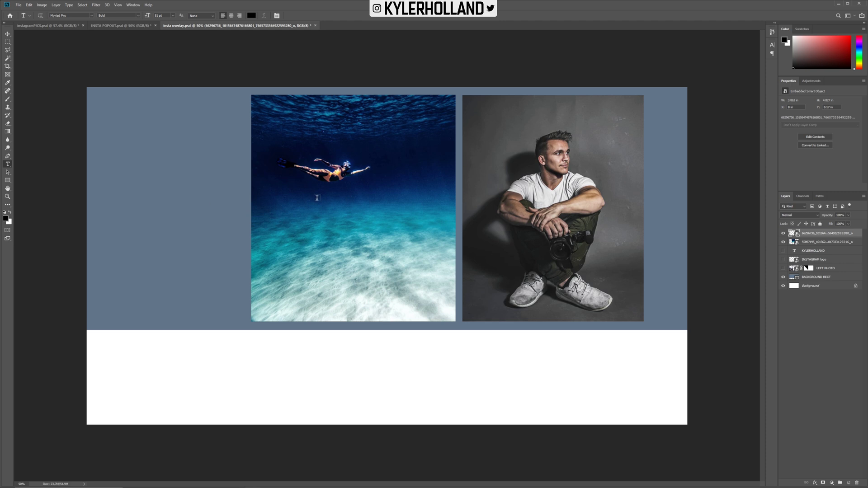
Widen the document's canvas to 25 inches
{"action": "left_click", "coordinate": [45, 5]}
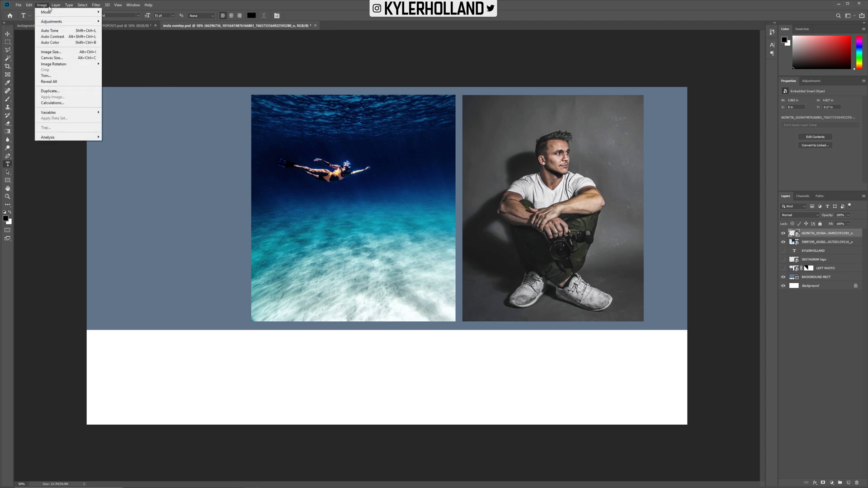
{"action": "left_click", "coordinate": [52, 58]}
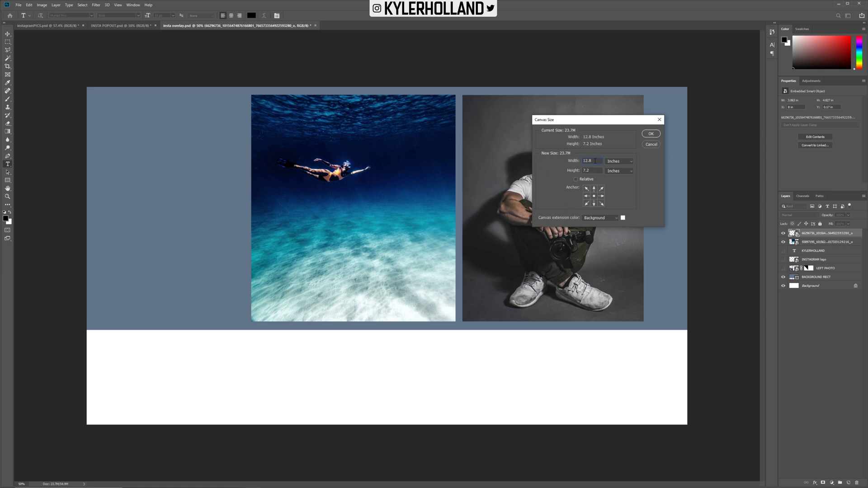
{"action": "type", "text": "25"}
{"action": "key", "text": "Return"}
{"action": "key", "text": "ctrl+minus"}
{"action": "key", "text": "ctrl+minus"}
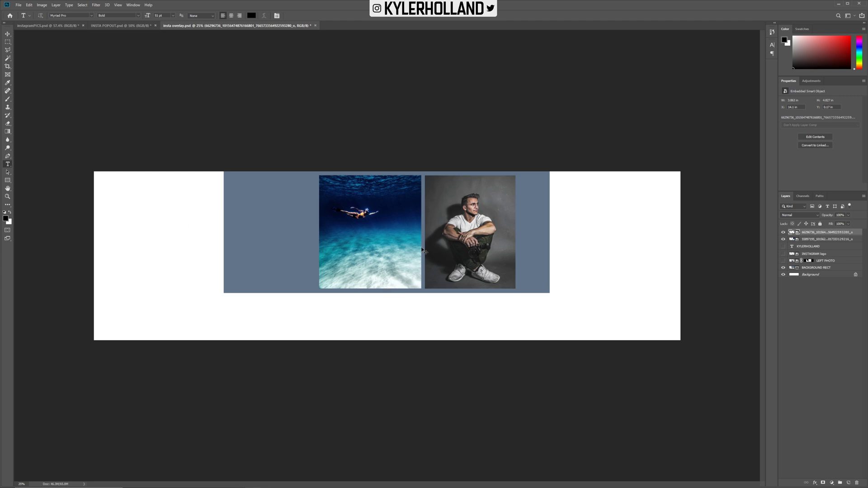
{"action": "key", "text": "ctrl+plus"}
Place the bridge photo to the left of the underwater photo, scaled to the same height at about 3.87 × 4.83 inches
{"action": "mouse_move", "coordinate": [161, 487]}
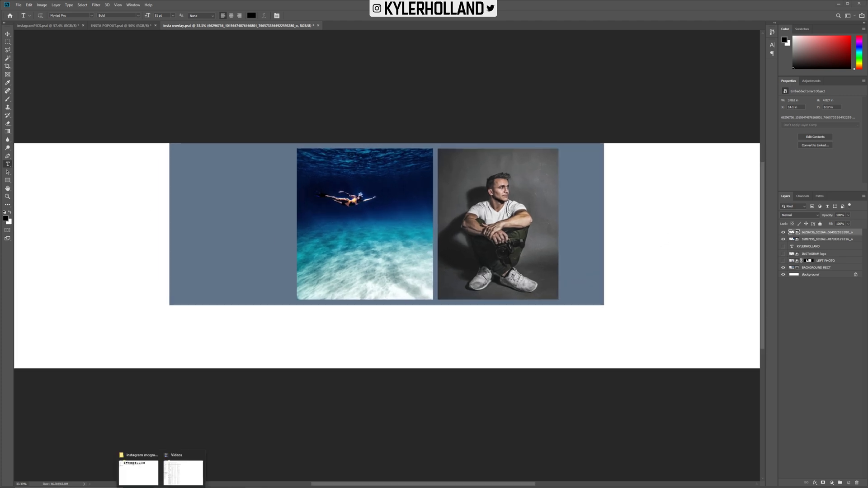
{"action": "left_click", "coordinate": [139, 471]}
{"action": "left_click", "coordinate": [448, 175]}
{"action": "left_click_drag", "start_coordinate": [448, 174], "coordinate": [213, 219]}
{"action": "left_click_drag", "start_coordinate": [477, 369], "coordinate": [430, 314]}
{"action": "left_click_drag", "start_coordinate": [414, 252], "coordinate": [376, 205]}
{"action": "left_click_drag", "start_coordinate": [395, 266], "coordinate": [422, 300]}
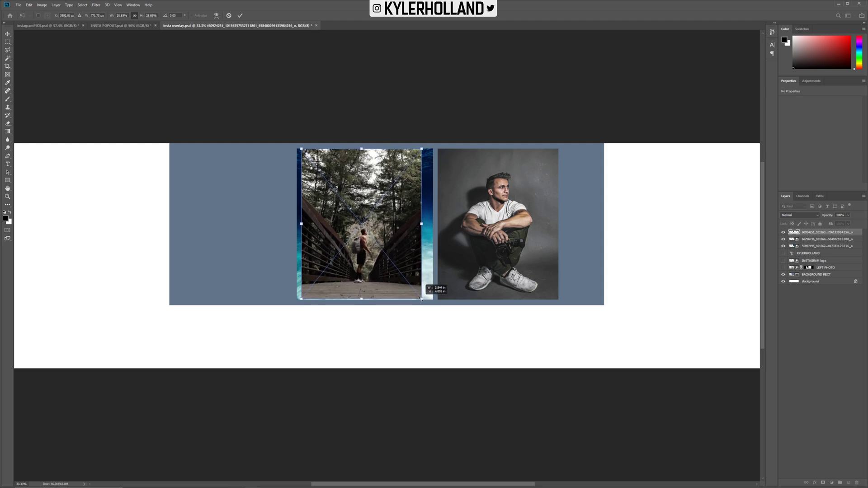
{"action": "left_click_drag", "start_coordinate": [394, 255], "coordinate": [269, 256]}
{"action": "key", "text": "Right"}
{"action": "key", "text": "Right"}
{"action": "key", "text": "Right"}
{"action": "key", "text": "Right"}
{"action": "key", "text": "Return"}
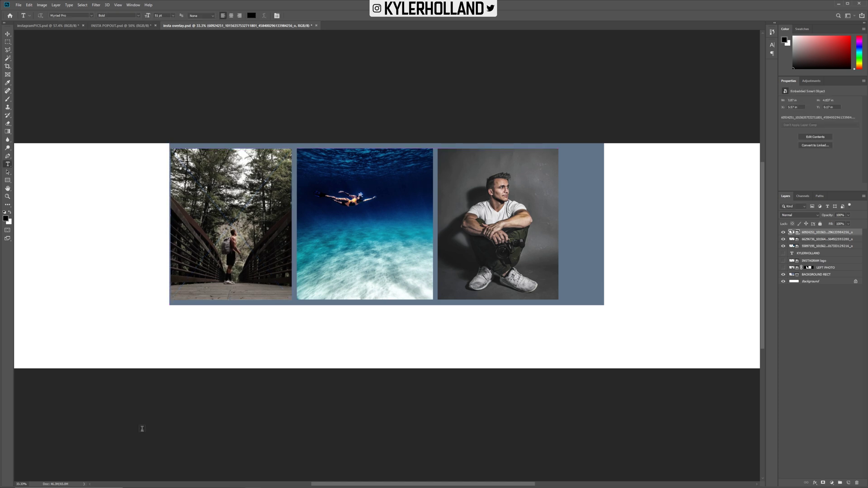
Extend the photo row with the concrete-wall photo right of the portrait and the tree-trunk forest photo left of the bridge photo
{"action": "left_click", "coordinate": [137, 471]}
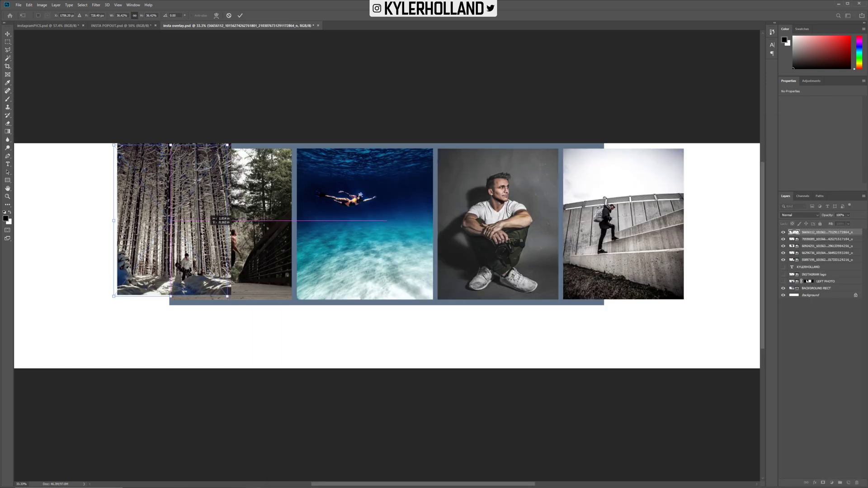
{"action": "left_click_drag", "start_coordinate": [207, 234], "coordinate": [140, 235]}
{"action": "key", "text": "Return"}
{"action": "key", "text": "ctrl+minus"}
{"action": "key", "text": "ctrl+minus"}
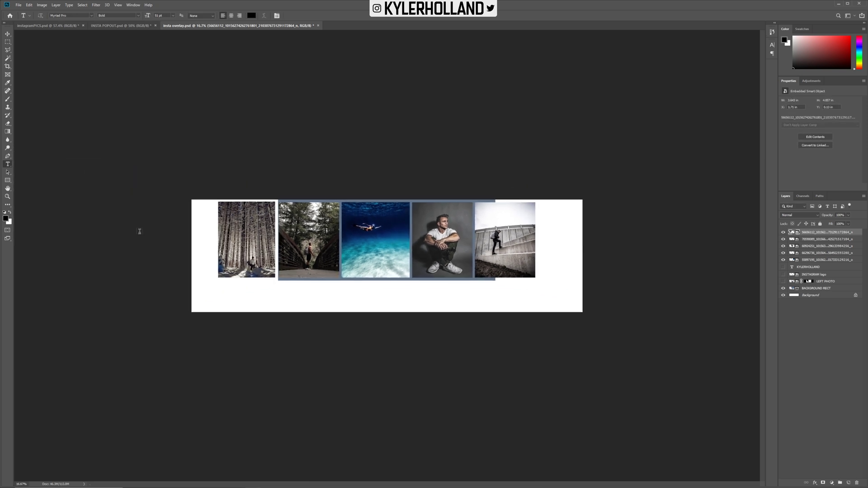
Widen the BACKGROUND RECT shape on both sides so the blue band spans the full canvas width behind all five photos
{"action": "left_click", "coordinate": [784, 289]}
{"action": "left_click", "coordinate": [784, 289]}
{"action": "left_click", "coordinate": [814, 288]}
{"action": "key", "text": "ctrl+t"}
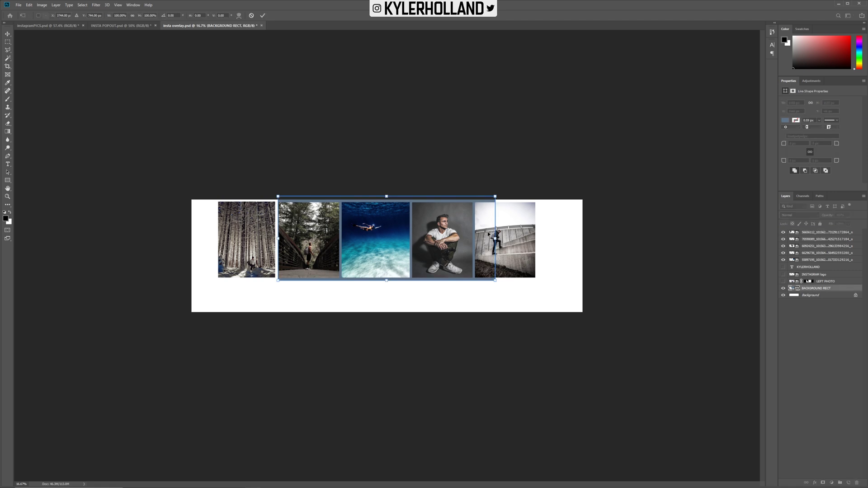
{"action": "left_click_drag", "start_coordinate": [496, 230], "coordinate": [636, 239]}
{"action": "key", "text": "Return"}
{"action": "key", "text": "t"}
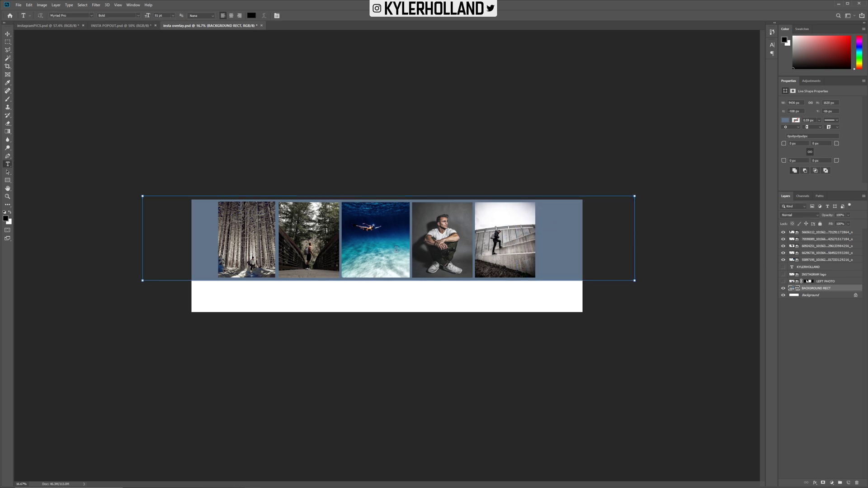
Hide the BACKGROUND RECT and white Background layers, and save the document as a PSD named insta overlay pictures
{"action": "left_click", "coordinate": [784, 289]}
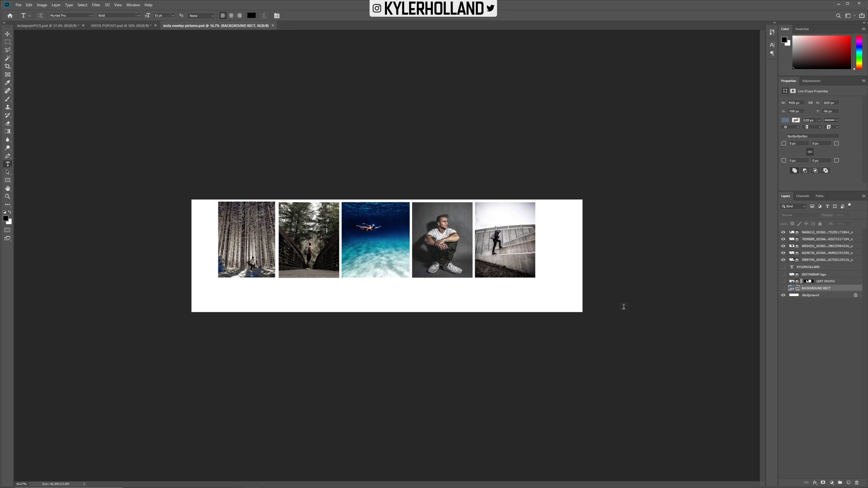
{"action": "left_click", "coordinate": [784, 297]}
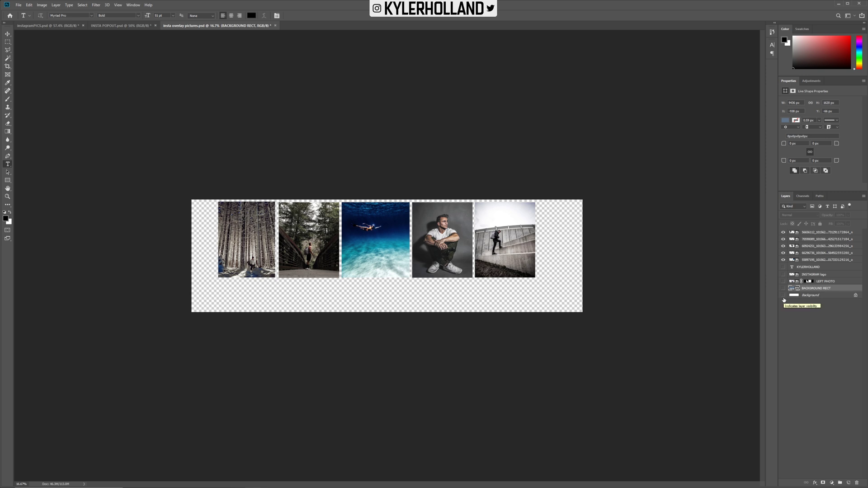
{"action": "left_click", "coordinate": [18, 5]}
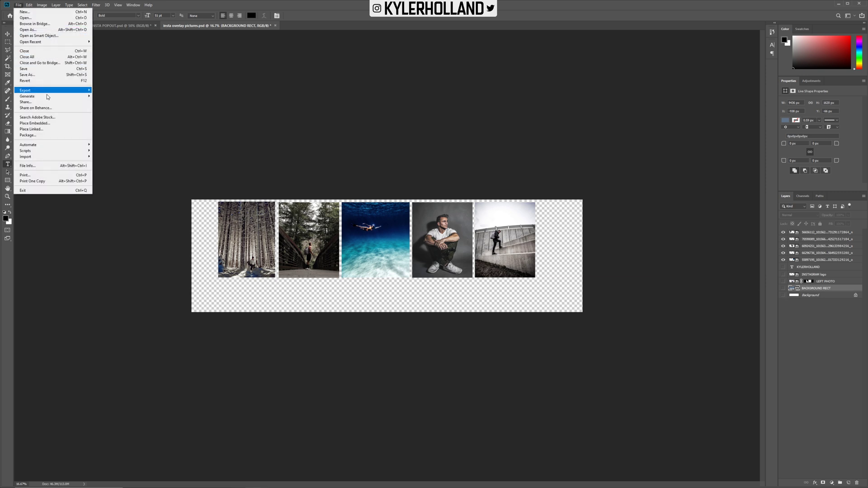
{"action": "left_click", "coordinate": [27, 74]}
{"action": "left_click", "coordinate": [69, 73]}
{"action": "left_click", "coordinate": [78, 219]}
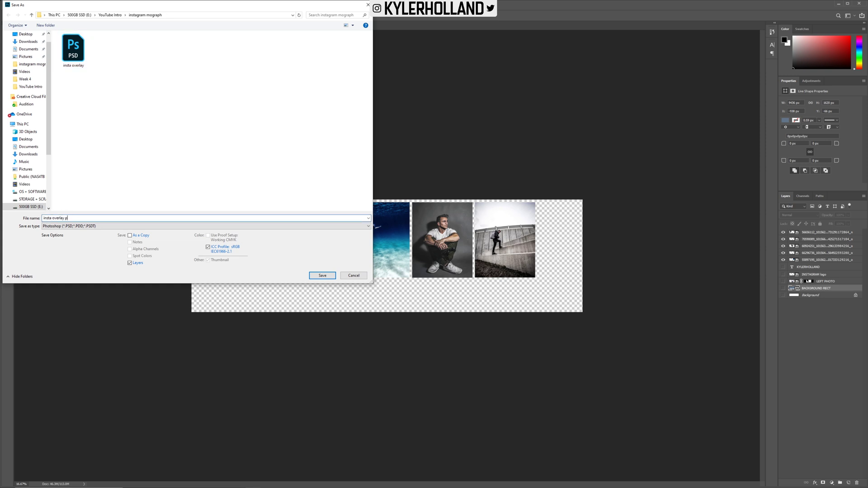
{"action": "key", "text": "Return"}
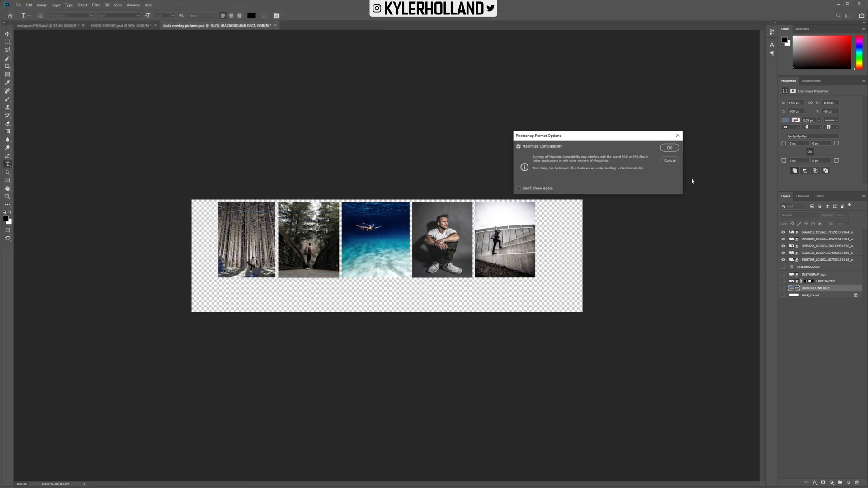
{"action": "left_click", "coordinate": [669, 147]}
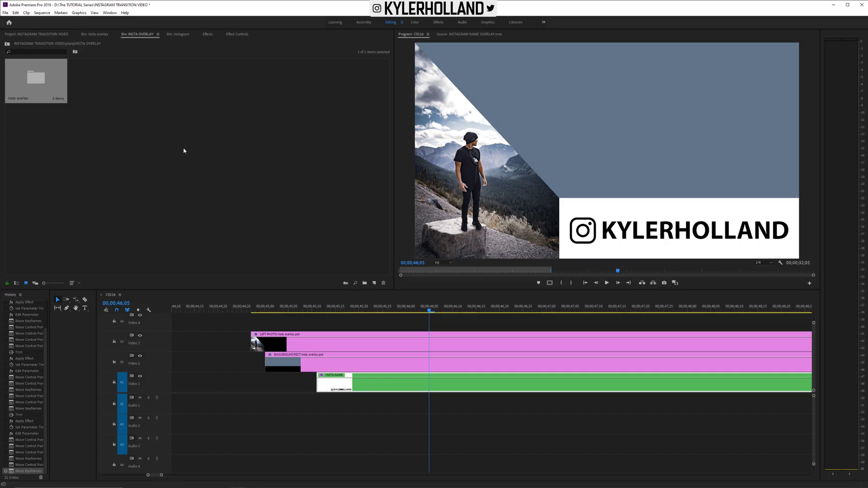
Import the insta overlay pictures PSD from the instagram mograph folder into Premiere Pro's INSTA OVERLAY bin with all layers merged
{"action": "left_click", "coordinate": [151, 485]}
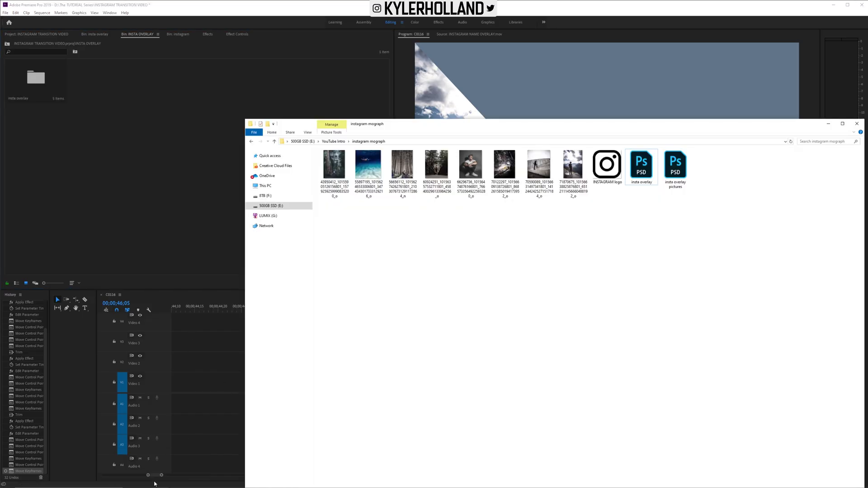
{"action": "left_click", "coordinate": [677, 174]}
{"action": "left_click_drag", "start_coordinate": [689, 189], "coordinate": [128, 144]}
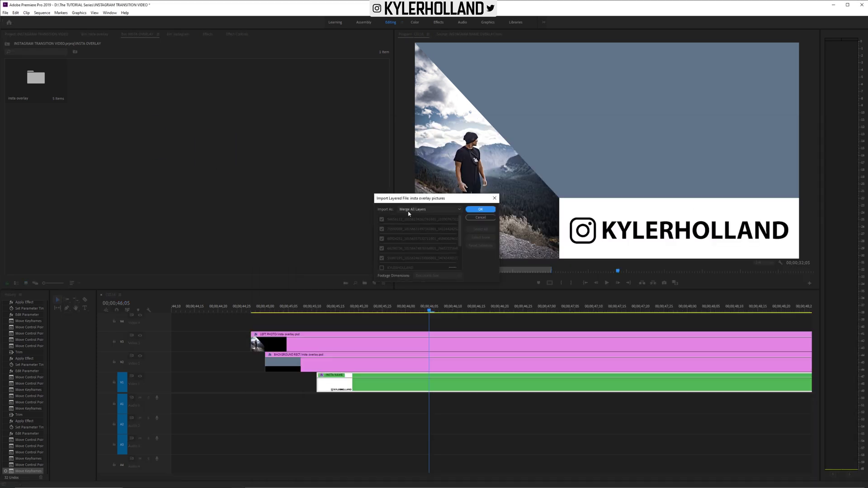
{"action": "left_click", "coordinate": [429, 209]}
{"action": "left_click", "coordinate": [428, 216]}
{"action": "left_click", "coordinate": [481, 210]}
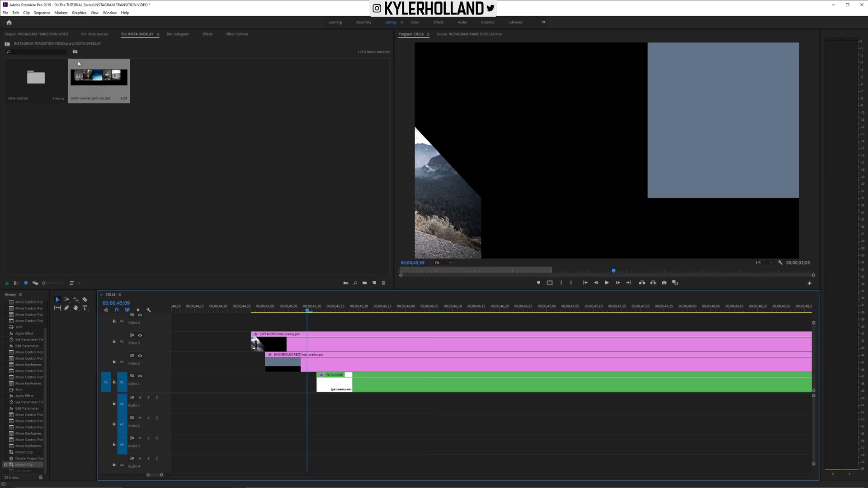
Place the insta overlay pictures clip on Video 4 so that it starts at 00;00;45;10
{"action": "left_click", "coordinate": [91, 76]}
{"action": "left_click_drag", "start_coordinate": [322, 258], "coordinate": [339, 327]}
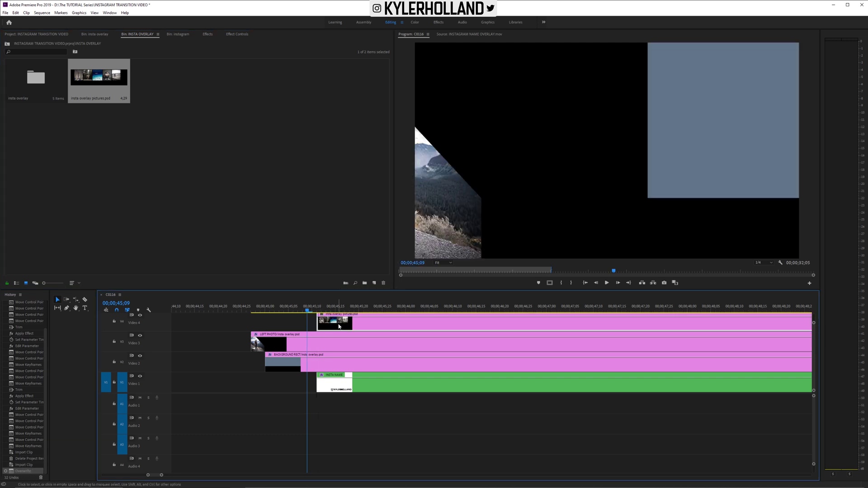
{"action": "left_click", "coordinate": [328, 311]}
{"action": "left_click_drag", "start_coordinate": [330, 313], "coordinate": [357, 314]}
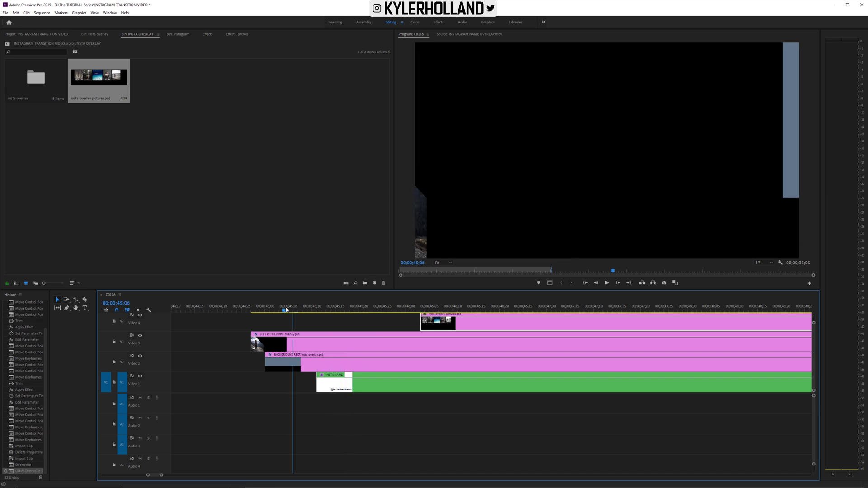
{"action": "left_click_drag", "start_coordinate": [285, 309], "coordinate": [318, 310]}
{"action": "mouse_move", "coordinate": [309, 311]}
{"action": "left_mouse_down"}
{"action": "mouse_move", "coordinate": [300, 312]}
{"action": "mouse_move", "coordinate": [310, 311]}
{"action": "left_mouse_up"}
{"action": "left_click", "coordinate": [312, 312]}
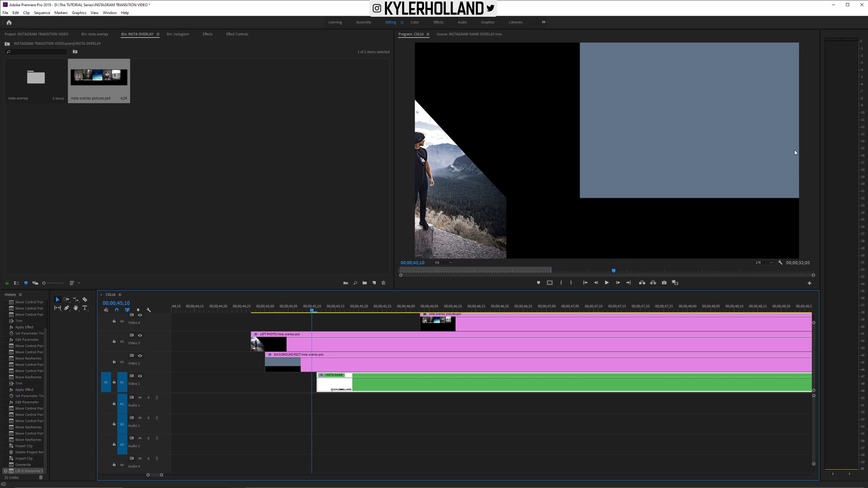
{"action": "left_click_drag", "start_coordinate": [437, 326], "coordinate": [331, 329]}
Apply the Transform effect to the insta overlay pictures clip and shift its Position horizontally until the strip is off-frame to the right
{"action": "left_click", "coordinate": [207, 34]}
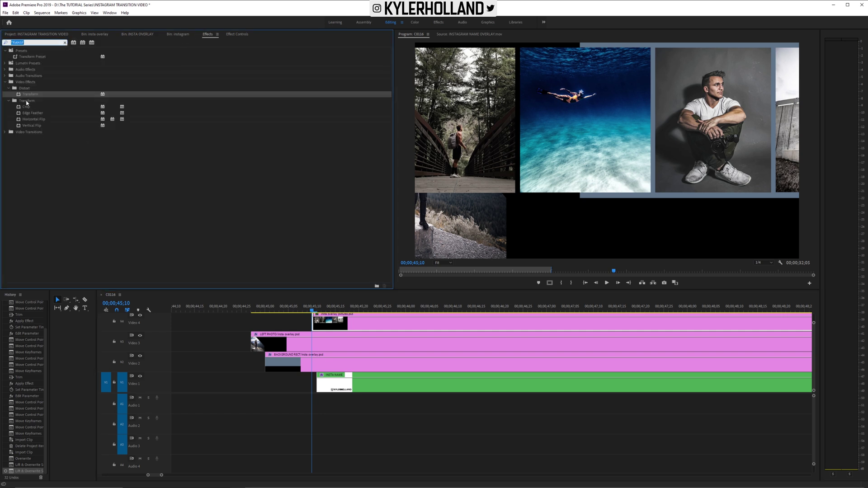
{"action": "left_click_drag", "start_coordinate": [43, 105], "coordinate": [332, 324]}
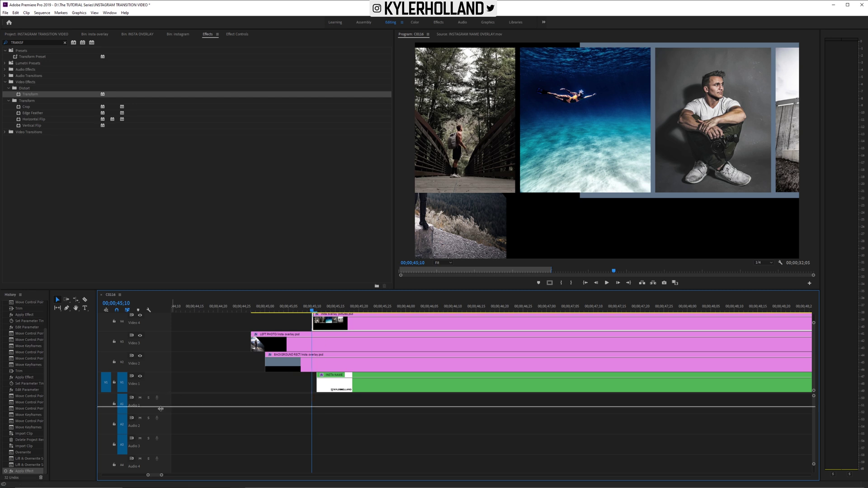
{"action": "scroll", "coordinate": [216, 380], "scroll_direction": "up", "scroll_amount": 1}
{"action": "left_click", "coordinate": [238, 34]}
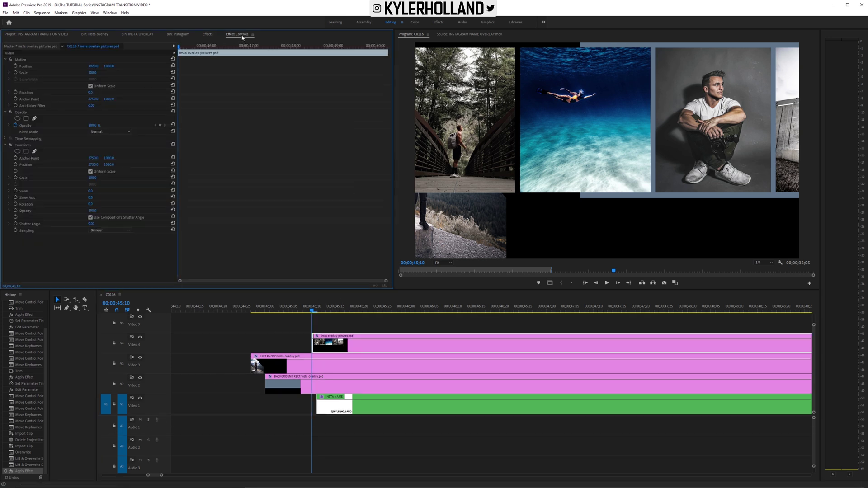
{"action": "left_click_drag", "start_coordinate": [92, 164], "coordinate": [199, 164]}
{"action": "left_click_drag", "start_coordinate": [95, 165], "coordinate": [98, 165]}
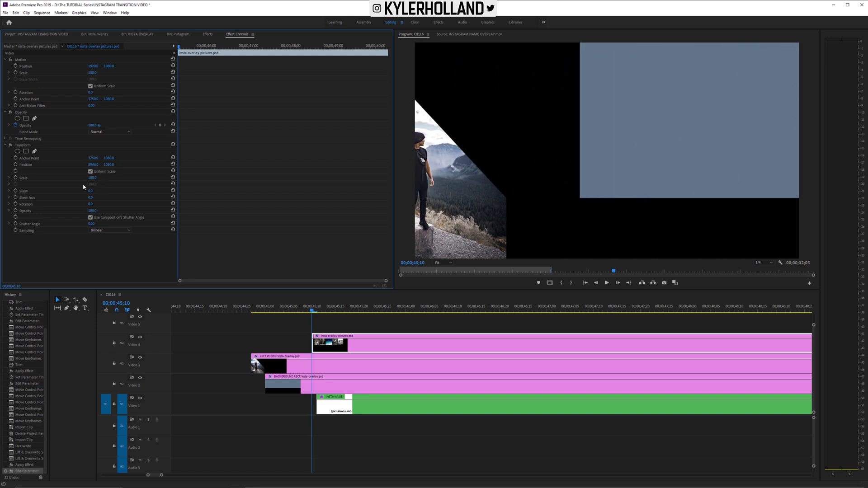
Keyframe the Transform Position from the clip's start to 00;00;45;20, sliding in the strip's forest, bridge and underwater photos
{"action": "left_click", "coordinate": [16, 165]}
{"action": "left_click_drag", "start_coordinate": [180, 50], "coordinate": [192, 48]}
{"action": "left_click_drag", "start_coordinate": [93, 165], "coordinate": [37, 164]}
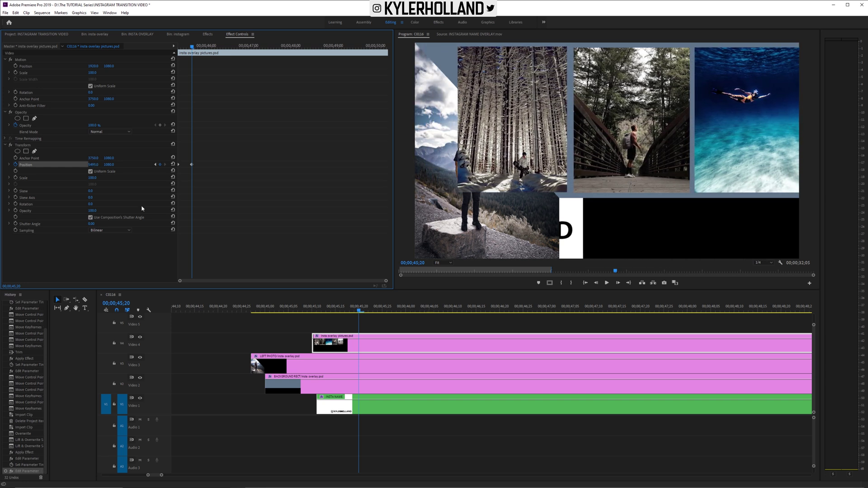
Stack the LEFT PHOTO clip on Video 4 above the insta overlay pictures clip on Video 3, and preview the animation
{"action": "left_click_drag", "start_coordinate": [303, 366], "coordinate": [337, 332]}
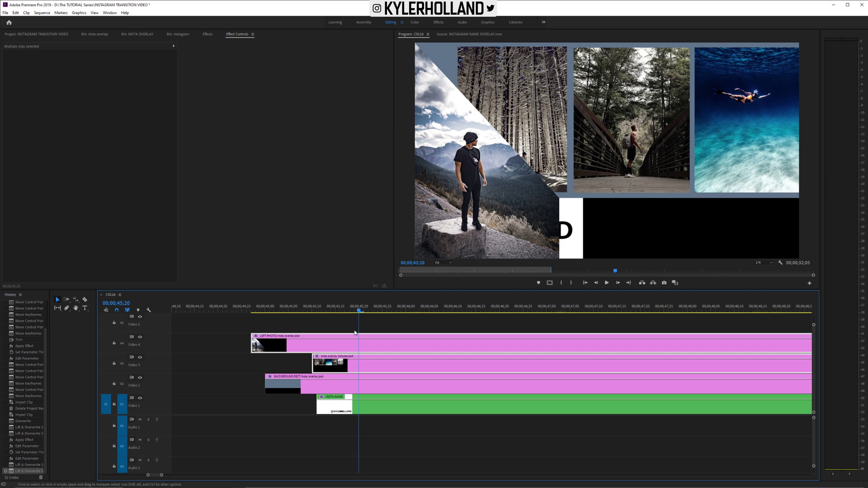
{"action": "left_click", "coordinate": [374, 365]}
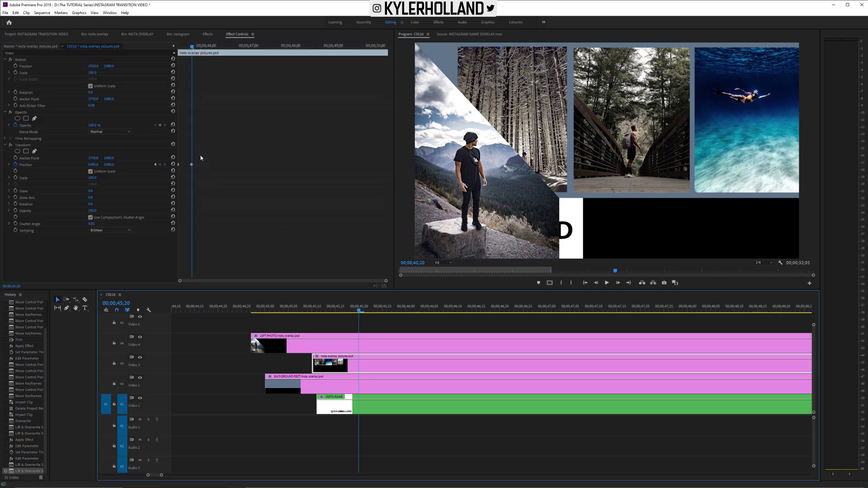
{"action": "left_click_drag", "start_coordinate": [192, 48], "coordinate": [78, 55]}
{"action": "key", "text": "space"}
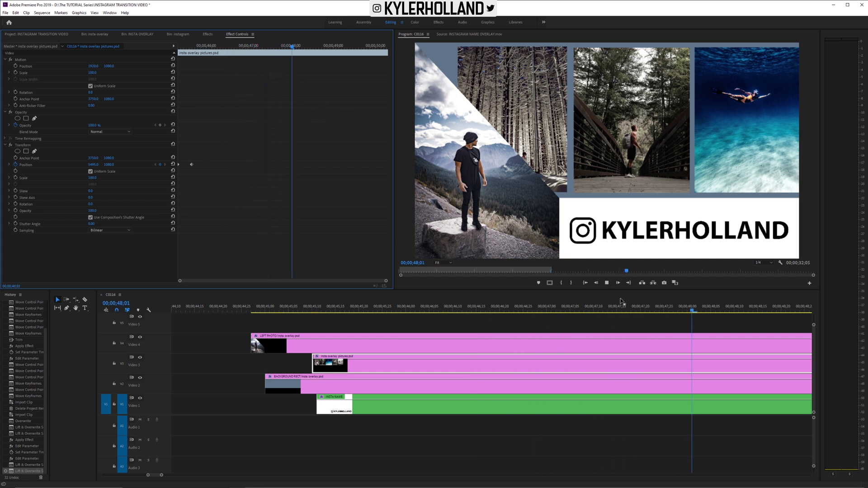
Add a third Position keyframe that slides the strip left to the underwater, portrait and concrete-wall photos, and move it to the clip's end
{"action": "left_click_drag", "start_coordinate": [316, 309], "coordinate": [329, 309]}
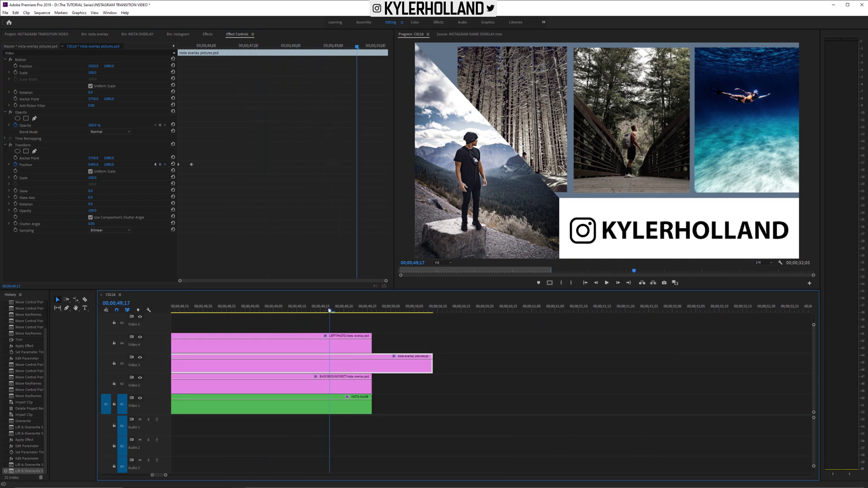
{"action": "key", "text": "minus"}
{"action": "key", "text": "minus"}
{"action": "key", "text": "minus"}
{"action": "left_click_drag", "start_coordinate": [558, 322], "coordinate": [471, 404]}
{"action": "left_click_drag", "start_coordinate": [474, 386], "coordinate": [475, 386]}
{"action": "left_click", "coordinate": [534, 380]}
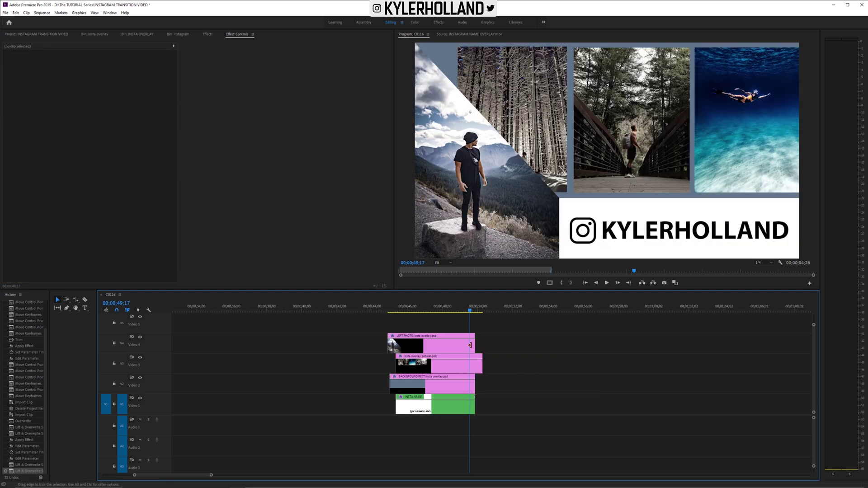
{"action": "left_click", "coordinate": [456, 363]}
{"action": "left_click_drag", "start_coordinate": [93, 164], "coordinate": [13, 165]}
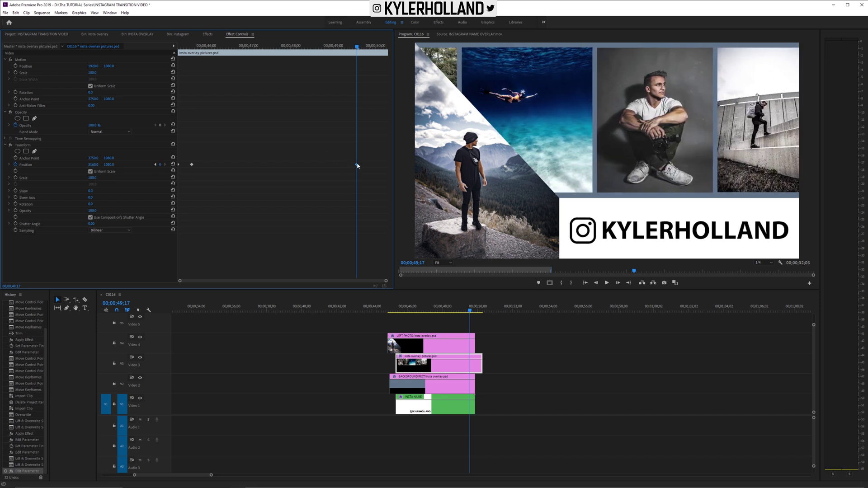
{"action": "left_click_drag", "start_coordinate": [357, 165], "coordinate": [387, 165]}
Preview the slide, then move the second Position keyframe to 00;00;45;23 and shift the strip further left there, to about 5108 horizontally
{"action": "left_click", "coordinate": [387, 309]}
{"action": "key", "text": "space"}
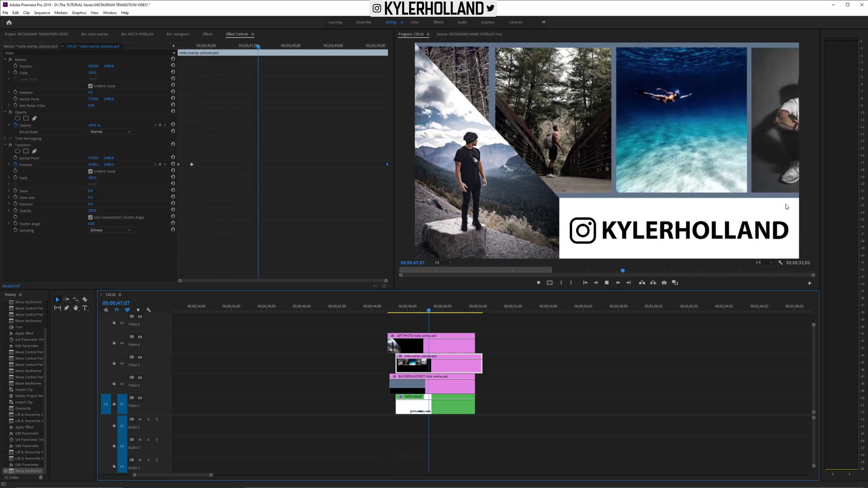
{"action": "left_click", "coordinate": [400, 308]}
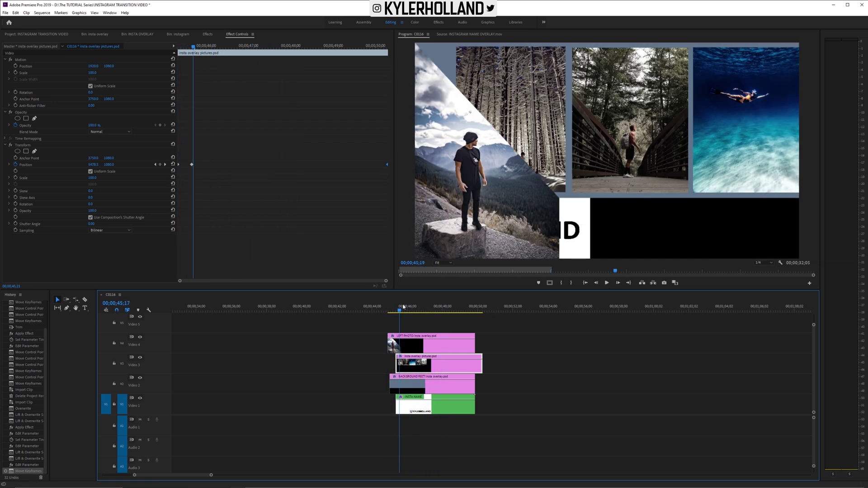
{"action": "left_click", "coordinate": [403, 307]}
{"action": "left_click_drag", "start_coordinate": [192, 164], "coordinate": [195, 164]}
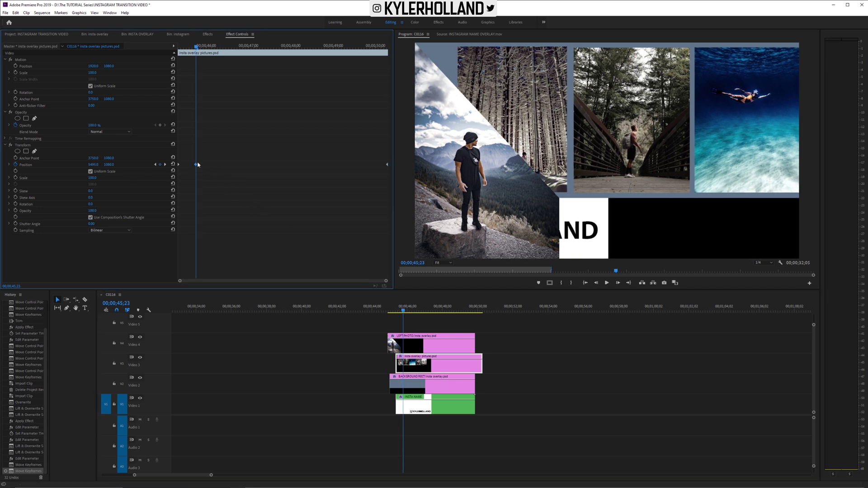
{"action": "left_click_drag", "start_coordinate": [93, 165], "coordinate": [4, 165]}
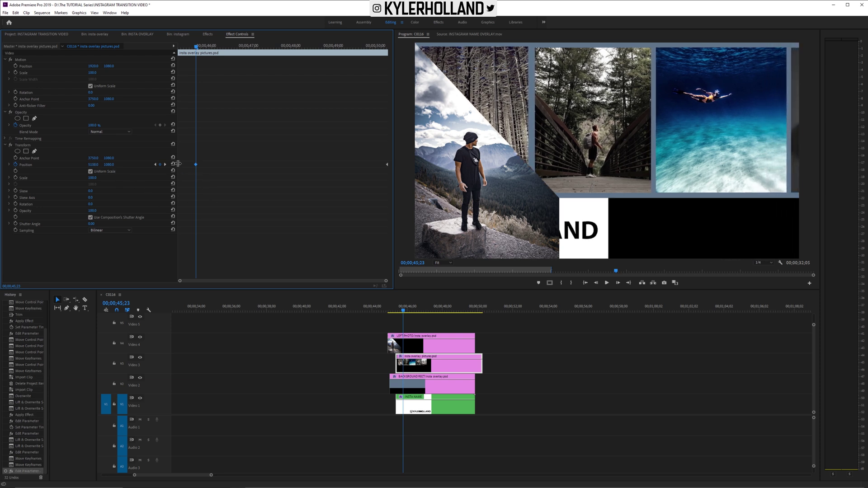
Set the temporal interpolation of the first Position keyframe to Ease Out and the middle one to Bezier, and ease the last one
{"action": "right_click", "coordinate": [180, 167]}
{"action": "mouse_move", "coordinate": [221, 216]}
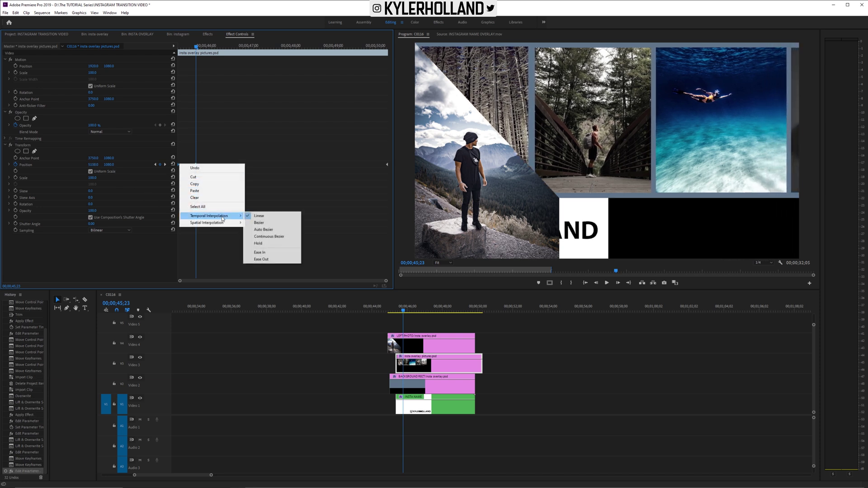
{"action": "left_click", "coordinate": [273, 259]}
{"action": "right_click", "coordinate": [197, 168]}
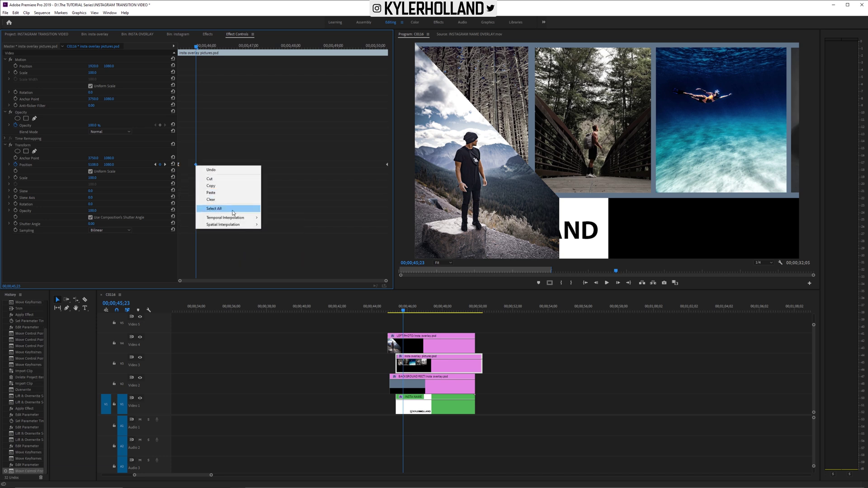
{"action": "mouse_move", "coordinate": [242, 220]}
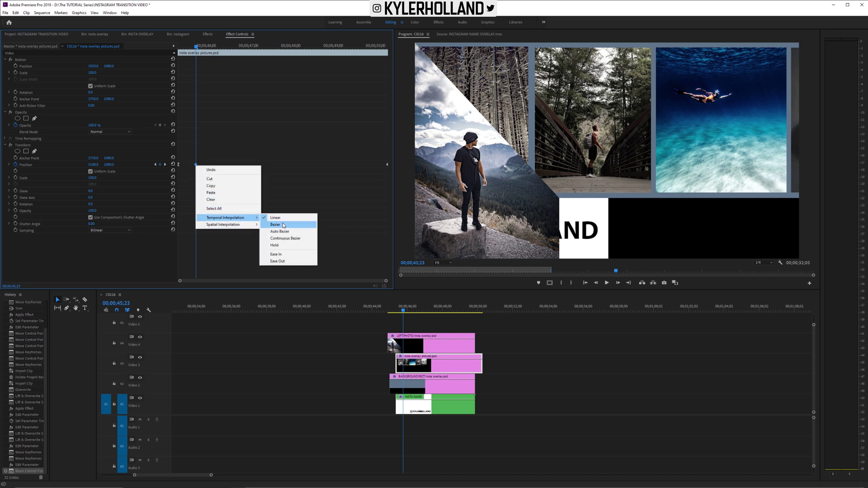
{"action": "left_click", "coordinate": [276, 231]}
{"action": "right_click", "coordinate": [387, 166]}
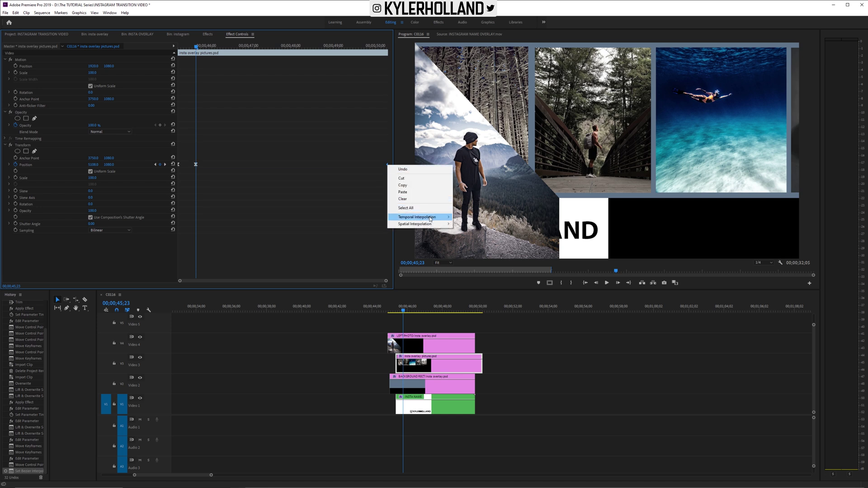
{"action": "mouse_move", "coordinate": [430, 219]}
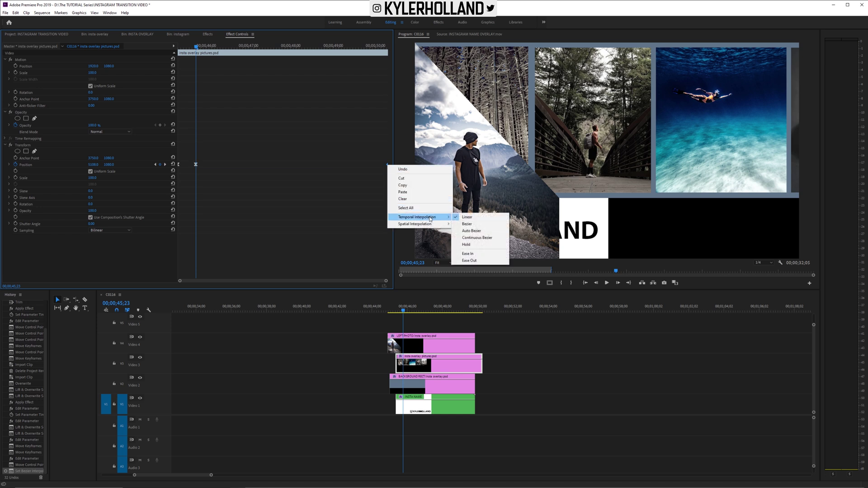
{"action": "left_click", "coordinate": [501, 245]}
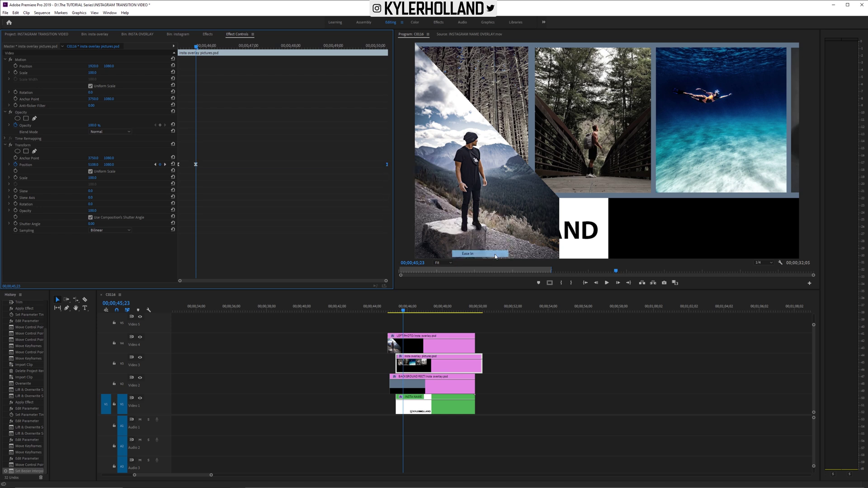
Expand the Position velocity graph of the picture strip and preview the eased animation from the start of the overlay
{"action": "left_click", "coordinate": [9, 165]}
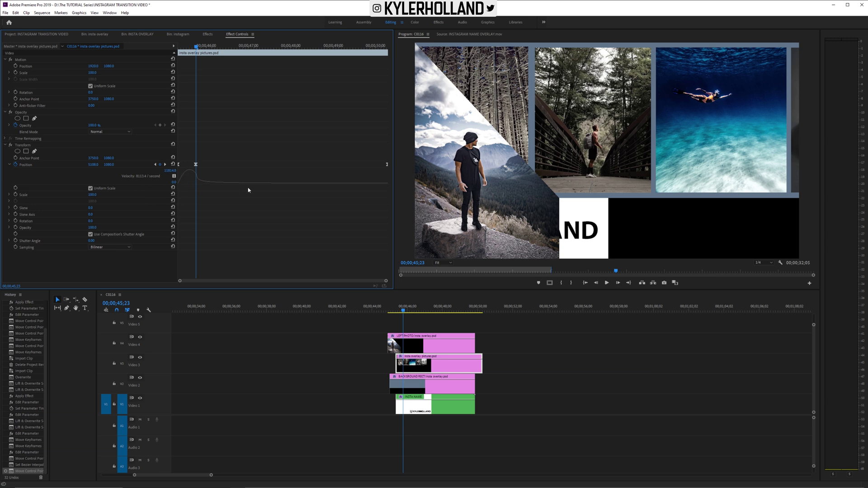
{"action": "left_click", "coordinate": [387, 309]}
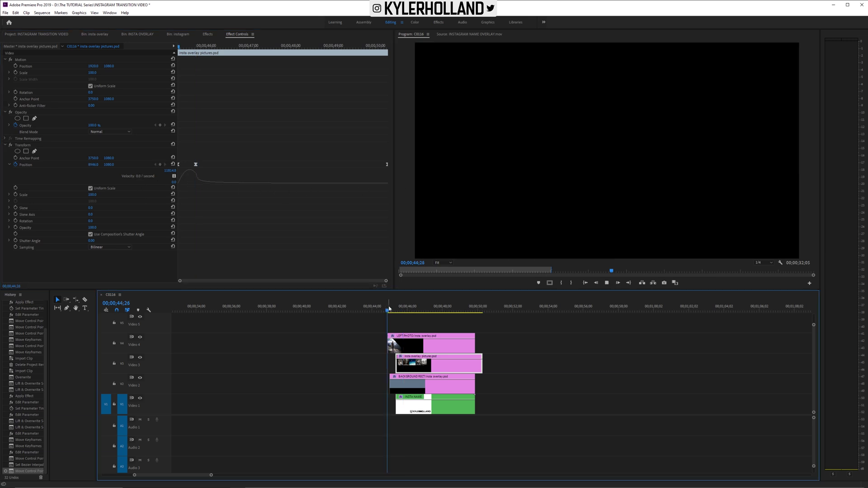
Play the overlay from its start to check when the picture strip slides in
{"action": "left_click", "coordinate": [374, 308]}
{"action": "key", "text": "space"}
{"action": "key", "text": "space"}
{"action": "left_click", "coordinate": [392, 308]}
{"action": "key", "text": "space"}
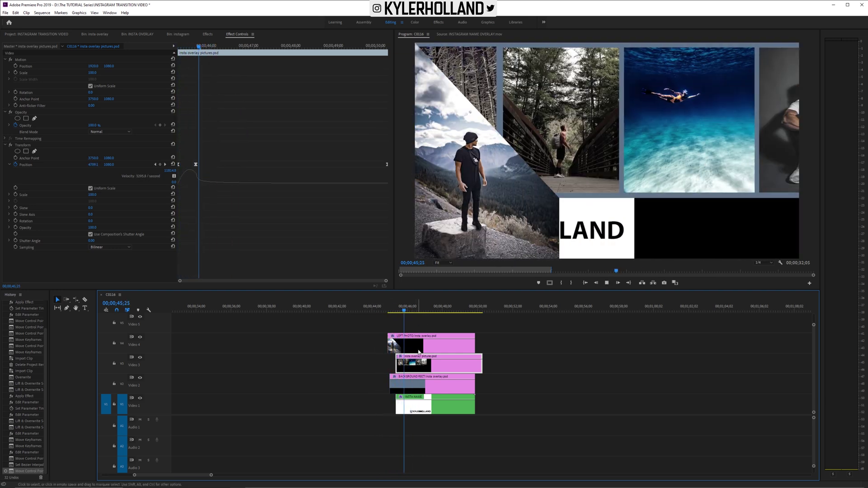
Extend the picture strip clip's start earlier, move its first Position keyframe to the new clip start, and preview the result
{"action": "key", "text": "equal"}
{"action": "key", "text": "equal"}
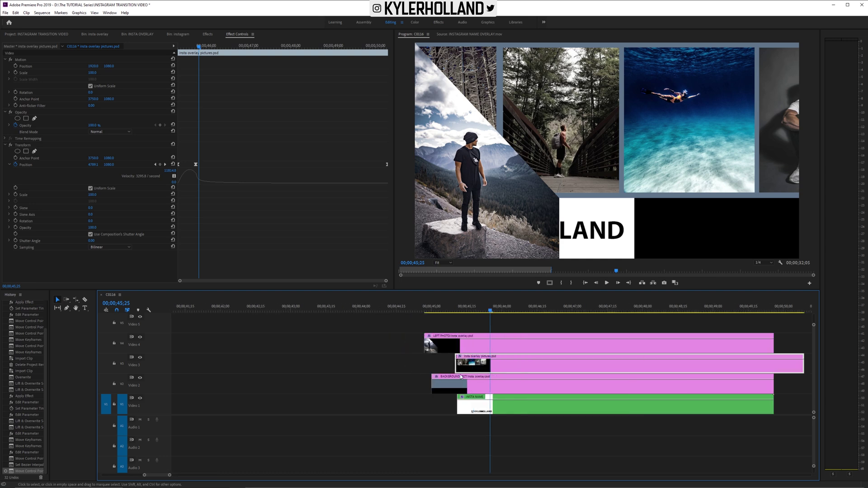
{"action": "left_click_drag", "start_coordinate": [455, 370], "coordinate": [442, 370]}
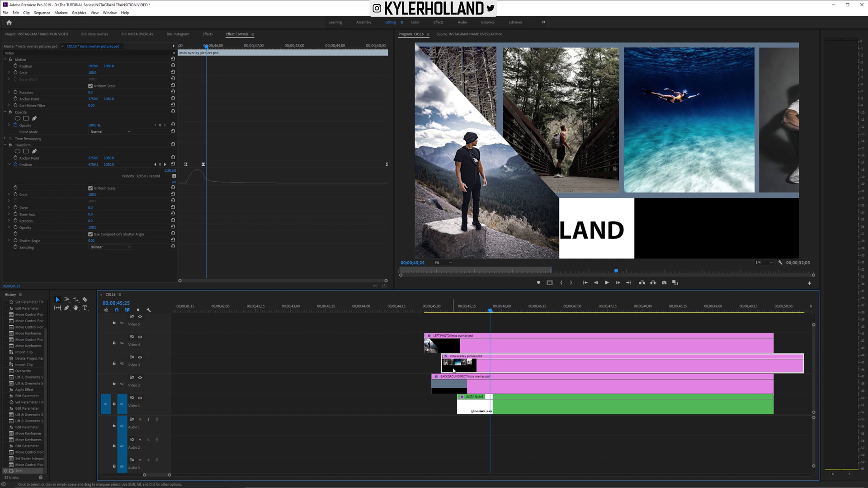
{"action": "left_click_drag", "start_coordinate": [186, 166], "coordinate": [179, 166]}
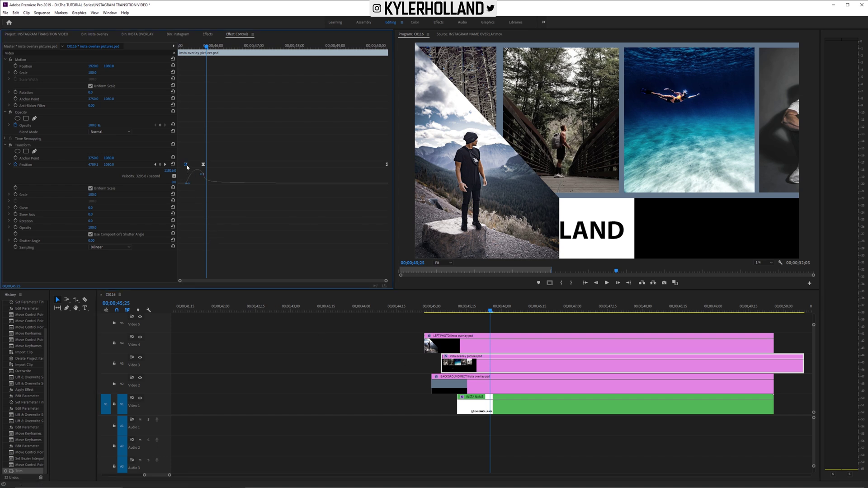
{"action": "left_click", "coordinate": [418, 310]}
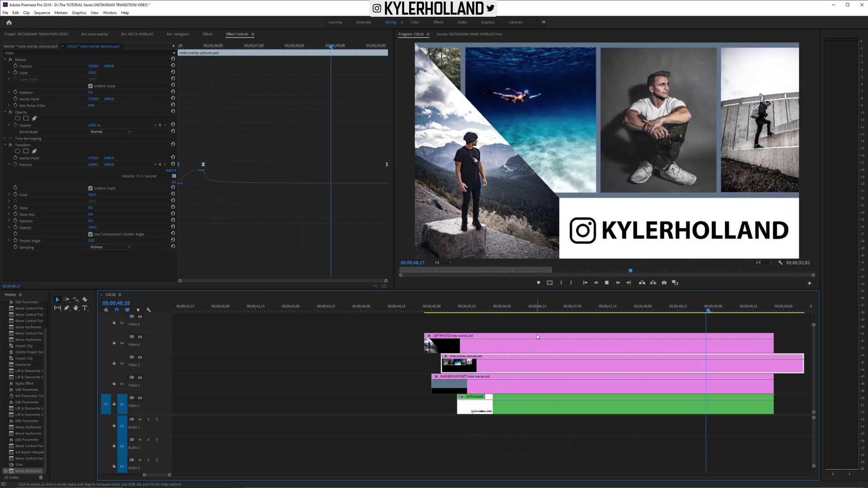
Trim the picture strip's end to line up with the other overlay clips, and play the overlay from its start
{"action": "left_click", "coordinate": [438, 335]}
{"action": "key", "text": "minus"}
{"action": "key", "text": "minus"}
{"action": "left_click", "coordinate": [329, 309]}
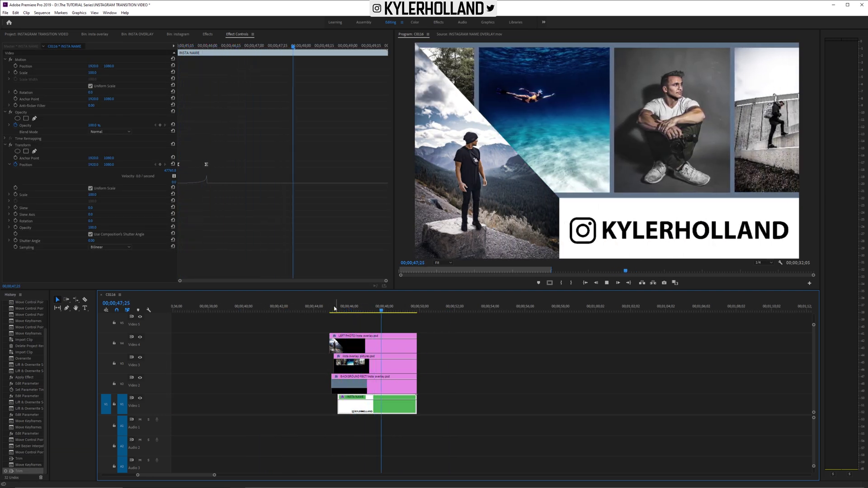
{"action": "left_click", "coordinate": [330, 310]}
{"action": "key", "text": "space"}
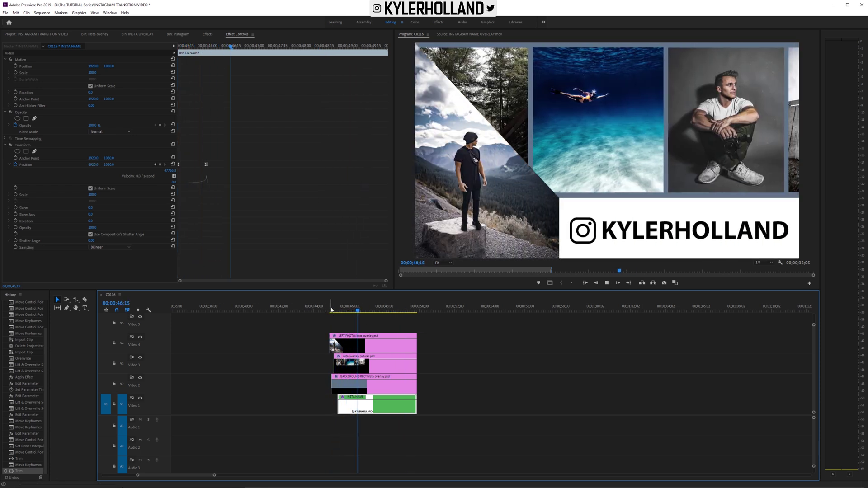
{"action": "left_click", "coordinate": [330, 310]}
{"action": "key", "text": "space"}
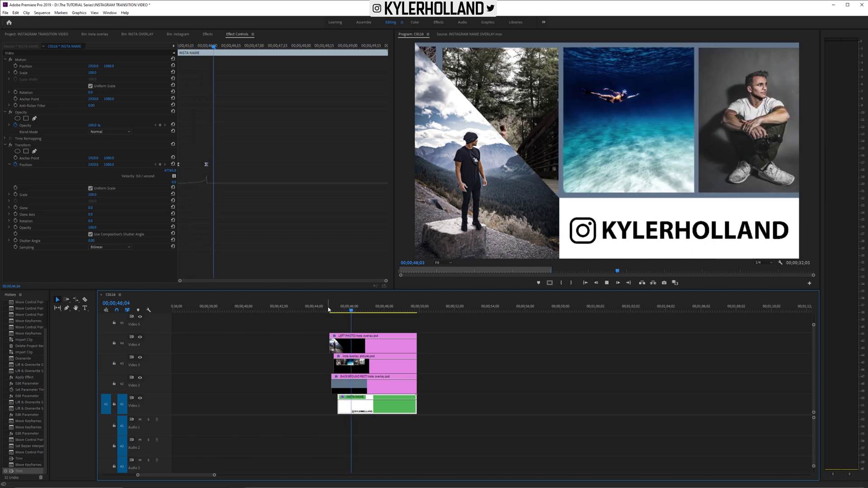
{"action": "left_click", "coordinate": [329, 310]}
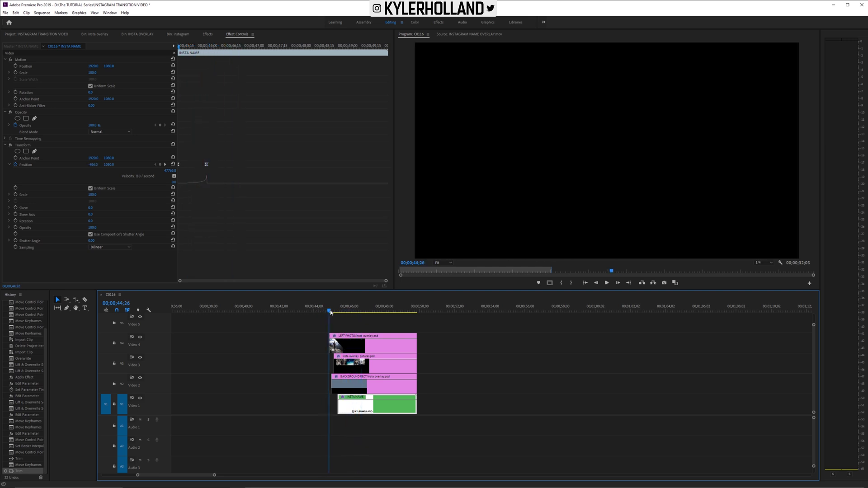
{"action": "key", "text": "space"}
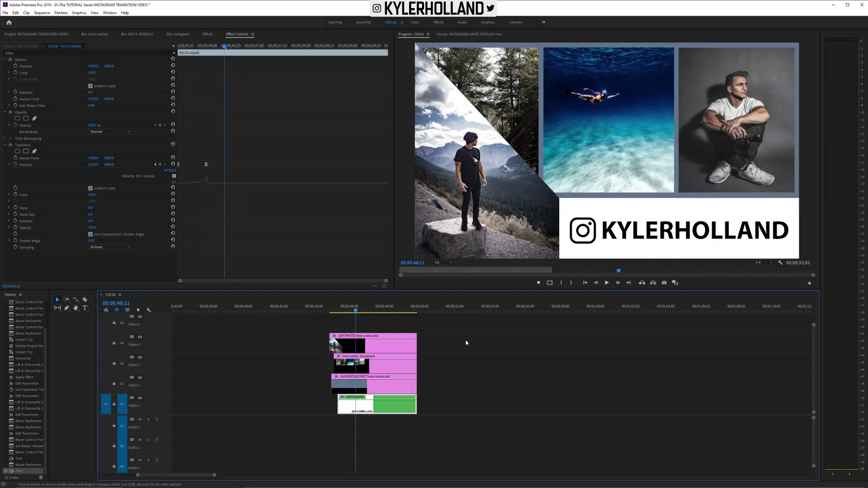
Move all four overlay clips together over the second talking clip and play that section
{"action": "left_click_drag", "start_coordinate": [466, 343], "coordinate": [369, 409]}
{"action": "key", "text": "minus"}
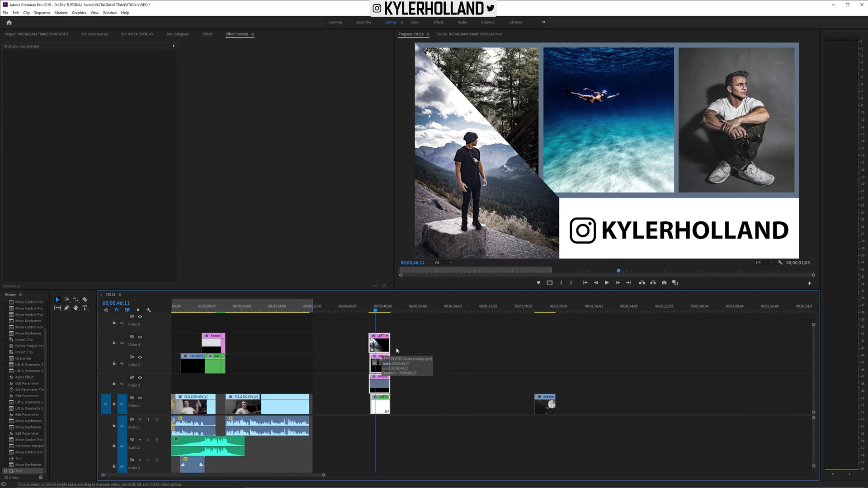
{"action": "left_click_drag", "start_coordinate": [382, 349], "coordinate": [283, 324]}
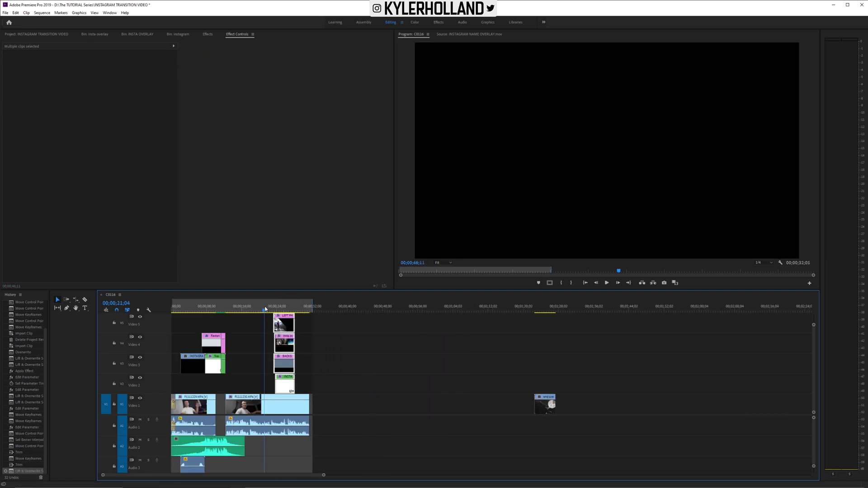
{"action": "left_click", "coordinate": [265, 308]}
{"action": "key", "text": "space"}
{"action": "key", "text": "space"}
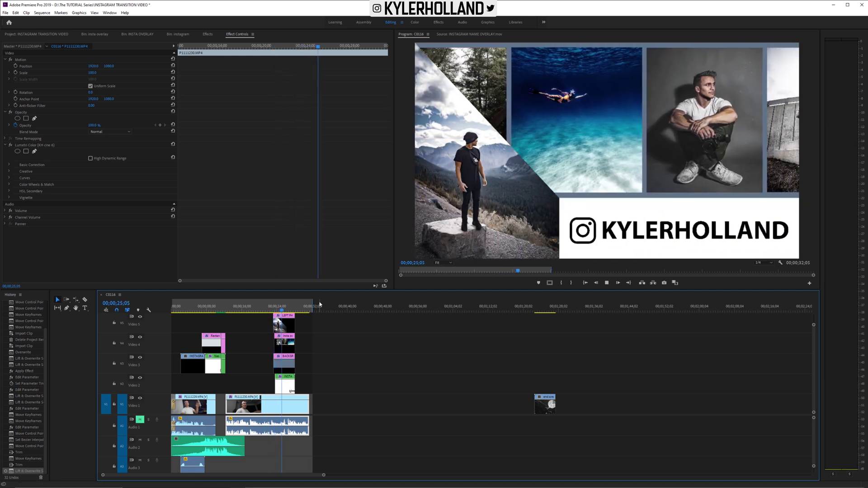
Move the four overlay clips to an empty stretch of the timeline starting at 00;00;54;19 and preview them there
{"action": "left_click_drag", "start_coordinate": [328, 325], "coordinate": [256, 377]}
{"action": "left_click_drag", "start_coordinate": [277, 323], "coordinate": [415, 313]}
{"action": "left_click", "coordinate": [415, 311]}
{"action": "key", "text": "equal"}
{"action": "key", "text": "equal"}
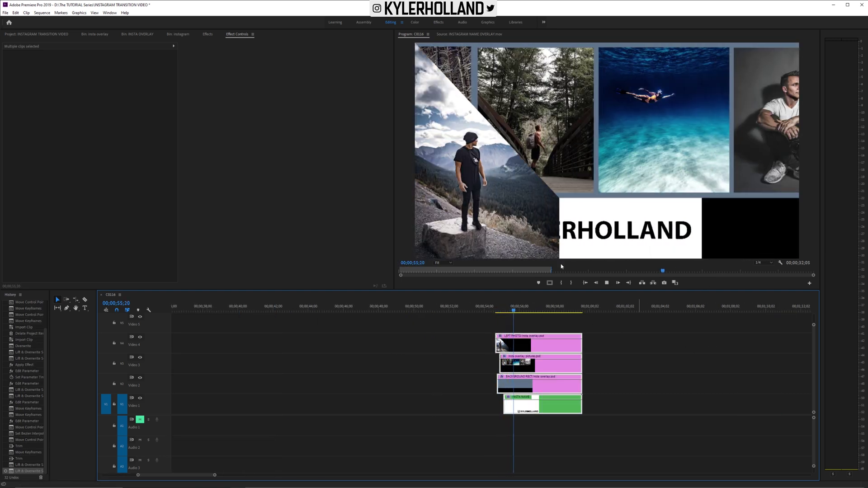
Mark the overlay's export range with an In point at 00;00;54;19 and an Out point at 00;00;59;18
{"action": "key", "text": "space"}
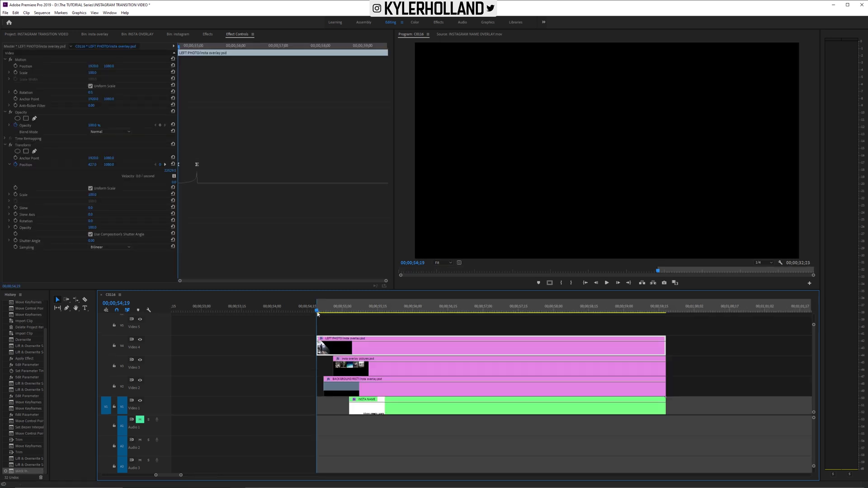
{"action": "left_click", "coordinate": [669, 310]}
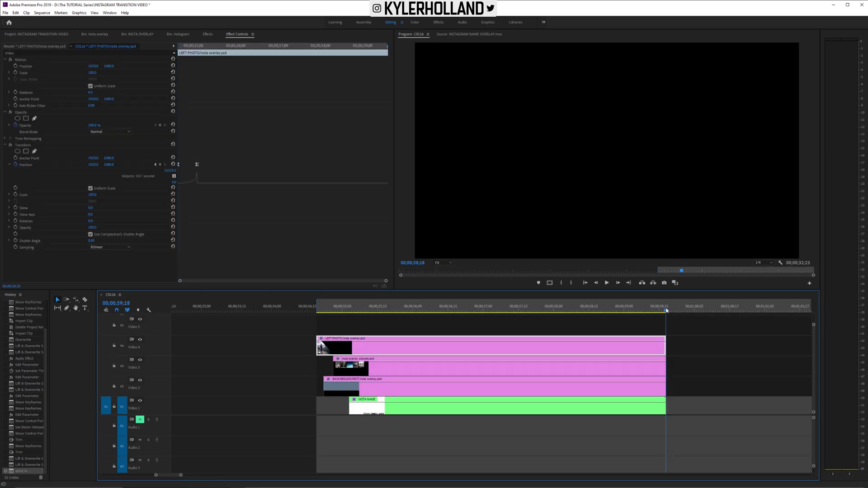
{"action": "key", "text": "o"}
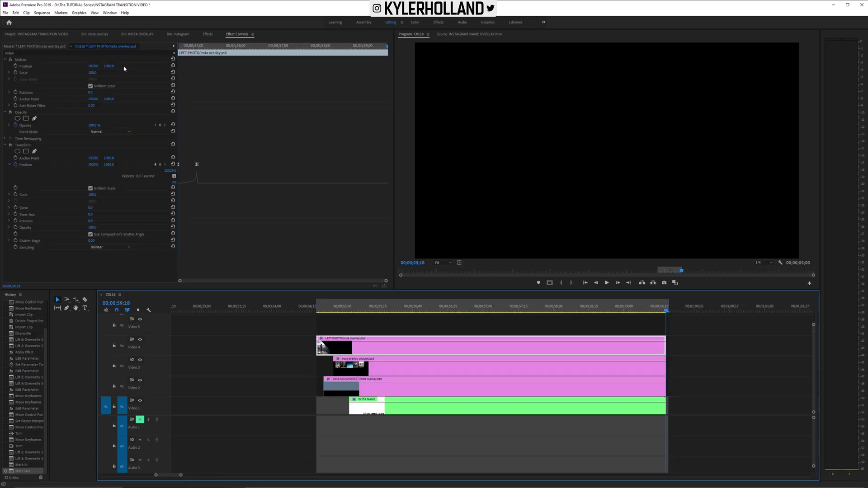
Open the media export settings and set the format to QuickTime with the Animation video codec
{"action": "left_click", "coordinate": [6, 12]}
{"action": "mouse_move", "coordinate": [44, 193]}
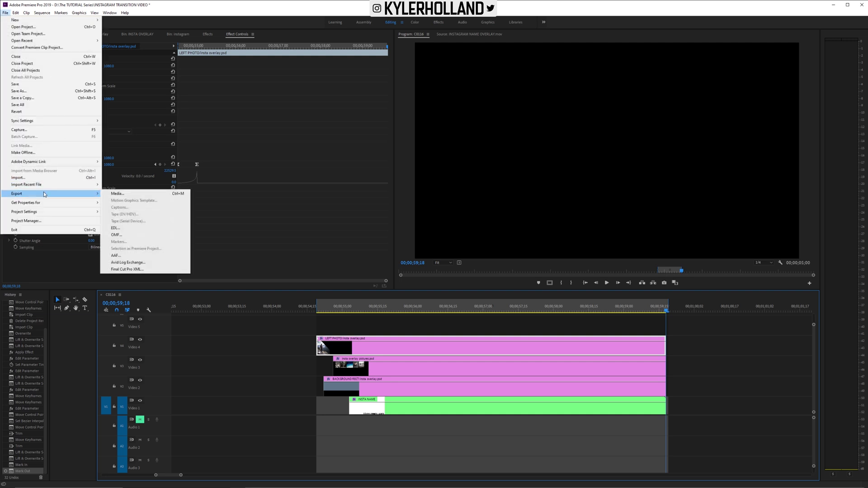
{"action": "left_click", "coordinate": [133, 195]}
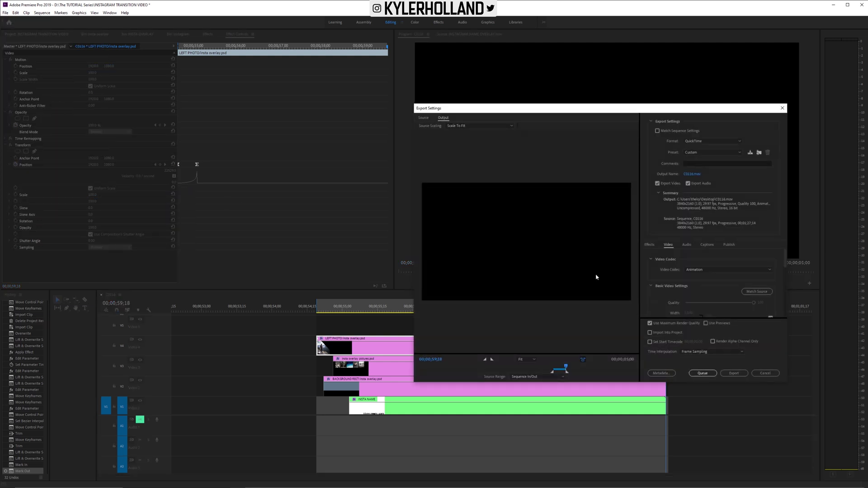
{"action": "left_click", "coordinate": [710, 140]}
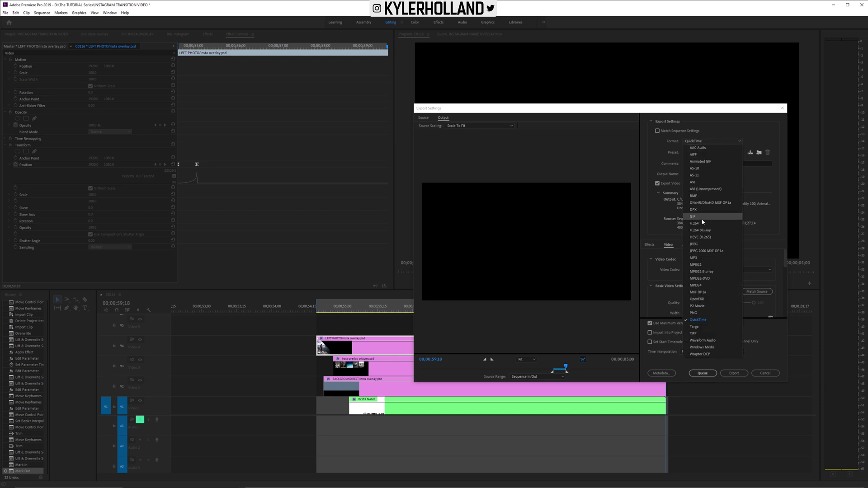
{"action": "left_click", "coordinate": [710, 317]}
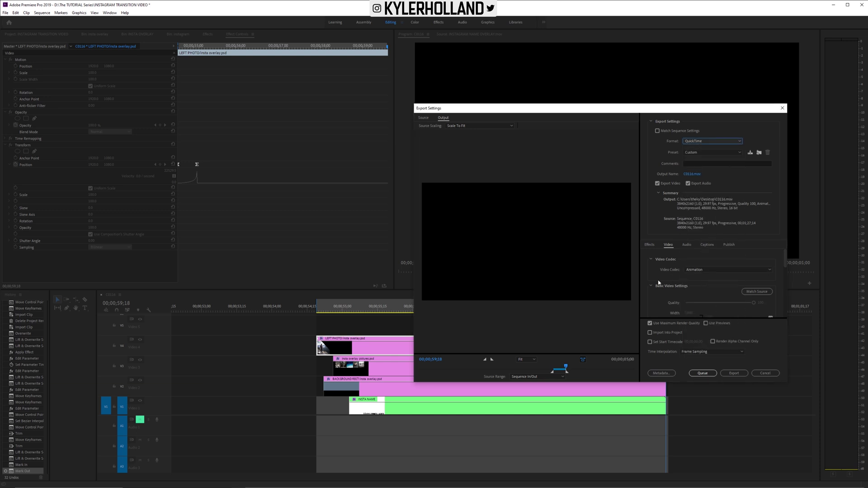
{"action": "left_click", "coordinate": [773, 270]}
{"action": "left_click", "coordinate": [699, 278]}
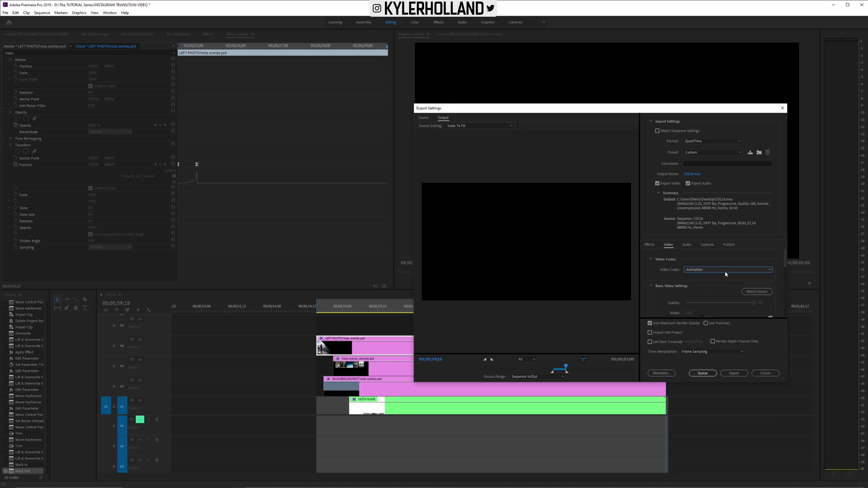
Set the export's color depth to 8-bpc + alpha, with Render at Maximum Depth enabled
{"action": "left_click_drag", "start_coordinate": [786, 263], "coordinate": [786, 273]}
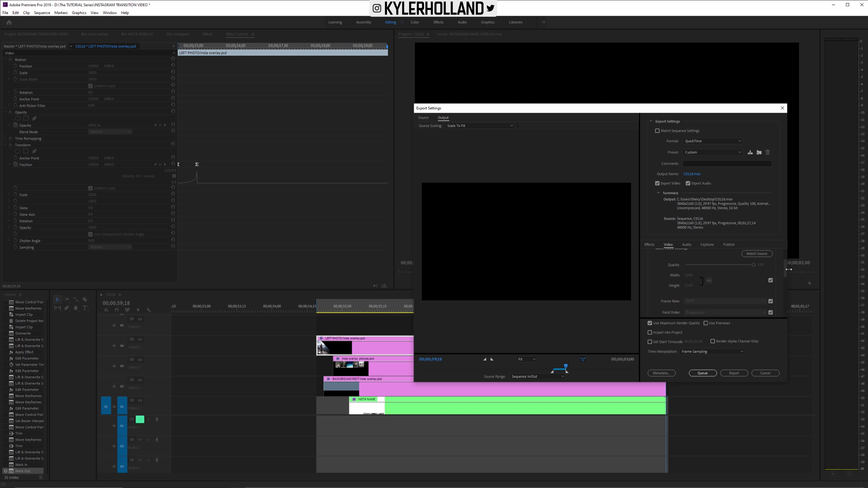
{"action": "left_click_drag", "start_coordinate": [785, 271], "coordinate": [785, 287]}
{"action": "scroll", "coordinate": [652, 275], "scroll_direction": "down", "scroll_amount": 1}
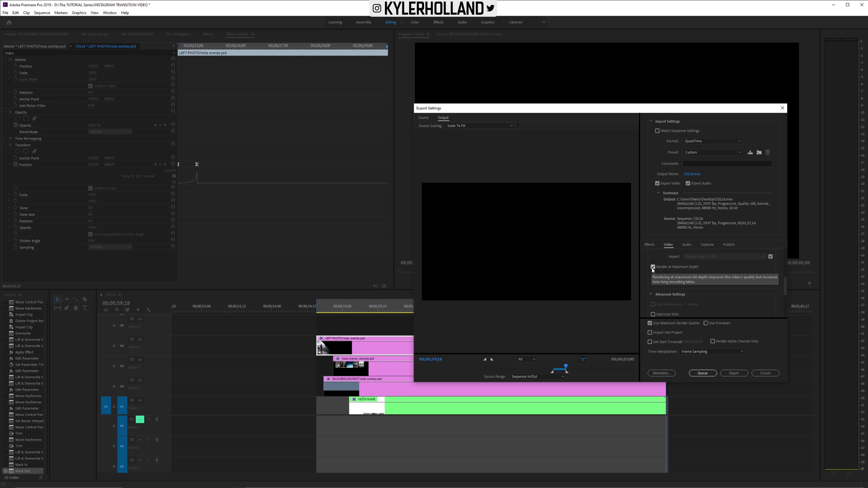
{"action": "left_click", "coordinate": [731, 279]}
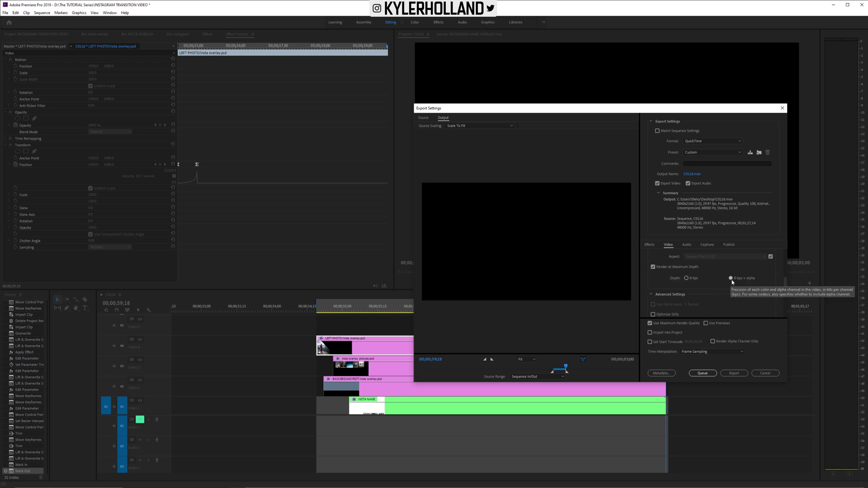
Name the output file "overlay test" on the Desktop and export the overlay
{"action": "left_click", "coordinate": [692, 174]}
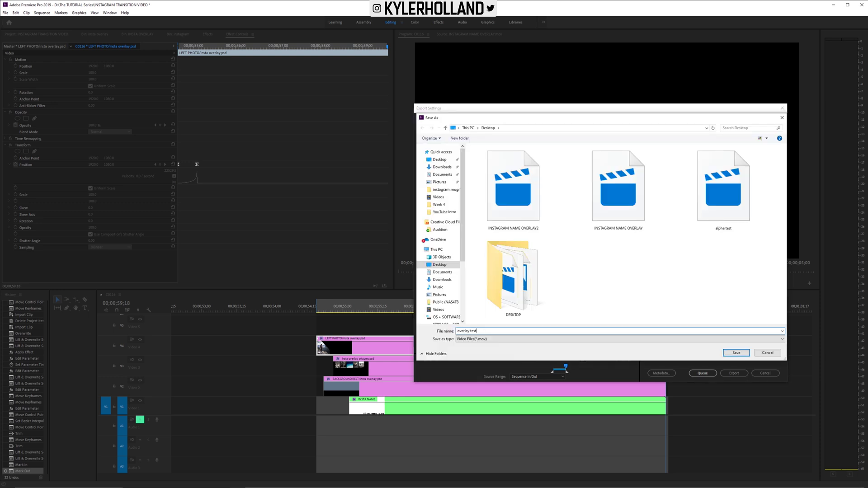
{"action": "key", "text": "Return"}
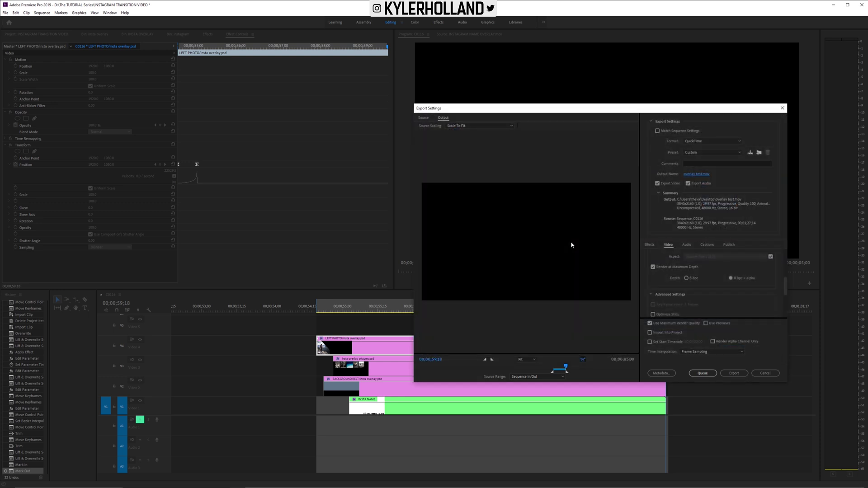
{"action": "left_click", "coordinate": [735, 374]}
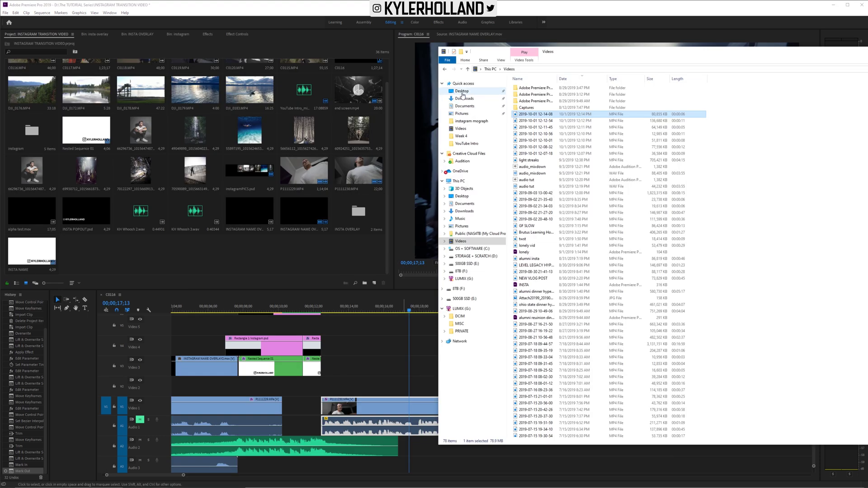
Import the exported overlay test video from the Desktop folder in File Explorer into the project and open it for source preview
{"action": "left_click", "coordinate": [463, 92]}
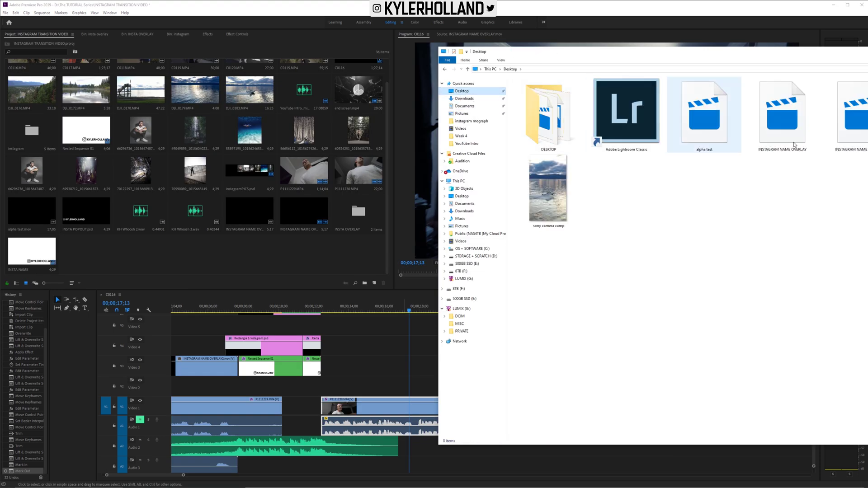
{"action": "left_click_drag", "start_coordinate": [867, 117], "coordinate": [203, 265]}
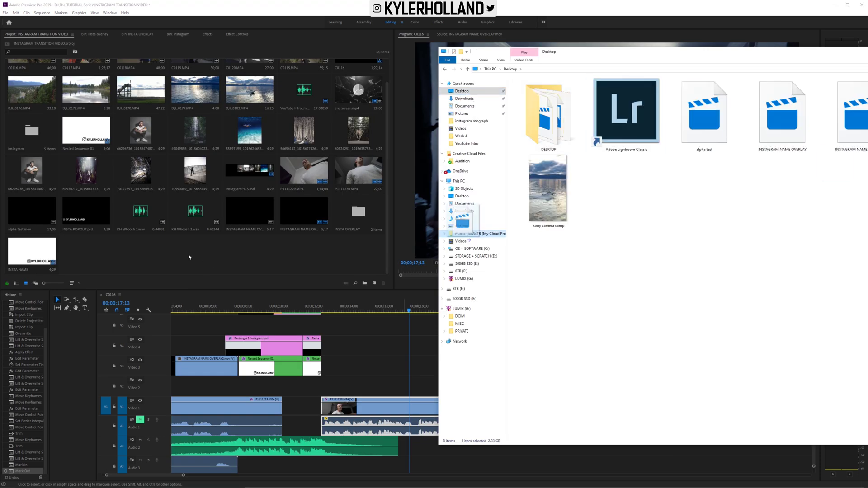
{"action": "left_click_drag", "start_coordinate": [189, 257], "coordinate": [89, 261]}
{"action": "double_click", "coordinate": [89, 260]}
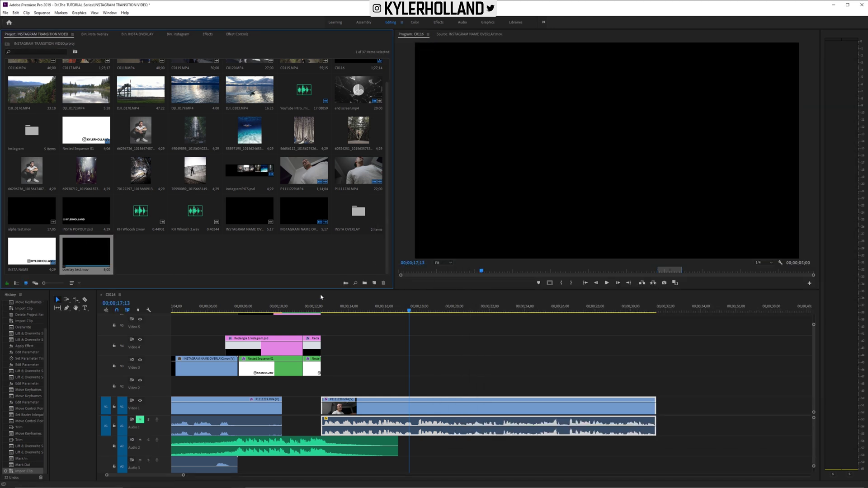
Place overlay test.mov on Video 2 above the second talking clip at about 18 seconds, and play it over the footage
{"action": "left_click_drag", "start_coordinate": [90, 253], "coordinate": [421, 388]}
{"action": "key", "text": "space"}
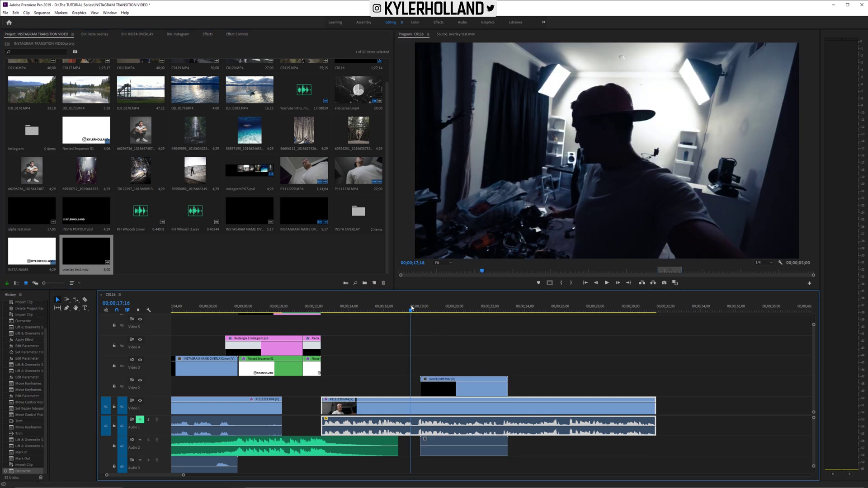
{"action": "left_click", "coordinate": [421, 306]}
{"action": "key", "text": "space"}
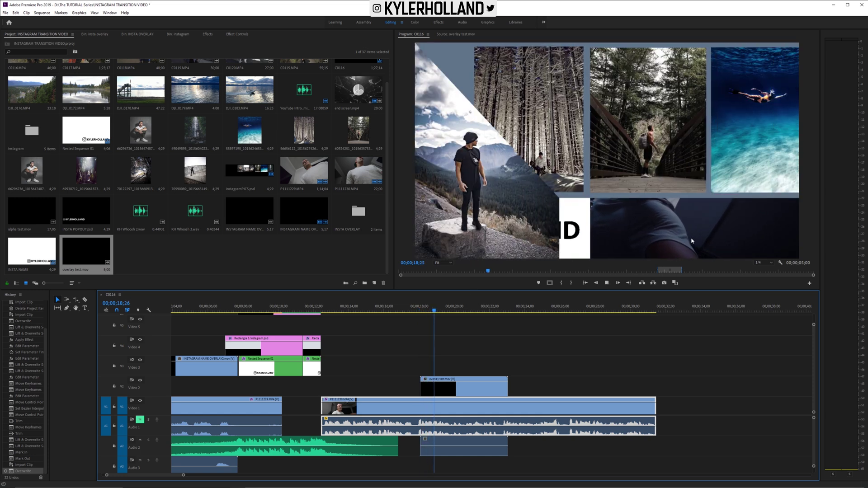
{"action": "left_click_drag", "start_coordinate": [426, 307], "coordinate": [408, 306]}
{"action": "key", "text": "space"}
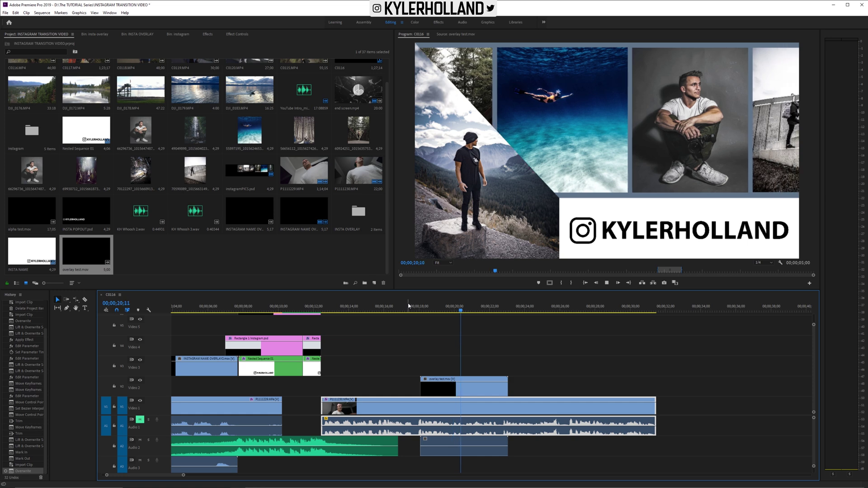
{"action": "left_click", "coordinate": [409, 306]}
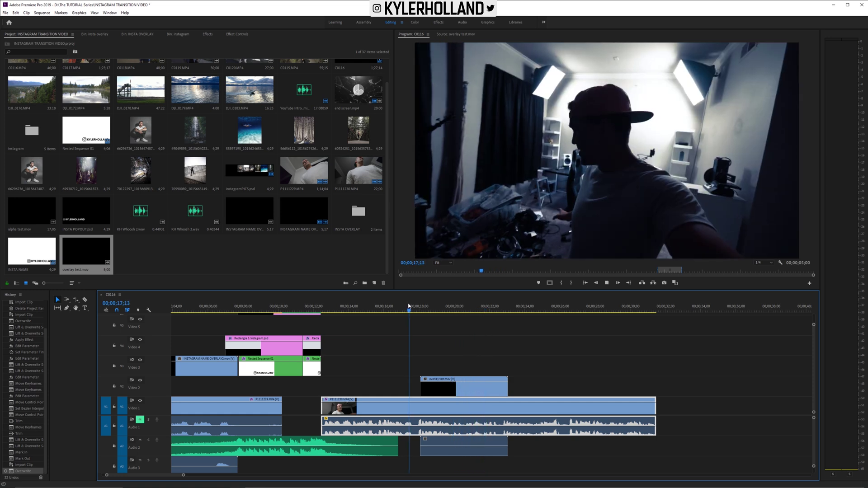